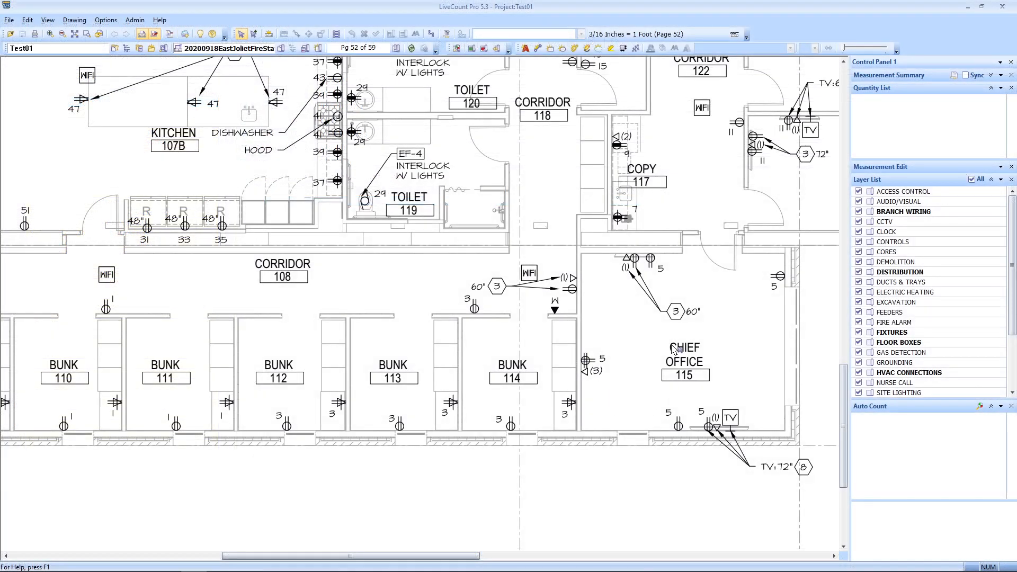
Step: Pan and zoom the floor plan onto the receptacles along Chief Office 115's lower wall
scroll(542, 307, "up", 1)
left_click_drag(542, 309, 525, 309)
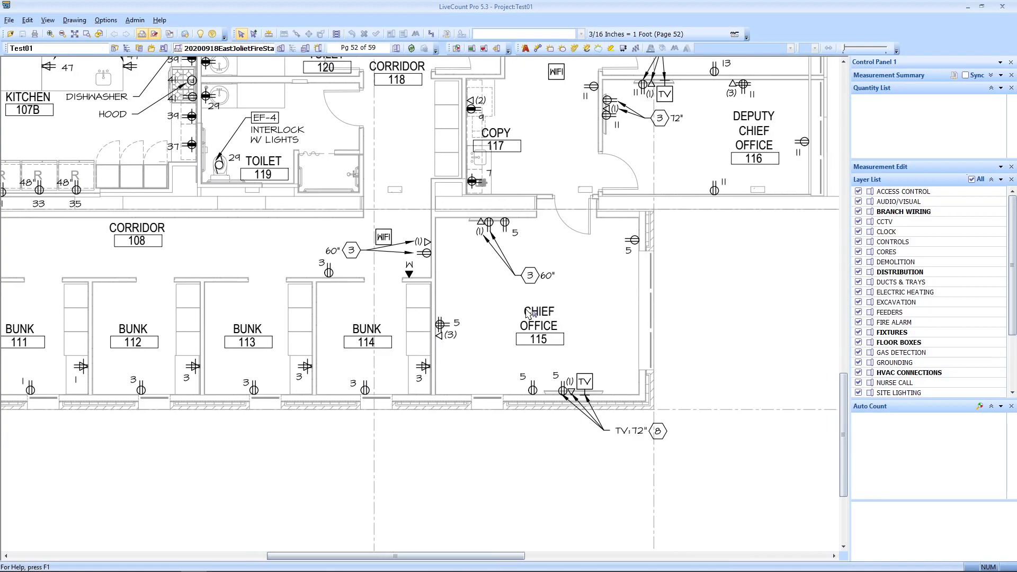
scroll(528, 314, "up", 3)
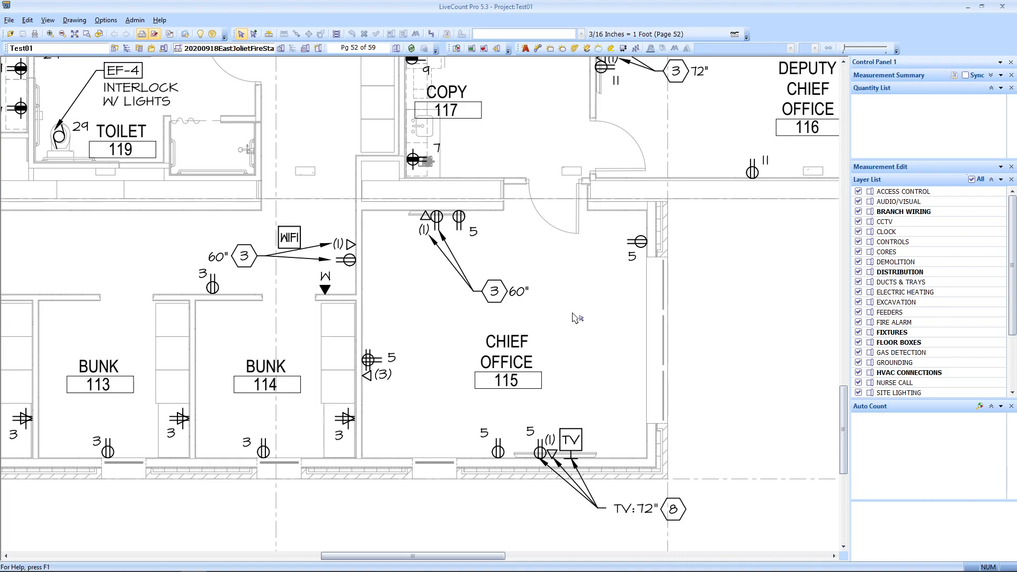
scroll(369, 354, "up", 2)
scroll(396, 402, "up", 3)
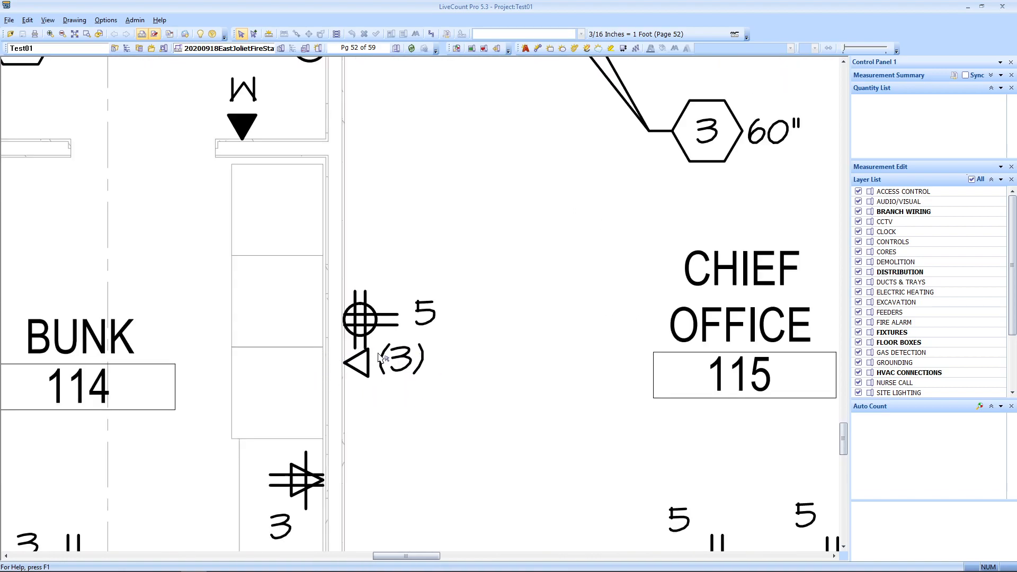
scroll(397, 386, "down", 3)
scroll(426, 420, "up", 3)
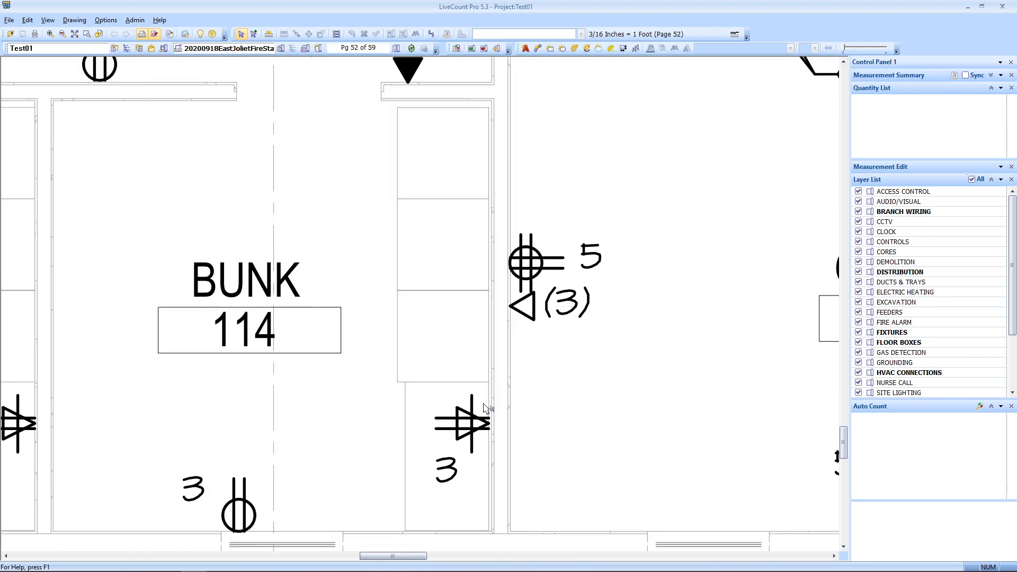
scroll(481, 424, "down", 3)
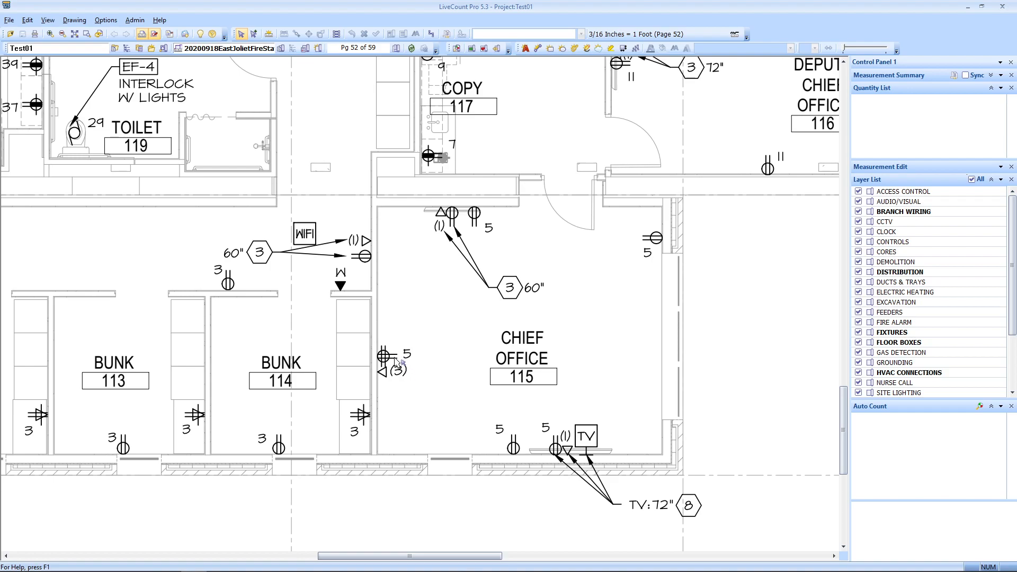
left_click_drag(575, 313, 794, 289)
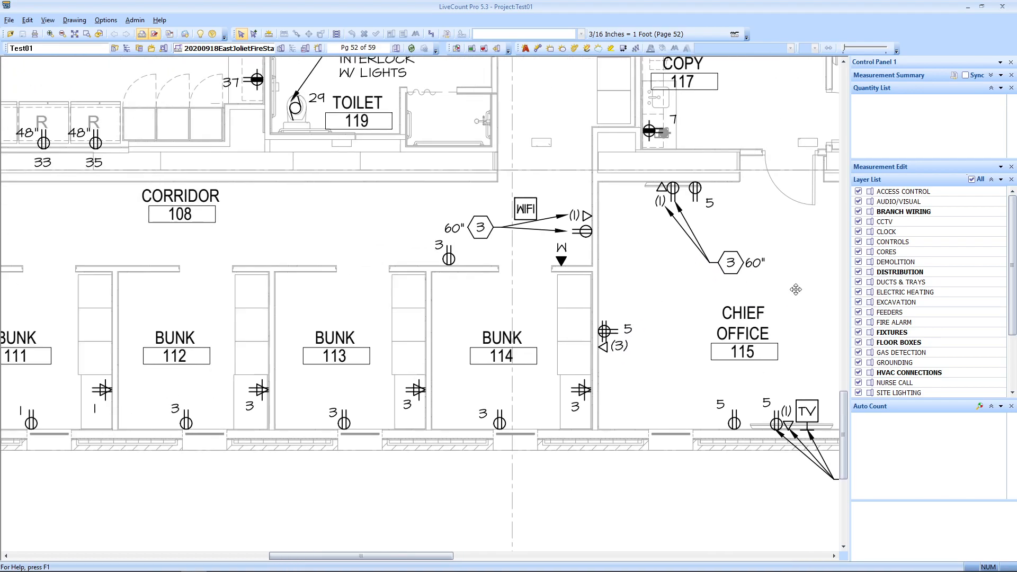
scroll(660, 297, "down", 2)
mouse_move(281, 234)
left_mouse_down()
mouse_move(413, 310)
mouse_move(369, 393)
mouse_move(226, 377)
mouse_move(165, 279)
mouse_move(117, 278)
left_mouse_up()
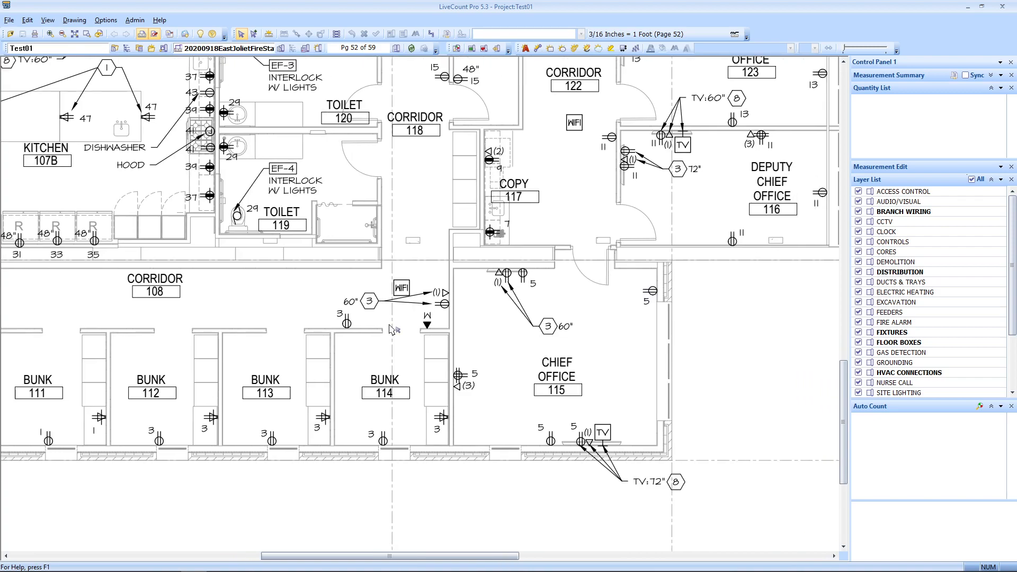
scroll(617, 453, "up", 6)
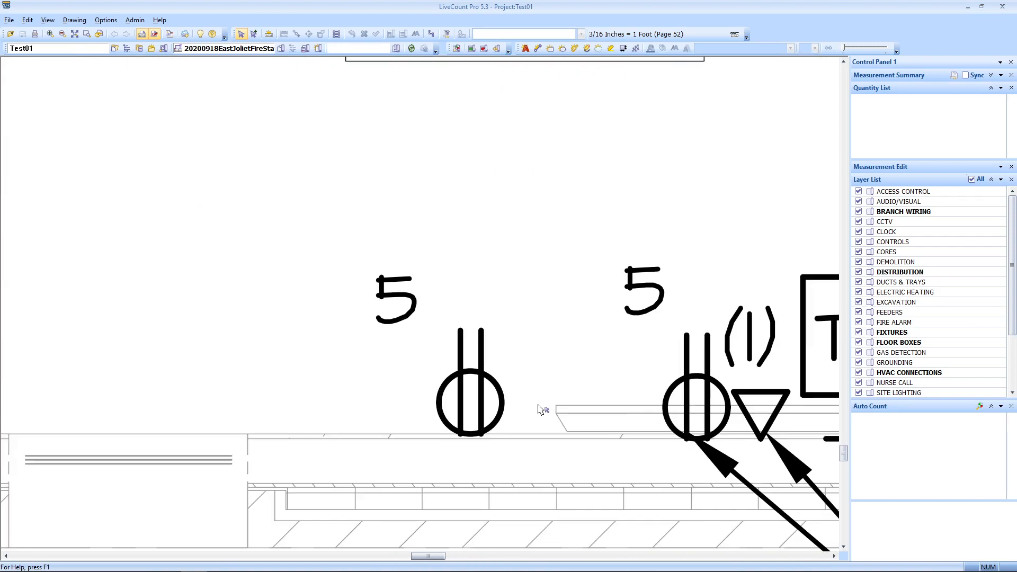
Step: Start an auto count and outline one duplex receptacle symbol as the search pattern
left_click(456, 49)
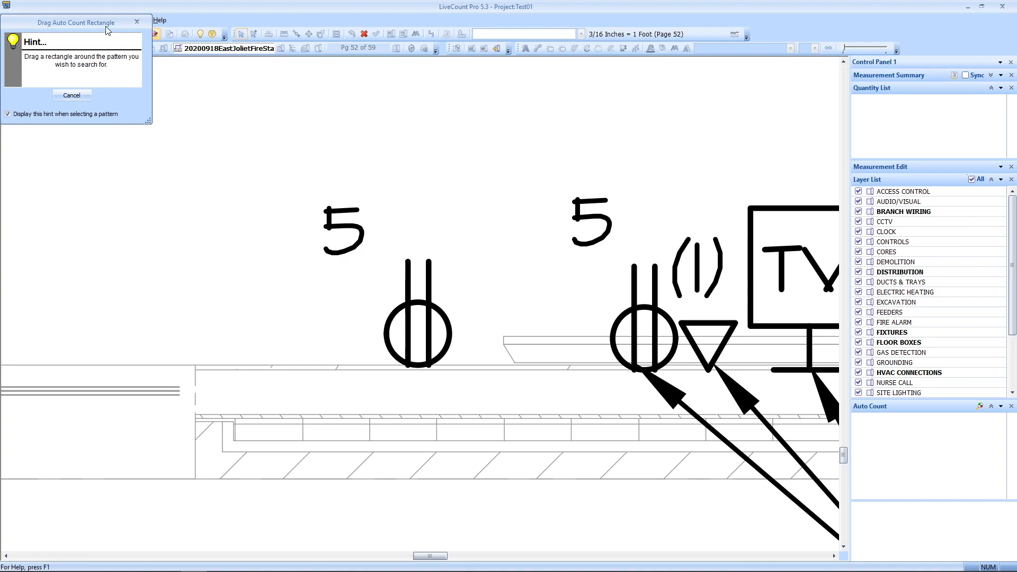
left_click_drag(108, 24, 468, 127)
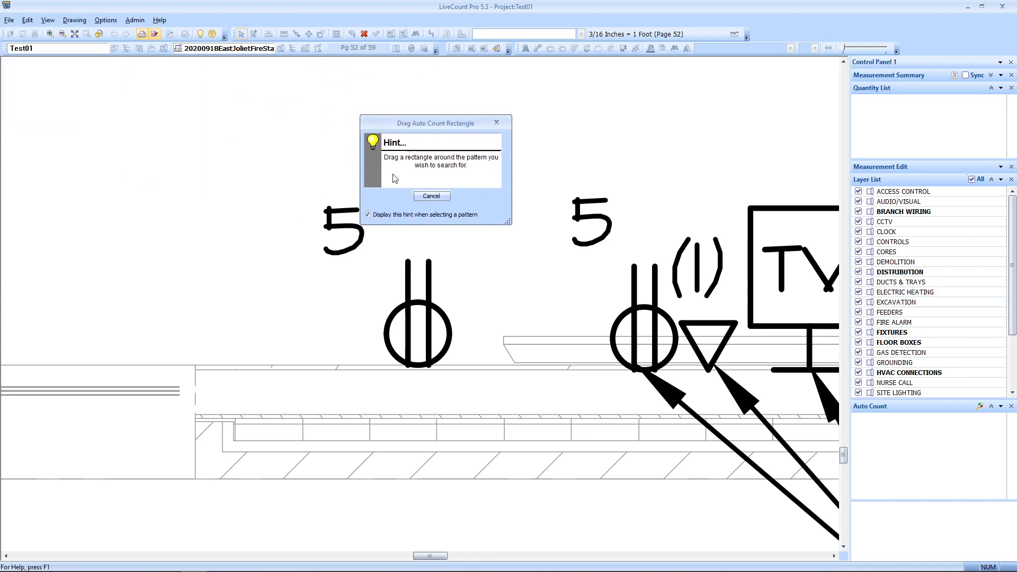
left_click_drag(429, 127, 195, 76)
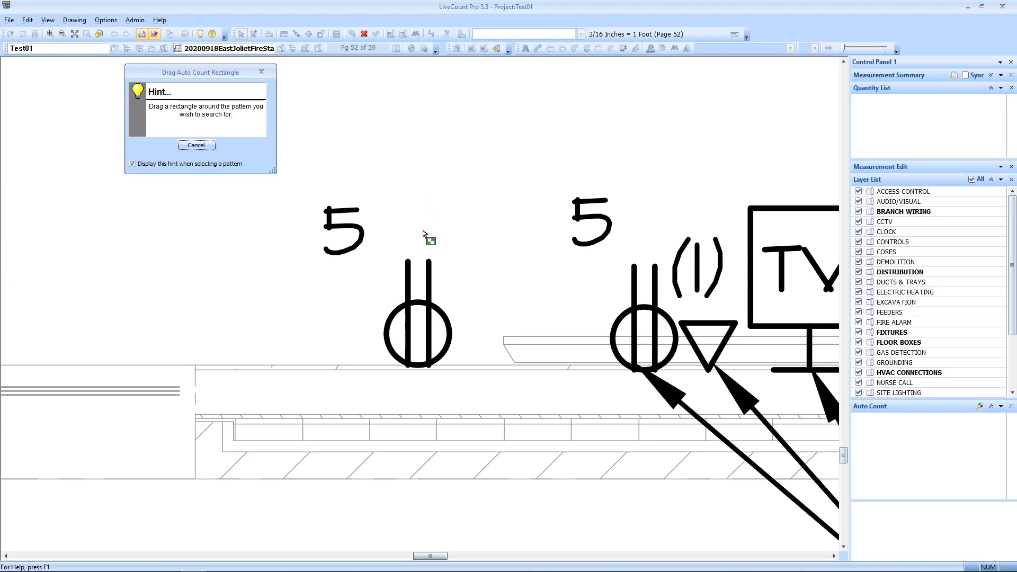
left_click_drag(374, 253, 463, 373)
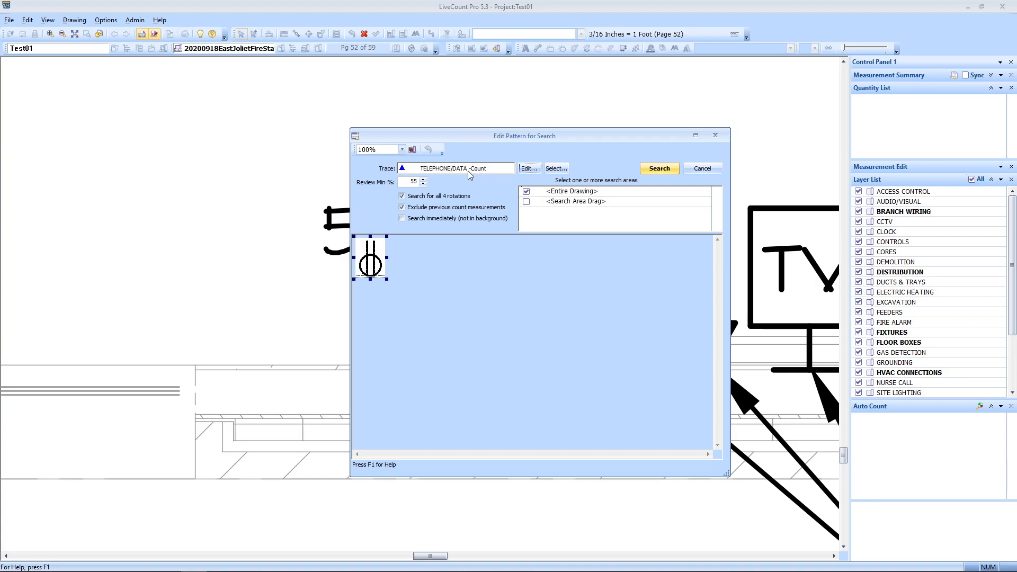
Step: Load the WIRING DEVICES-Count standard trace with pink point markers into the search settings
left_click(532, 168)
left_click_drag(595, 180, 569, 167)
left_click(670, 182)
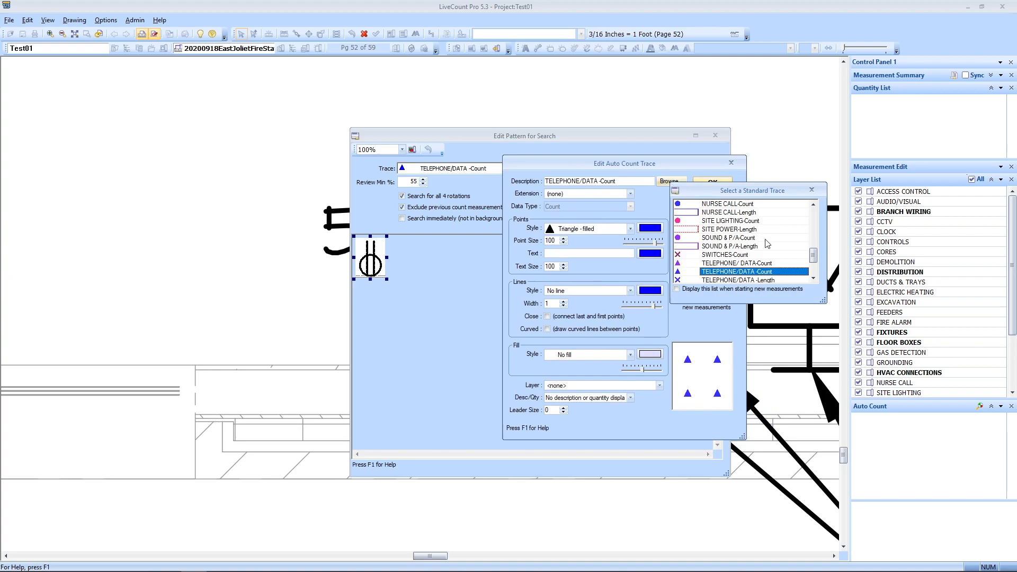
left_click_drag(814, 255, 813, 267)
left_click(751, 272)
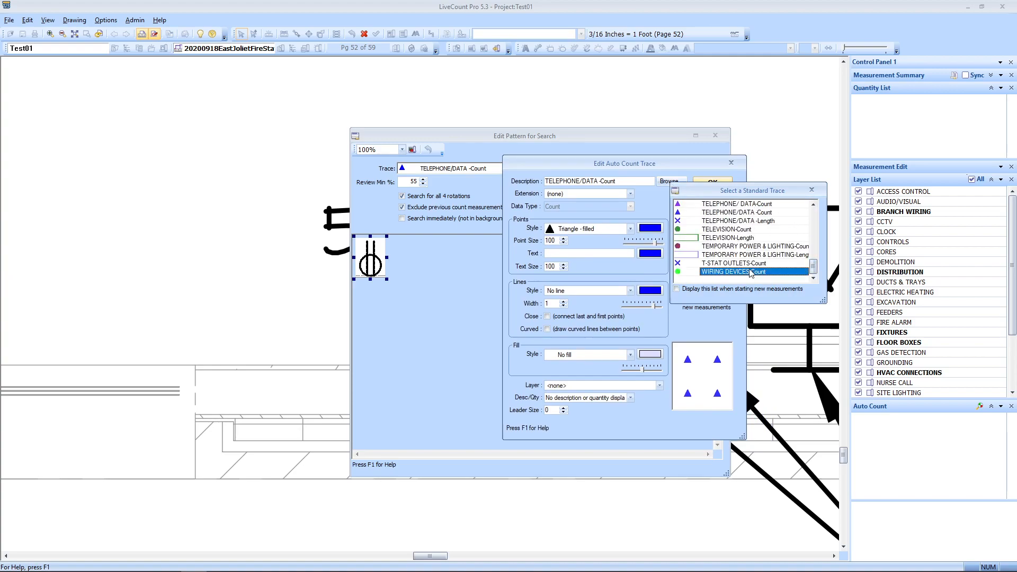
double_click(751, 271)
left_click(650, 228)
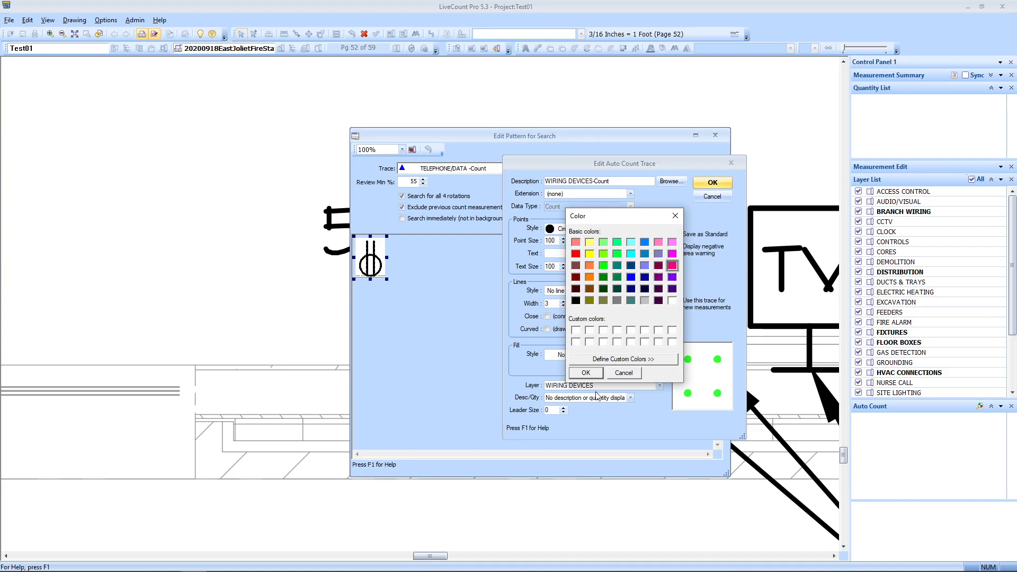
left_click(578, 373)
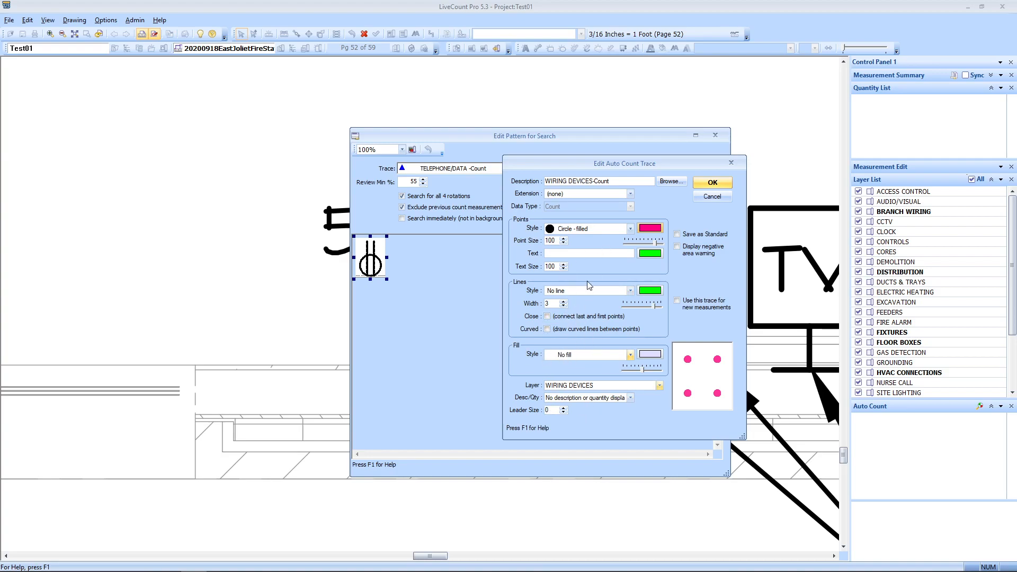
left_click(725, 198)
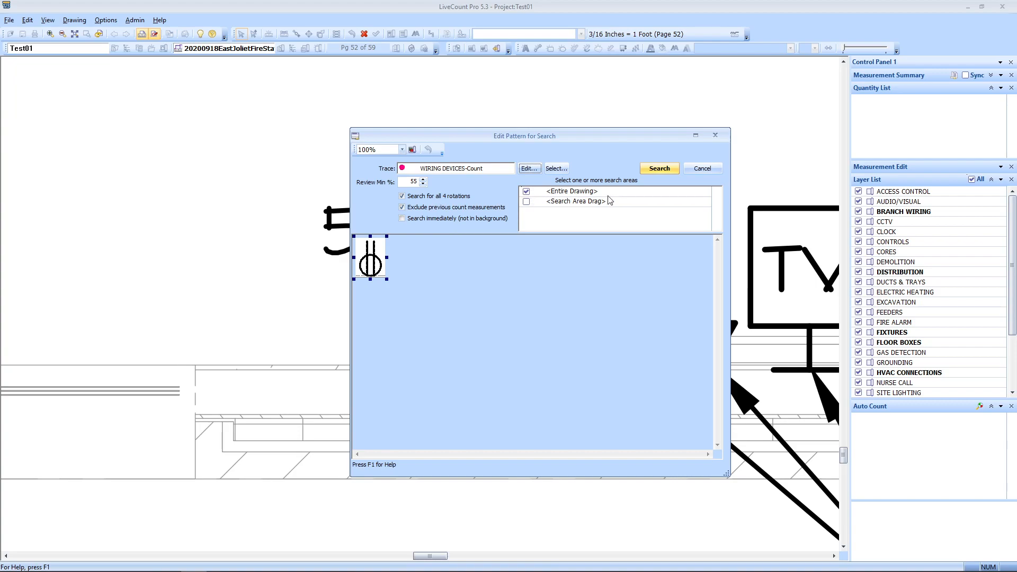
Step: Search the Entire Drawing with 'Exclude previous count measurements' unchecked
left_click(526, 201)
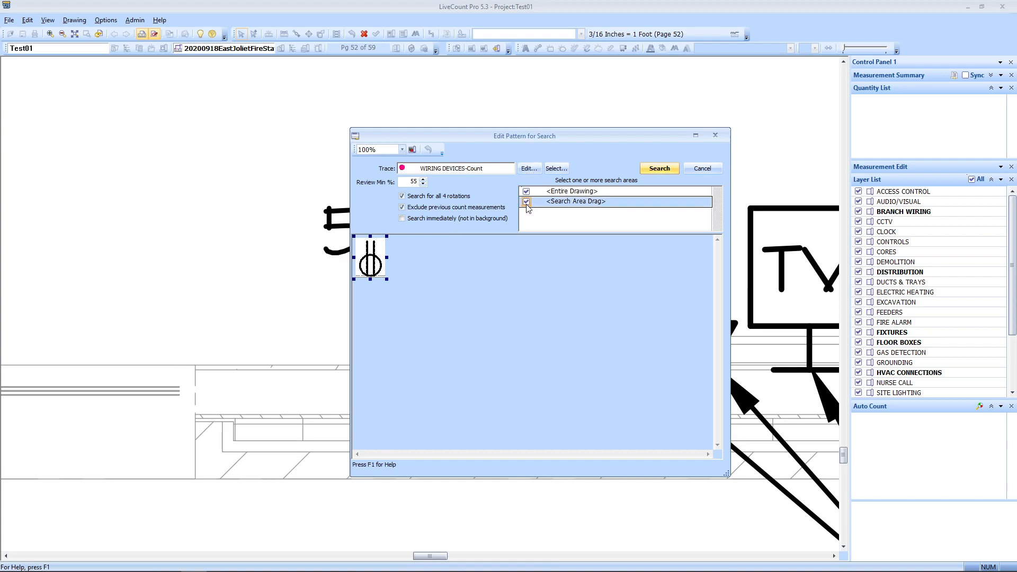
left_click(526, 191)
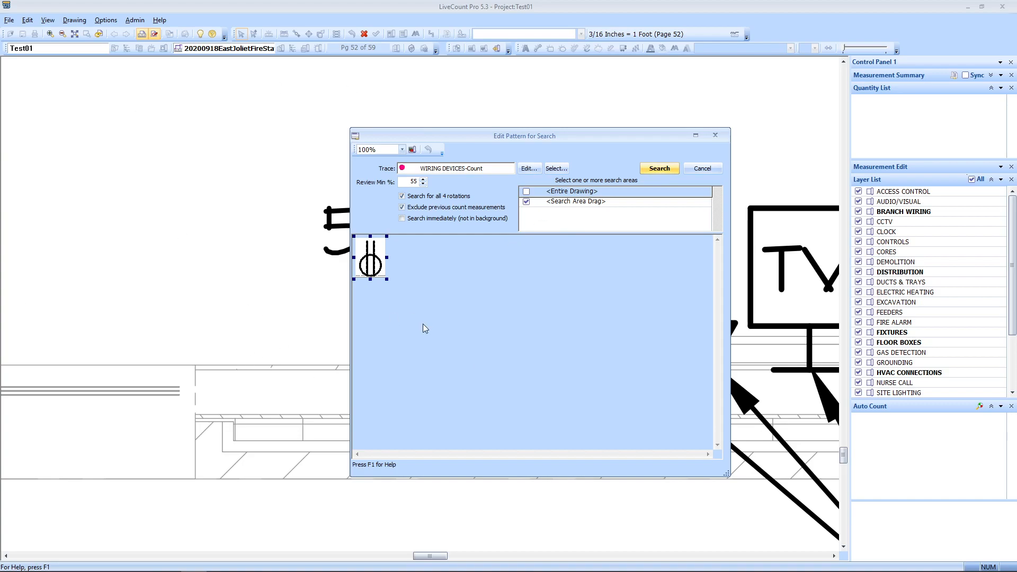
left_click(527, 201)
left_click(526, 192)
left_click(412, 207)
left_click(657, 169)
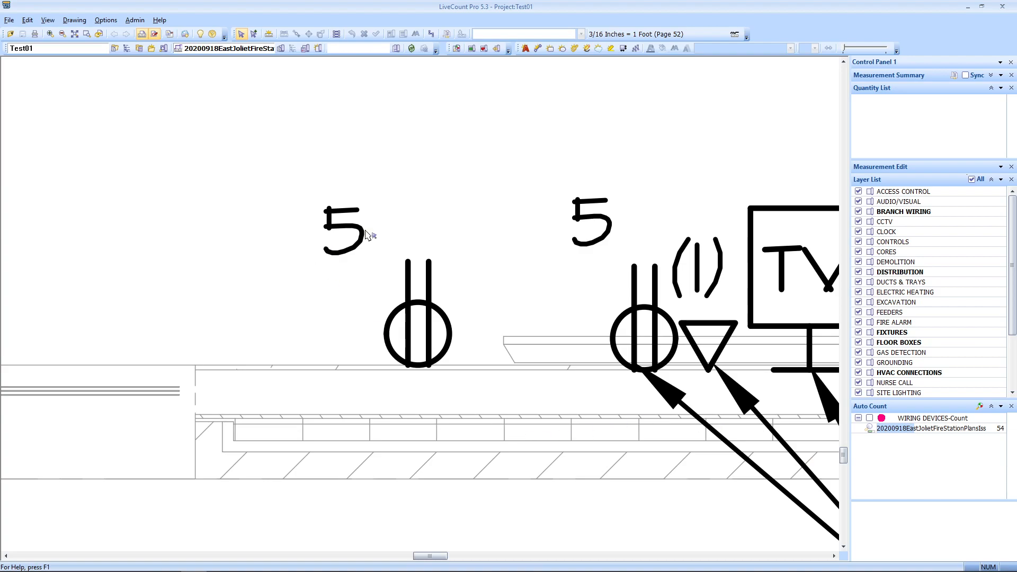
Step: Wait for the WIRING DEVICES-Count search to finish with 223 matches
scroll(433, 331, "up", 1)
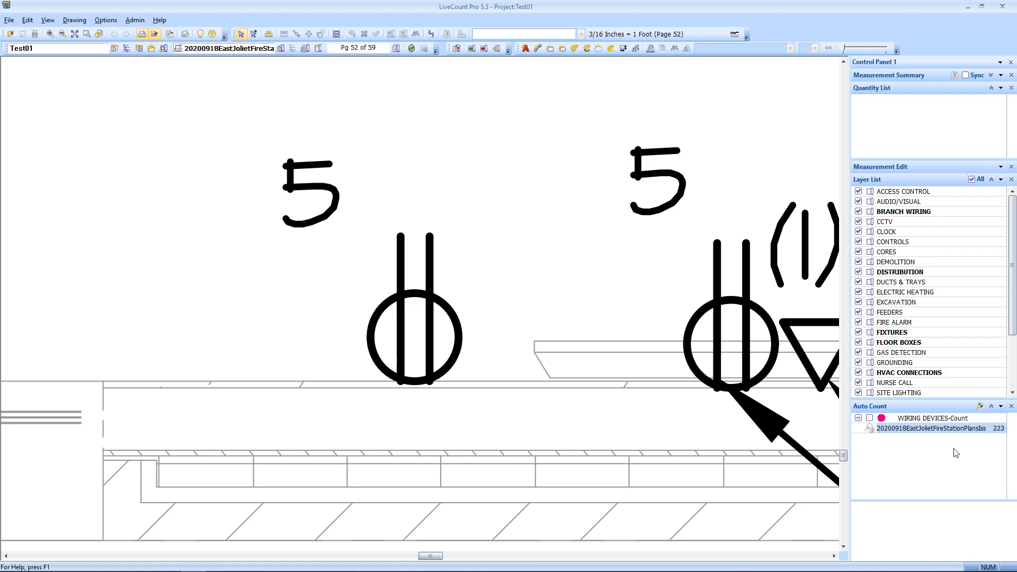
Step: Open the 223 auto-count matches for review directly on the floor plan
double_click(899, 429)
left_click_drag(549, 134, 579, 152)
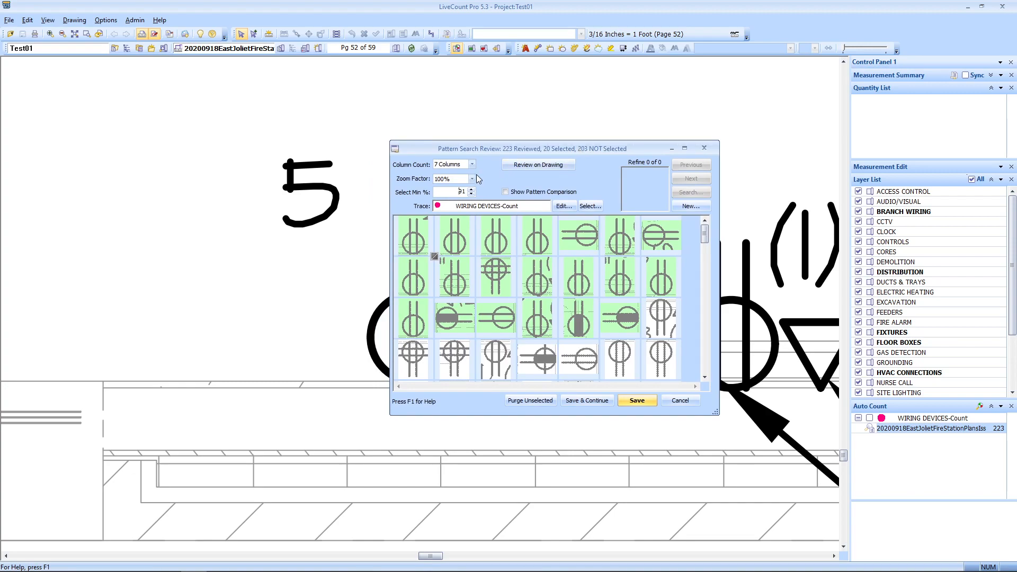
left_click(538, 165)
scroll(486, 286, "down", 5)
left_click_drag(429, 298, 496, 328)
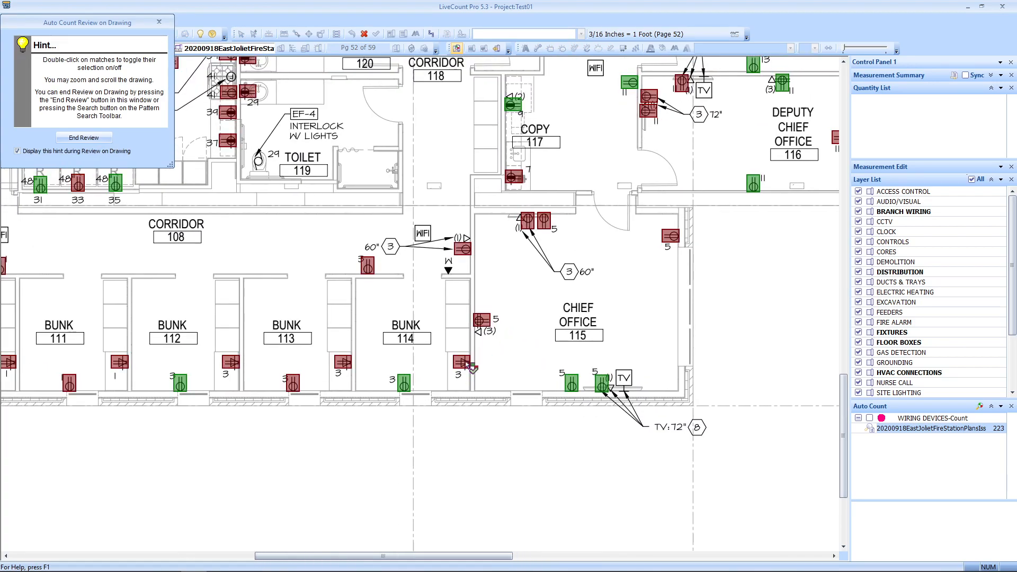
scroll(464, 364, "up", 3)
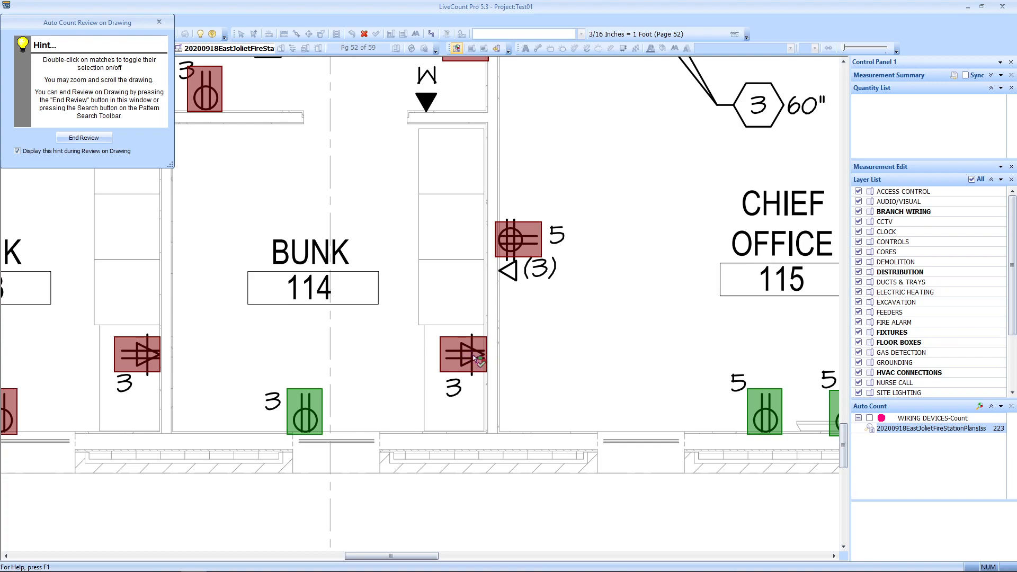
scroll(530, 286, "down", 3)
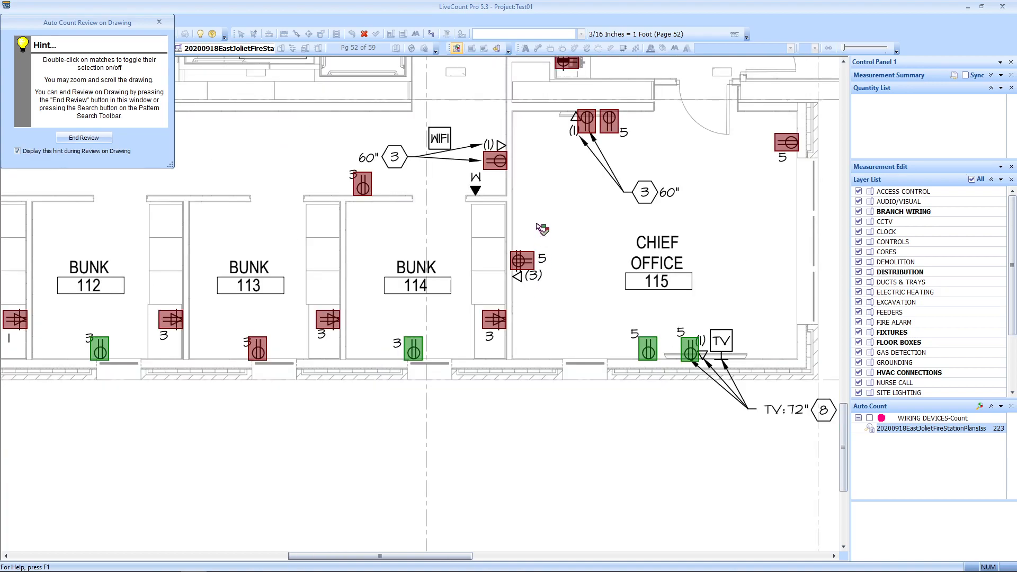
scroll(539, 226, "up", 2)
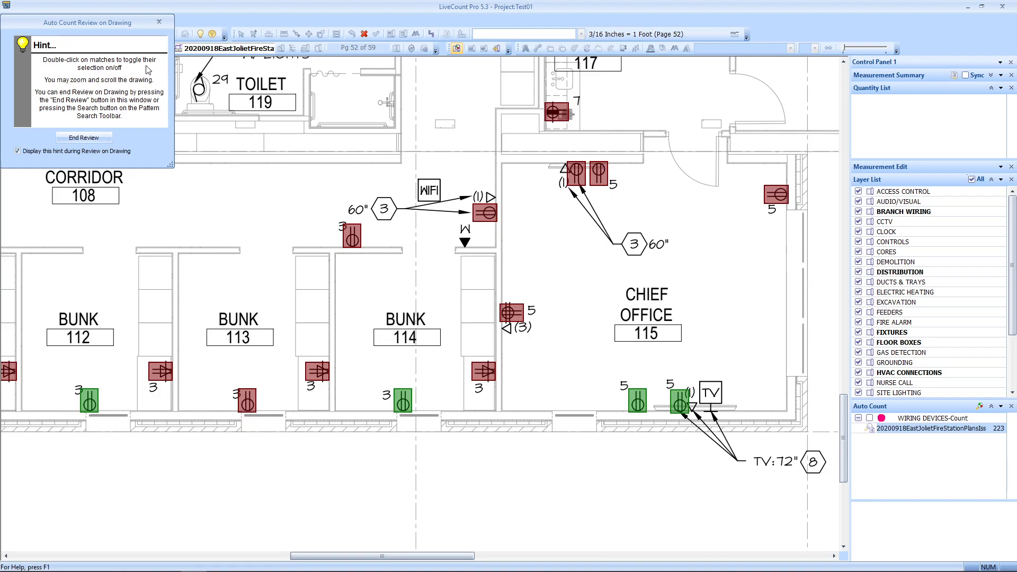
Step: Toggle on the missed outlet matches near Bunk 113, the WIFI arrow and Chief Office 115
double_click(509, 311)
double_click(517, 320)
scroll(512, 351, "up", 3)
left_click_drag(560, 372, 469, 372)
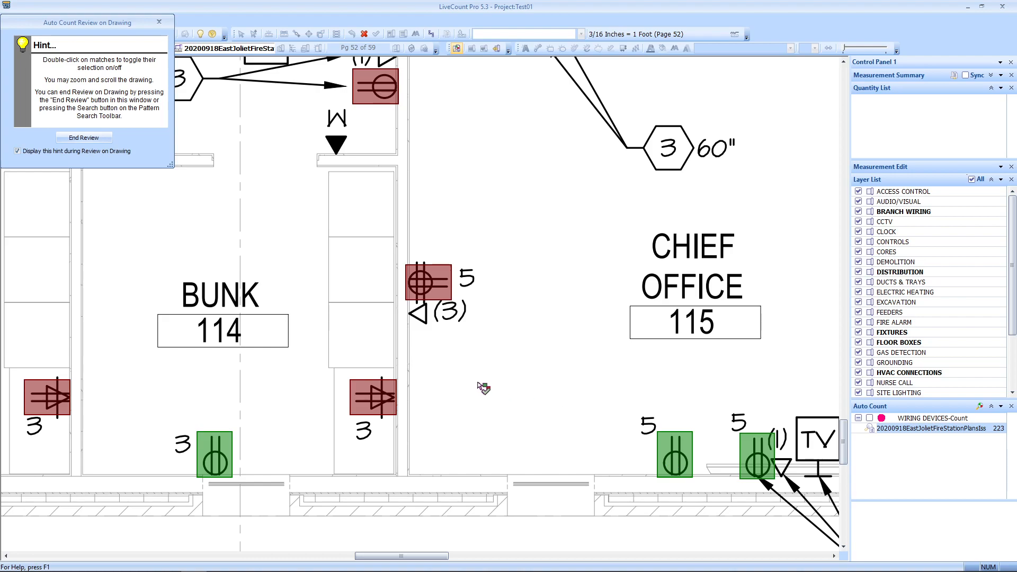
scroll(477, 382, "down", 1)
mouse_move(478, 382)
left_mouse_down()
mouse_move(581, 382)
mouse_move(552, 392)
left_mouse_up()
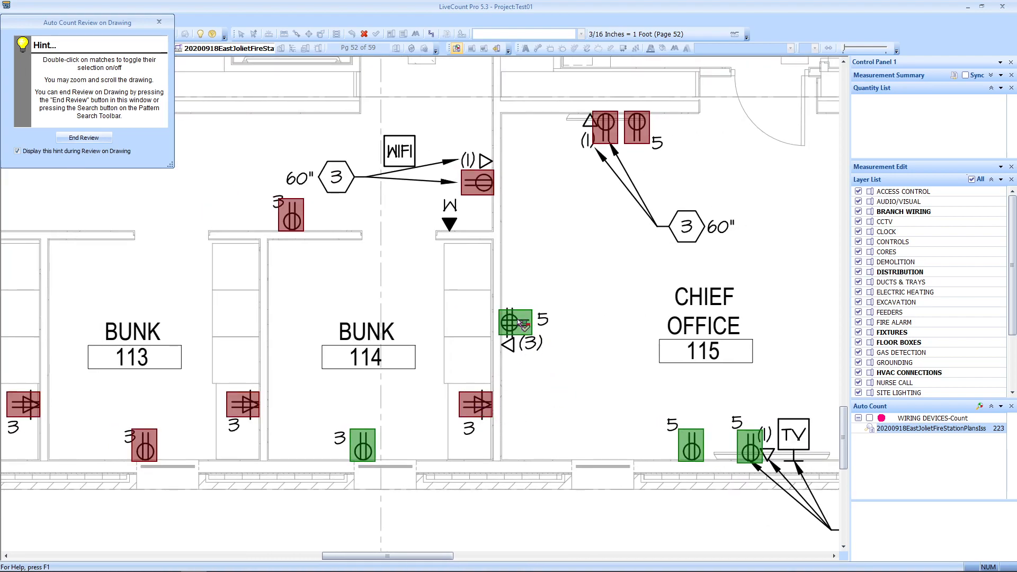
double_click(474, 184)
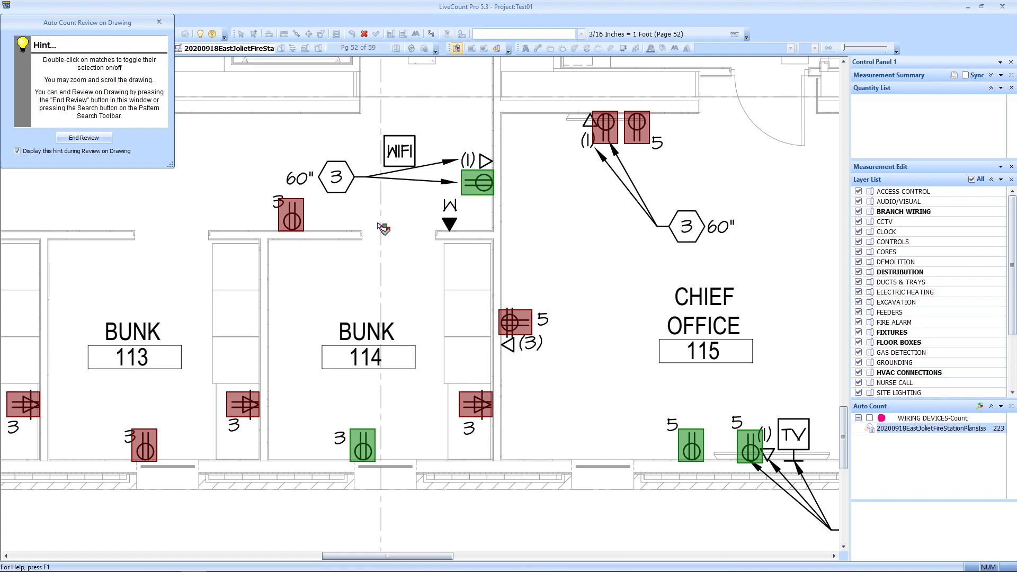
double_click(294, 216)
double_click(637, 125)
scroll(582, 217, "down", 3)
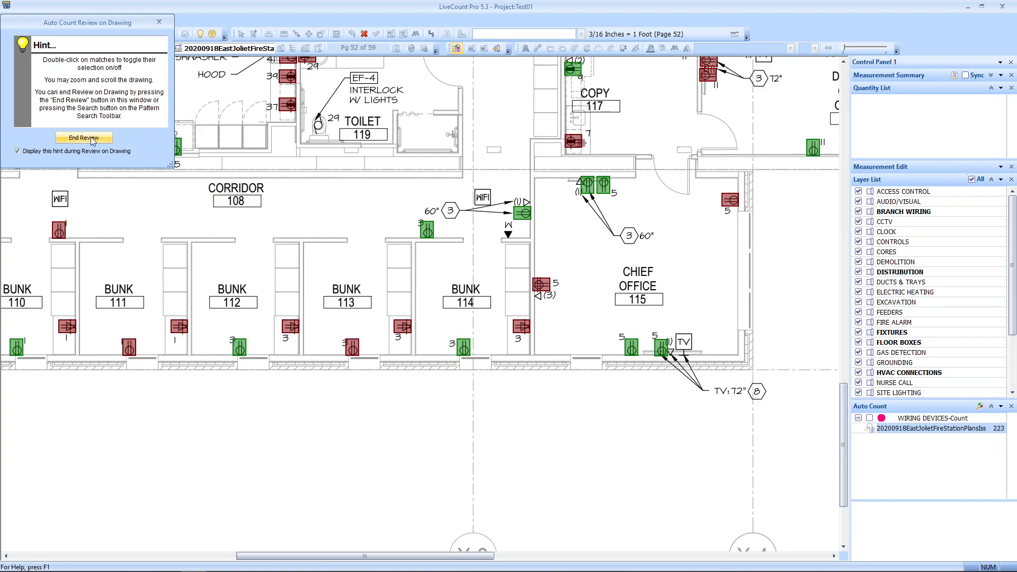
Step: Return to Pattern Search Review and enlarge its window to show more match tiles
left_click(85, 138)
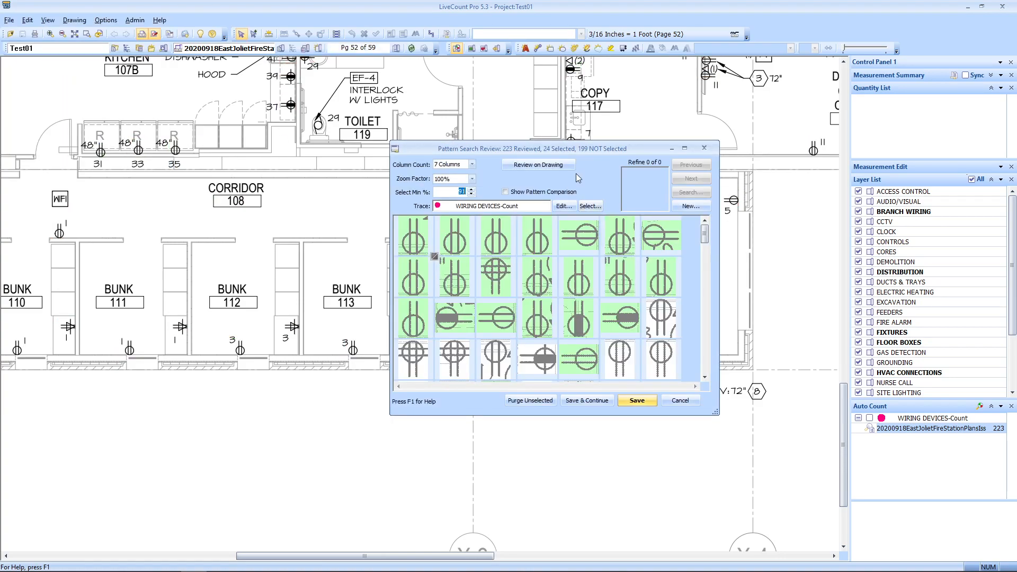
left_click_drag(589, 148, 555, 164)
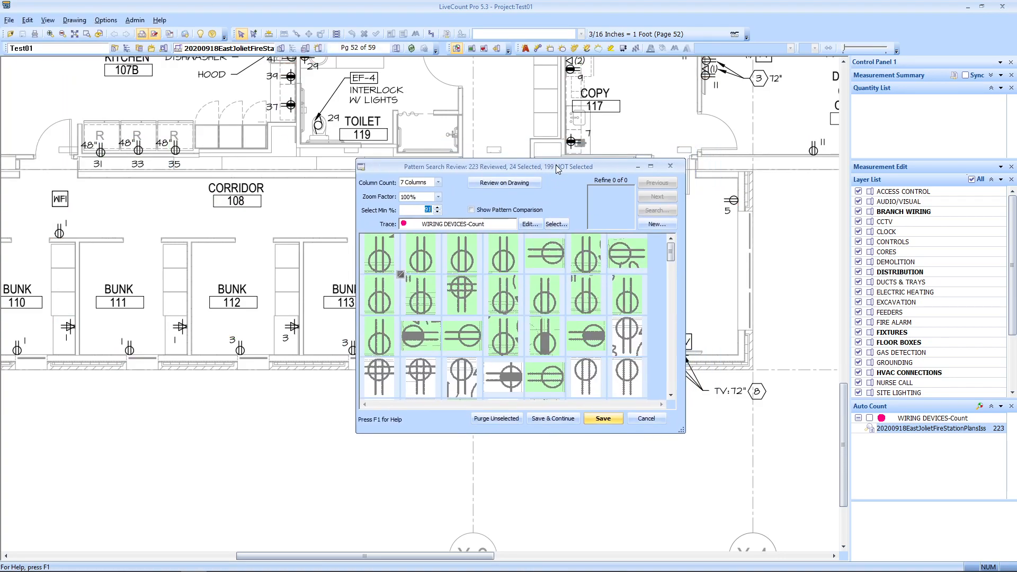
left_click(438, 183)
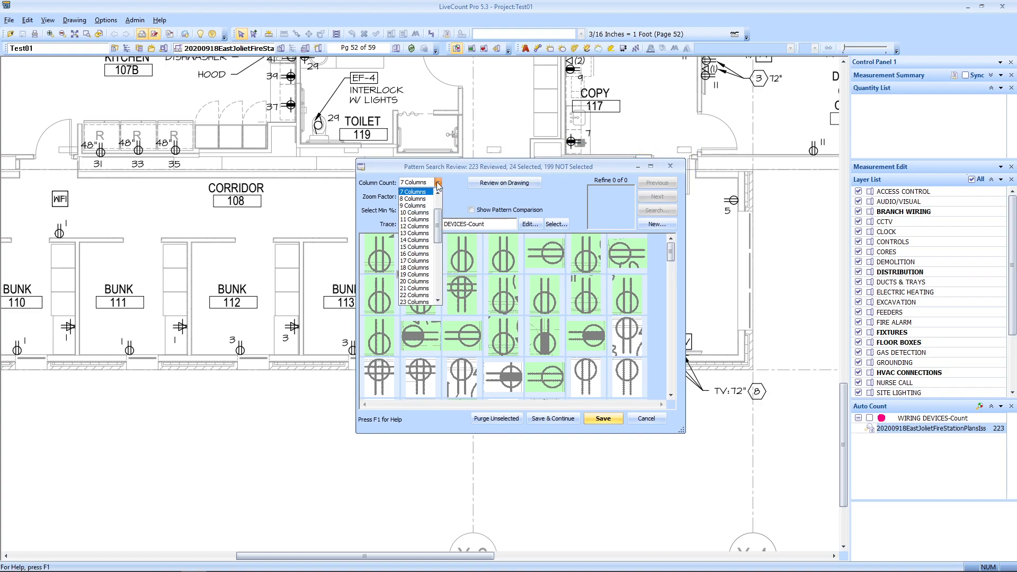
left_click(437, 183)
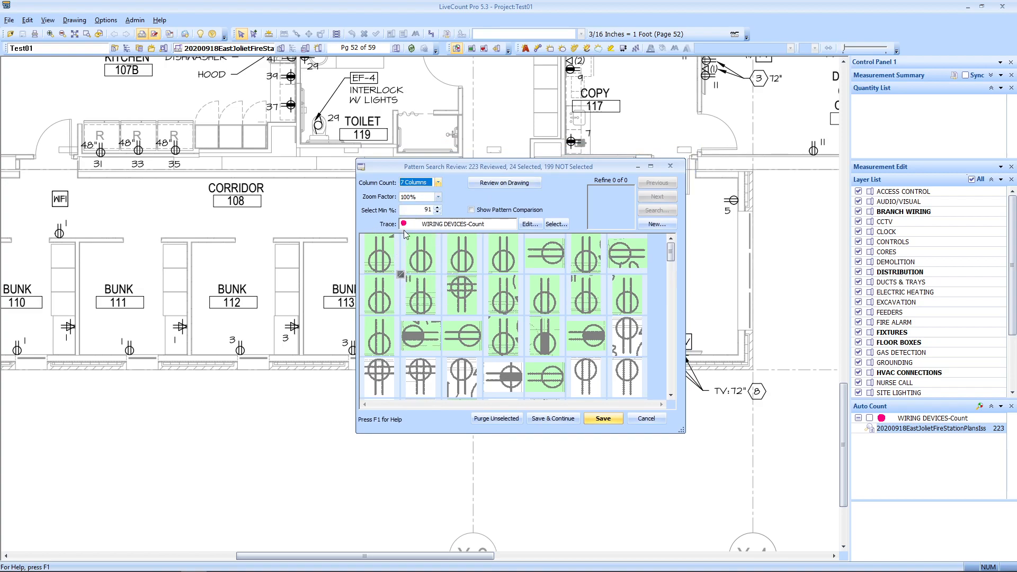
left_click(438, 182)
left_click(485, 196)
left_click_drag(570, 167, 395, 107)
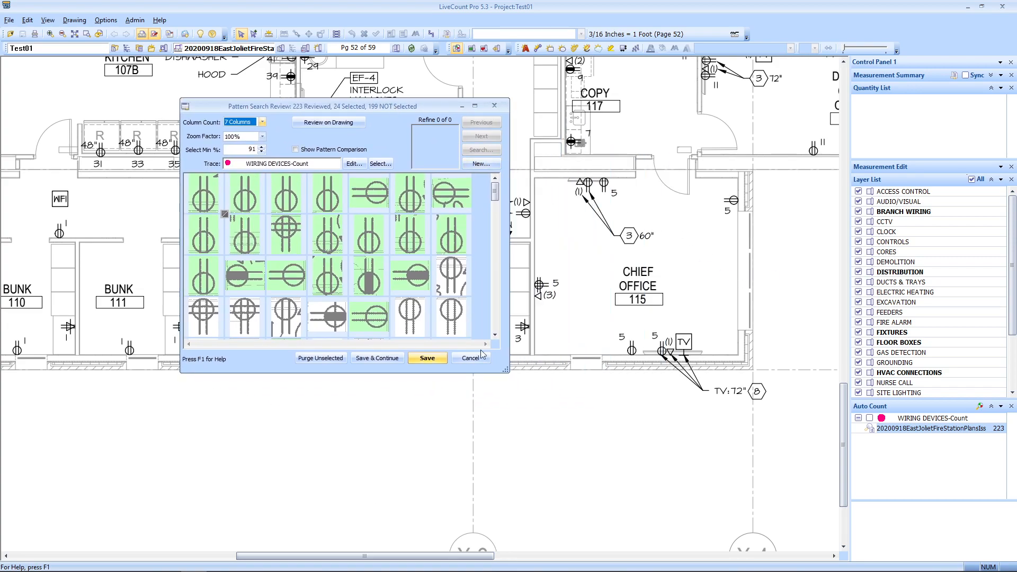
left_click_drag(507, 369, 804, 525)
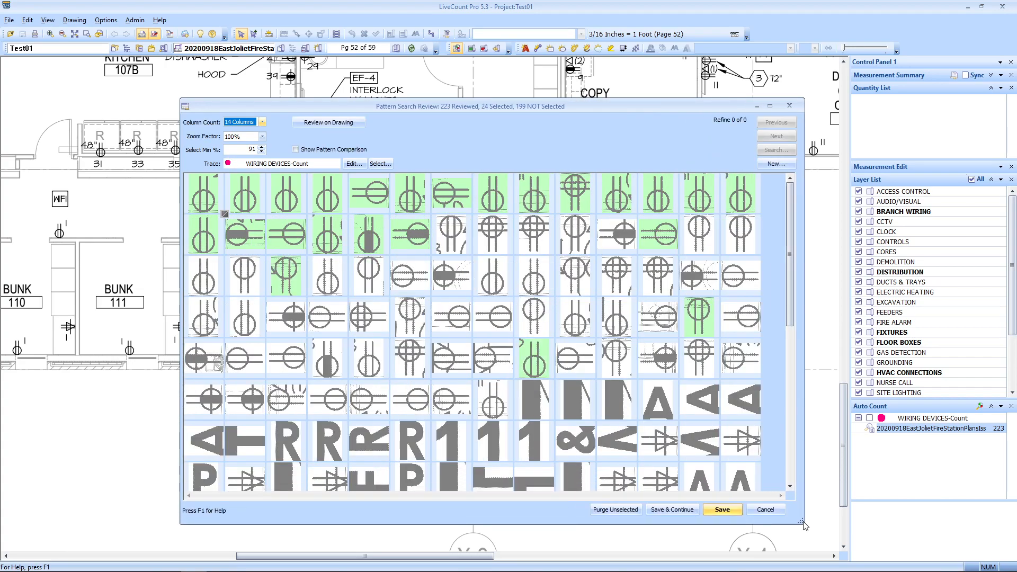
left_click_drag(613, 98, 519, 42)
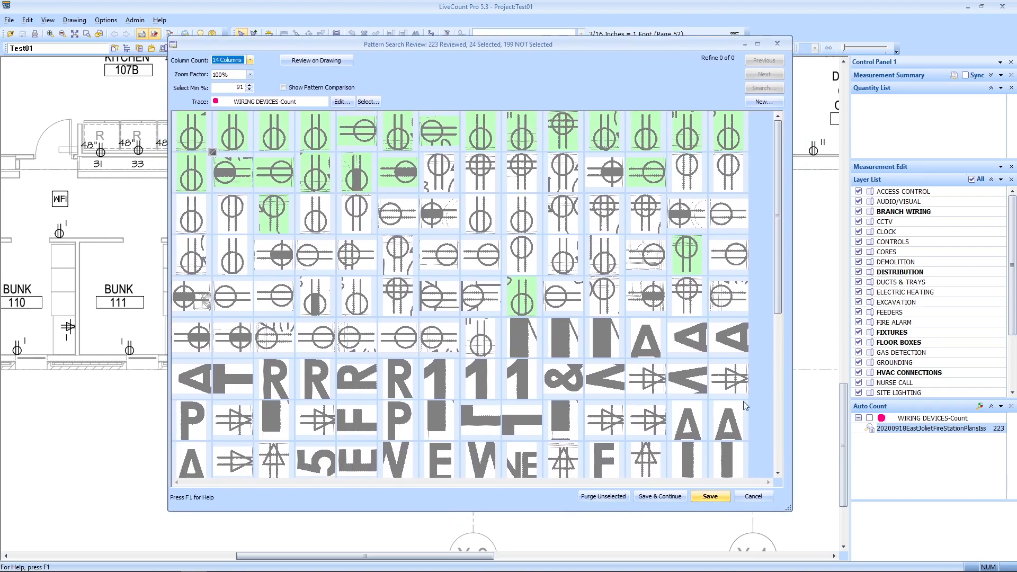
left_click_drag(789, 511, 792, 514)
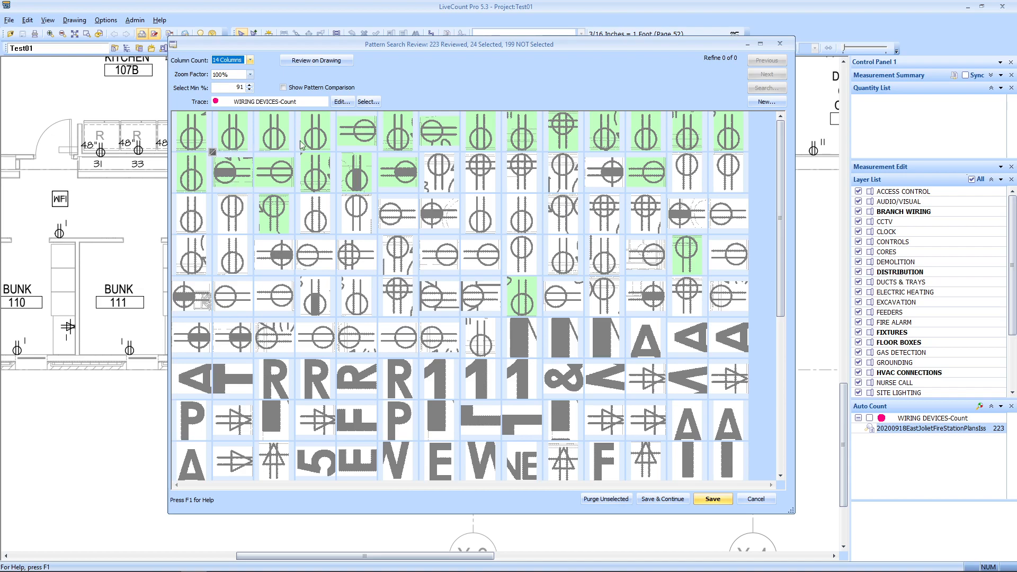
Step: Reject the mismatched symbols and accept the receptacle tiles in rows two and three
left_click(236, 181)
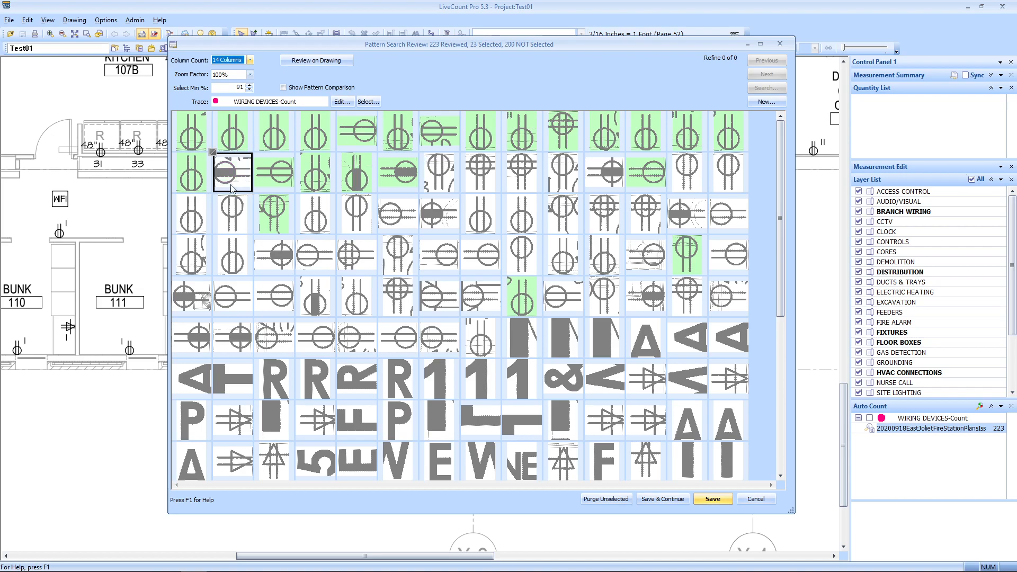
left_click(365, 179)
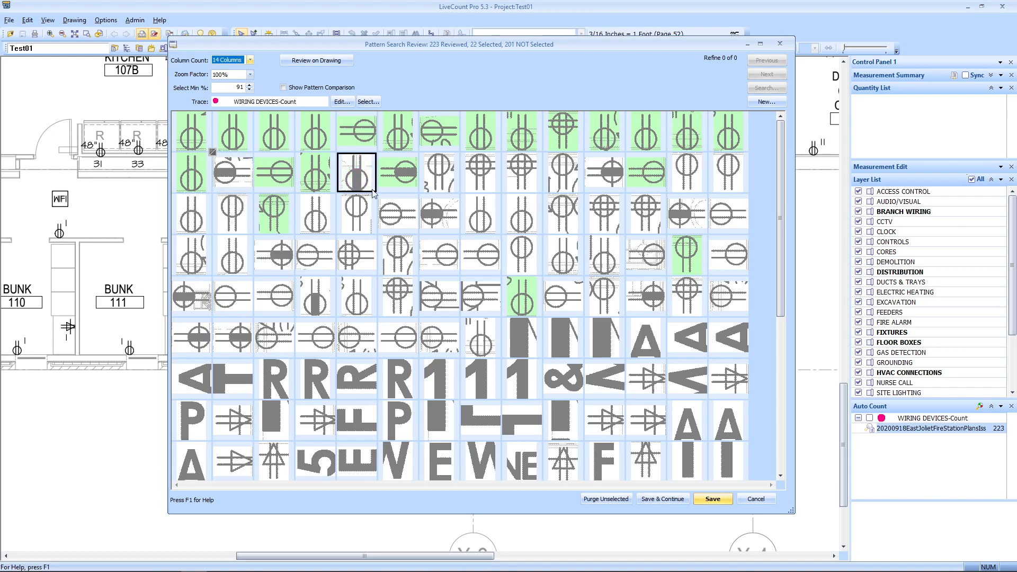
left_click(397, 177)
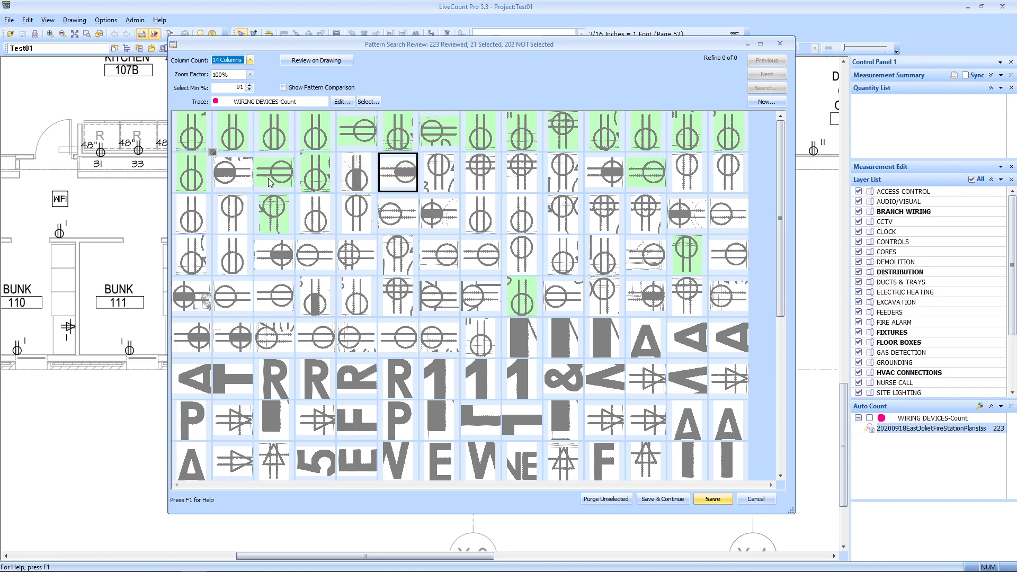
left_click(446, 176)
left_click(568, 178)
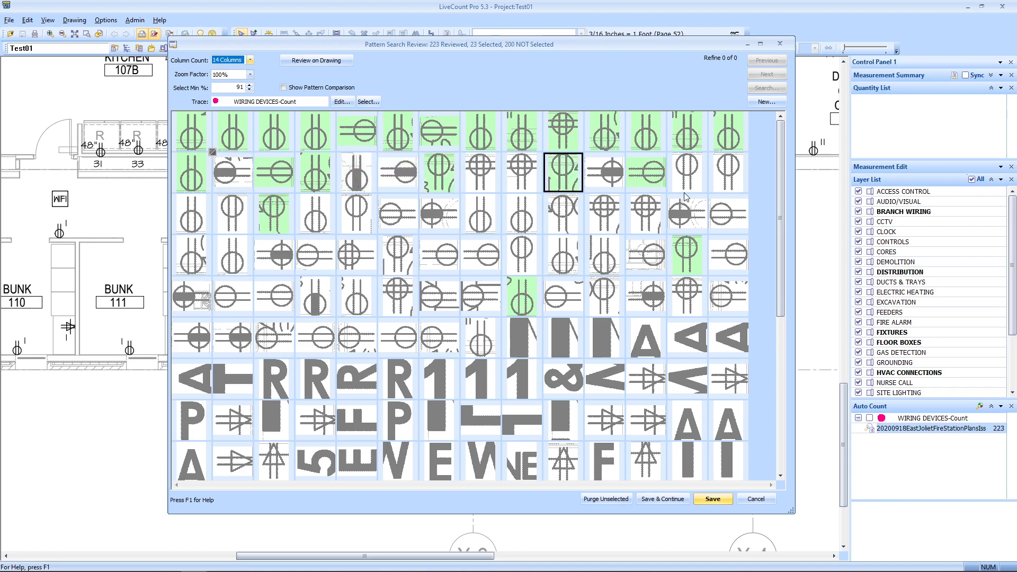
left_click(685, 185)
left_click(733, 179)
left_click(204, 225)
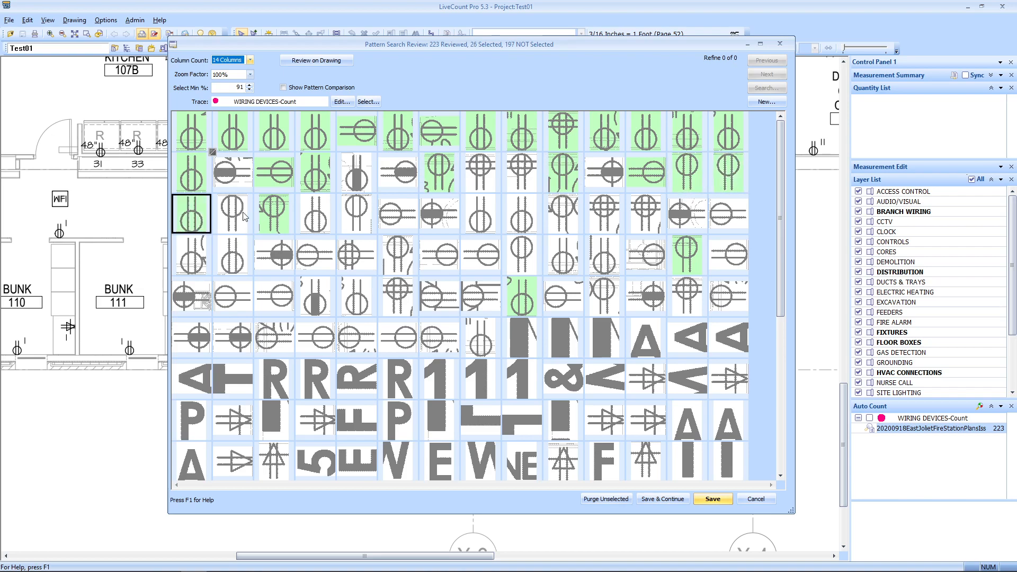
left_click(236, 217)
left_click(316, 217)
left_click(359, 217)
left_click(400, 217)
left_click(484, 222)
left_click(524, 220)
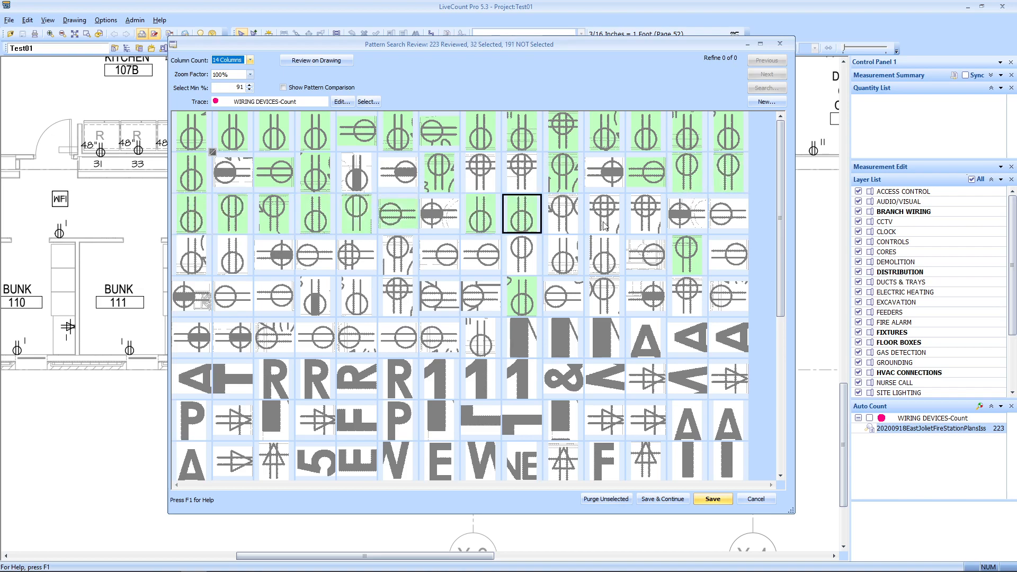
left_click(570, 225)
left_click(715, 219)
Step: Accept the receptacle match tiles in rows four and five
left_click(725, 251)
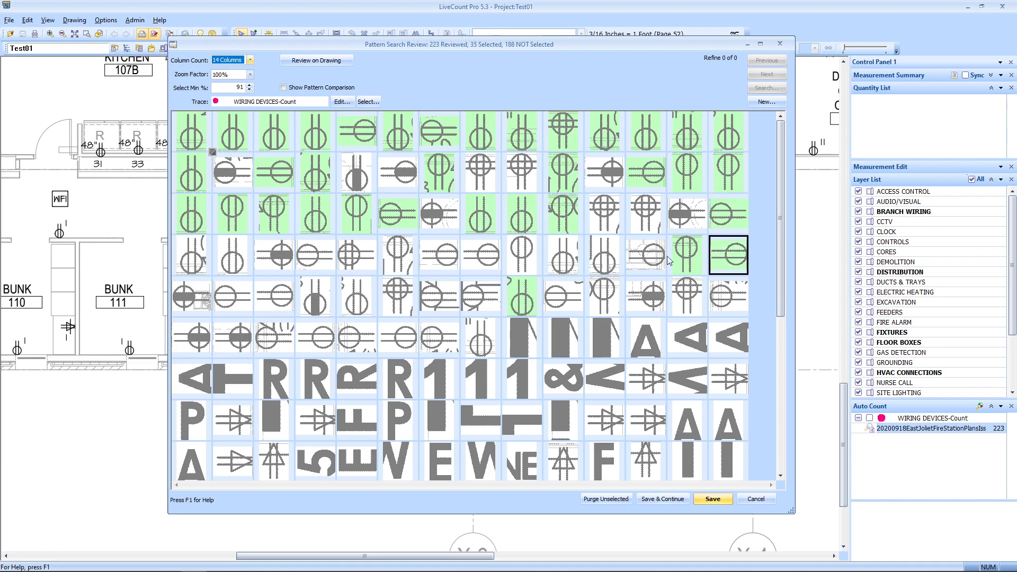
left_click(654, 268)
left_click(609, 268)
left_click(718, 300)
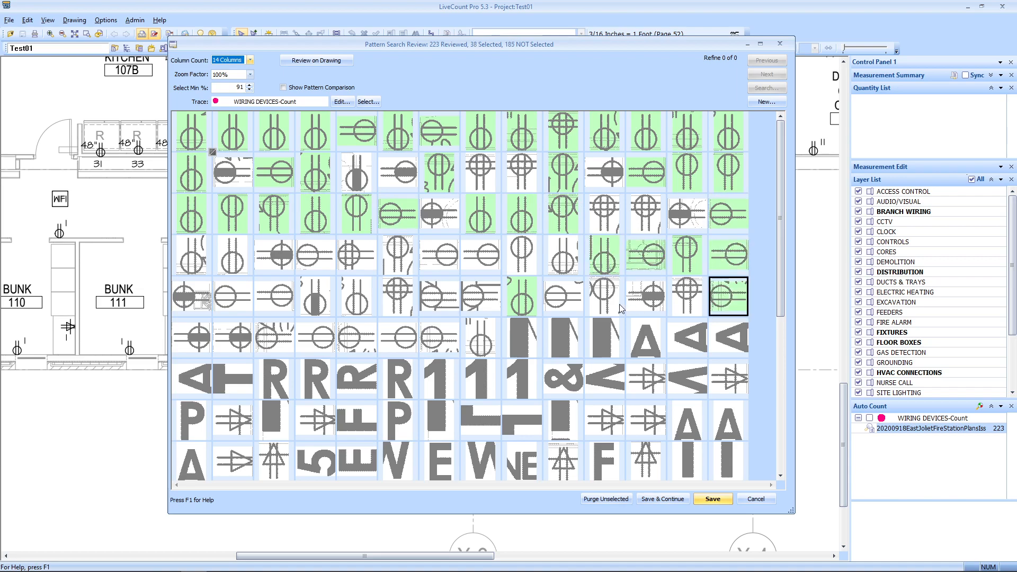
left_click(609, 302)
left_click(564, 270)
left_click(561, 279)
left_click(522, 262)
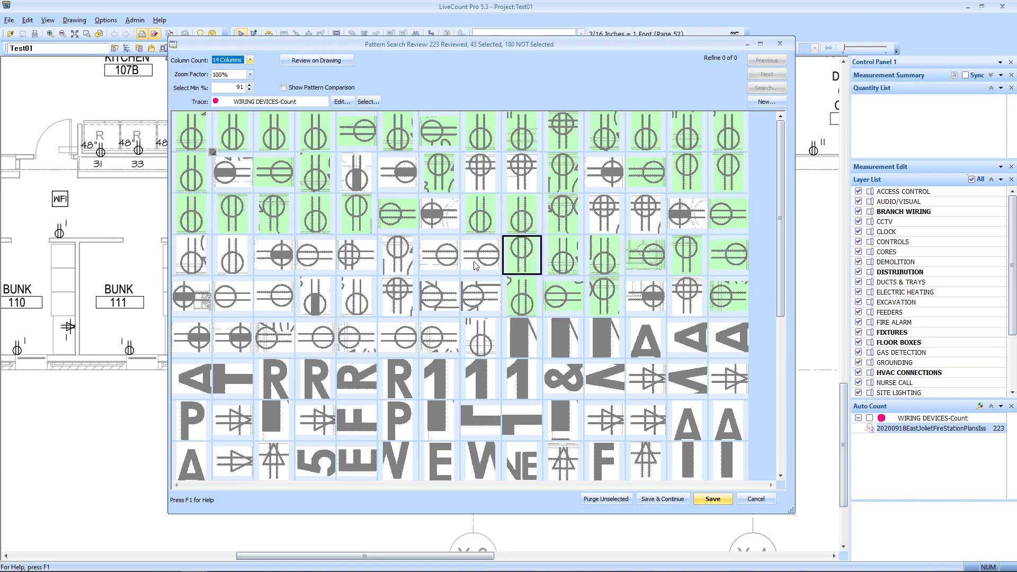
left_click(480, 265)
left_click(439, 265)
left_click(492, 296)
left_click(434, 299)
left_click(410, 270)
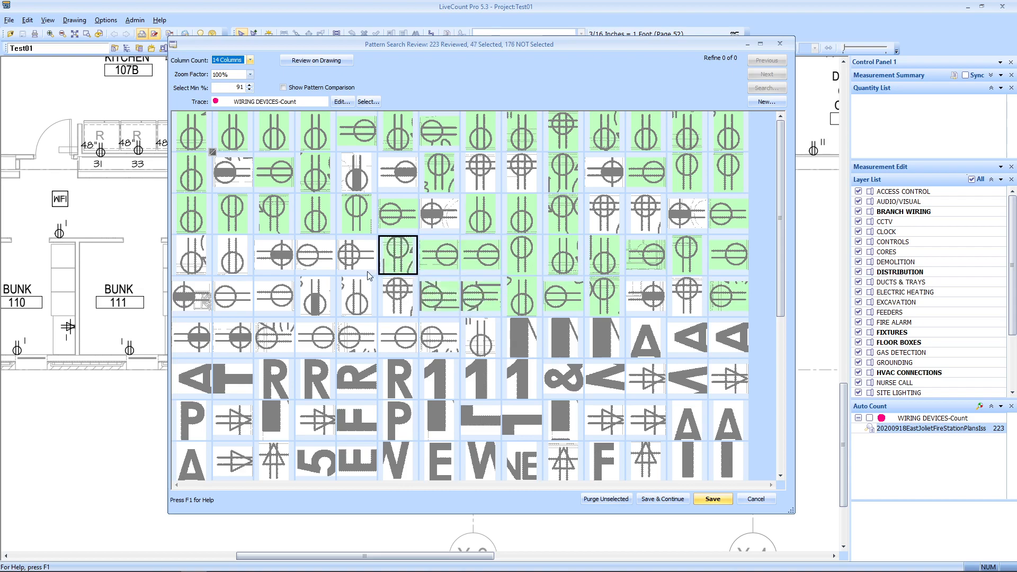
left_click(350, 303)
left_click(314, 259)
left_click(235, 267)
left_click(194, 259)
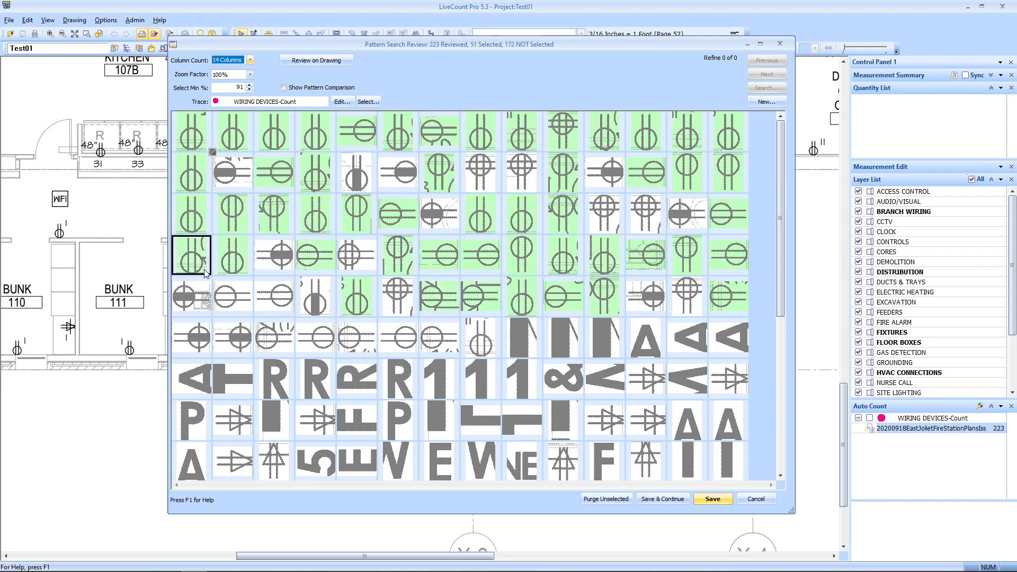
left_click(235, 303)
left_click(274, 304)
Step: Accept the sixth-row receptacle tiles, reaching 59 of 223 selected, and save them as counts
left_click(273, 341)
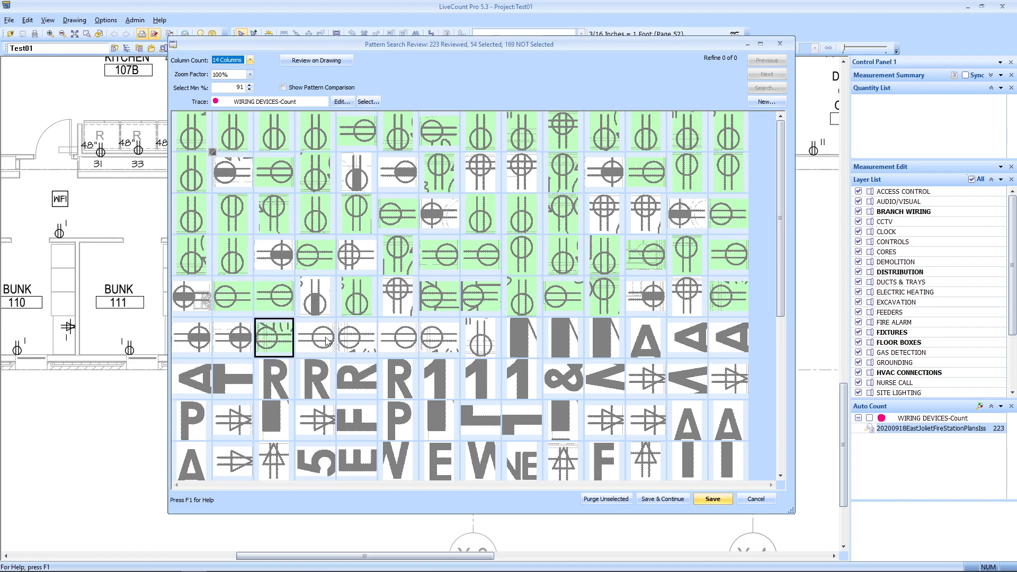
left_click(317, 344)
left_click(365, 349)
left_click(405, 349)
left_click(442, 347)
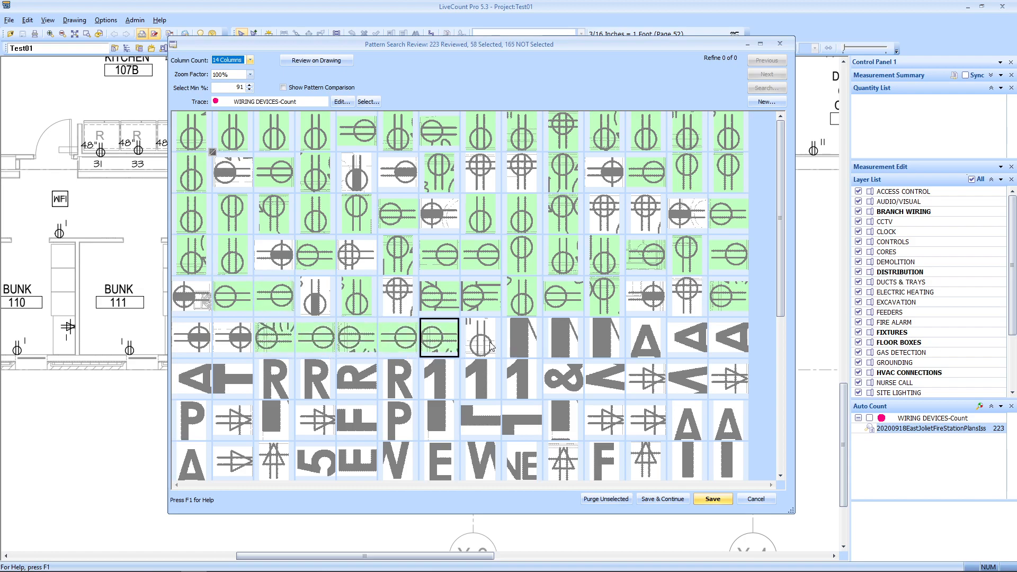
left_click(488, 347)
scroll(507, 325, "down", 1)
scroll(507, 325, "down", 6)
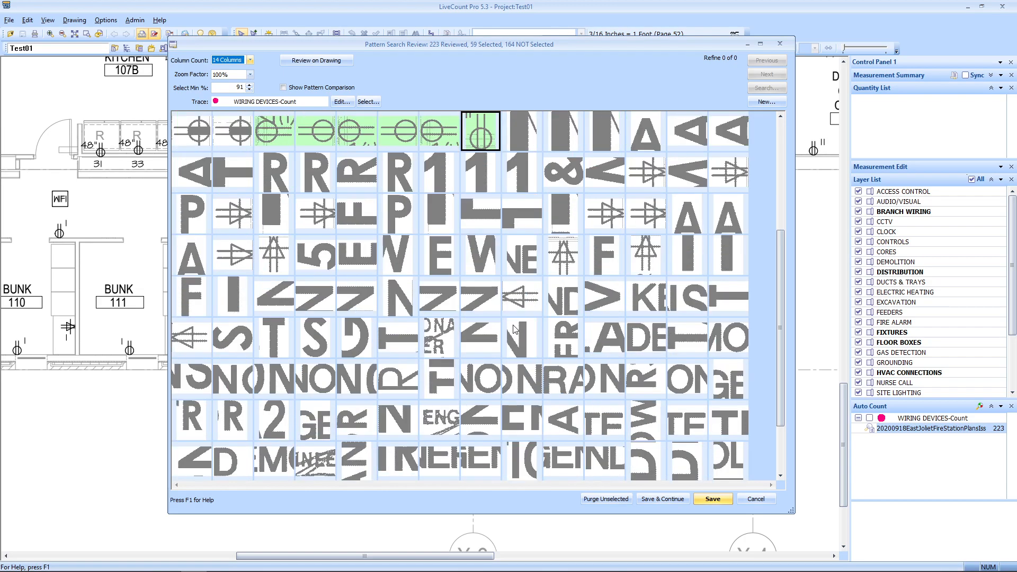
scroll(502, 415, "up", 4)
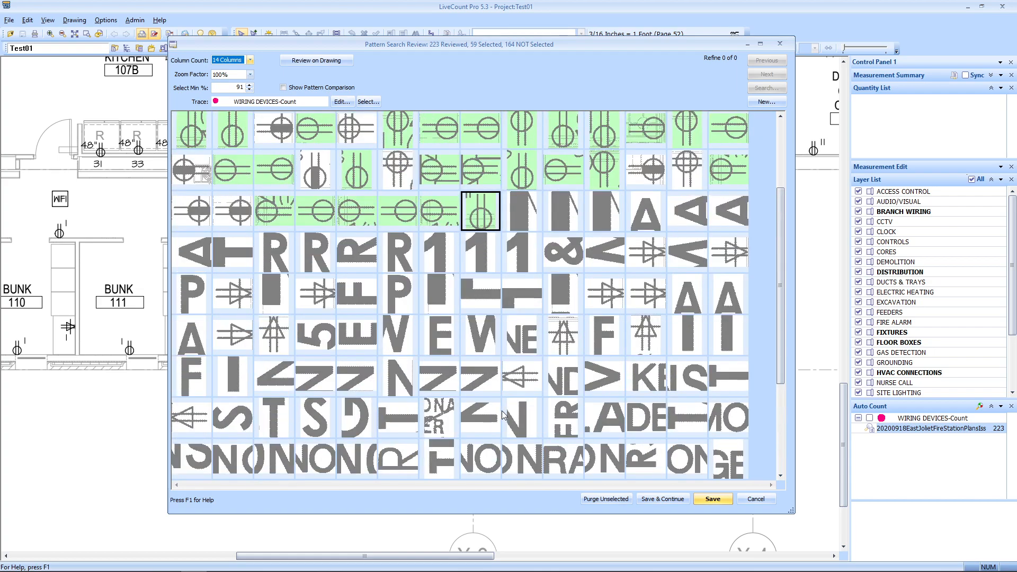
scroll(502, 414, "up", 3)
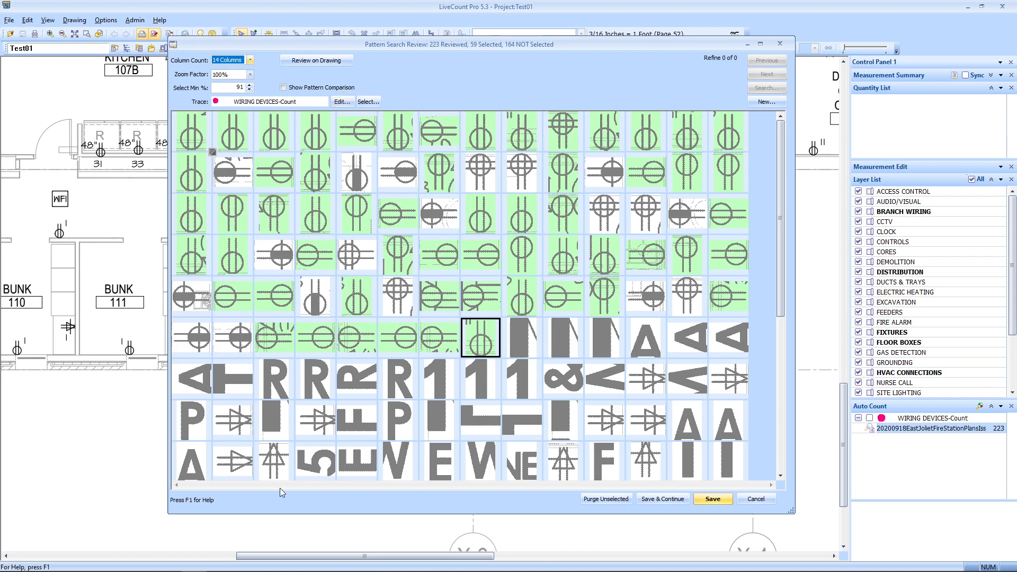
left_click(711, 500)
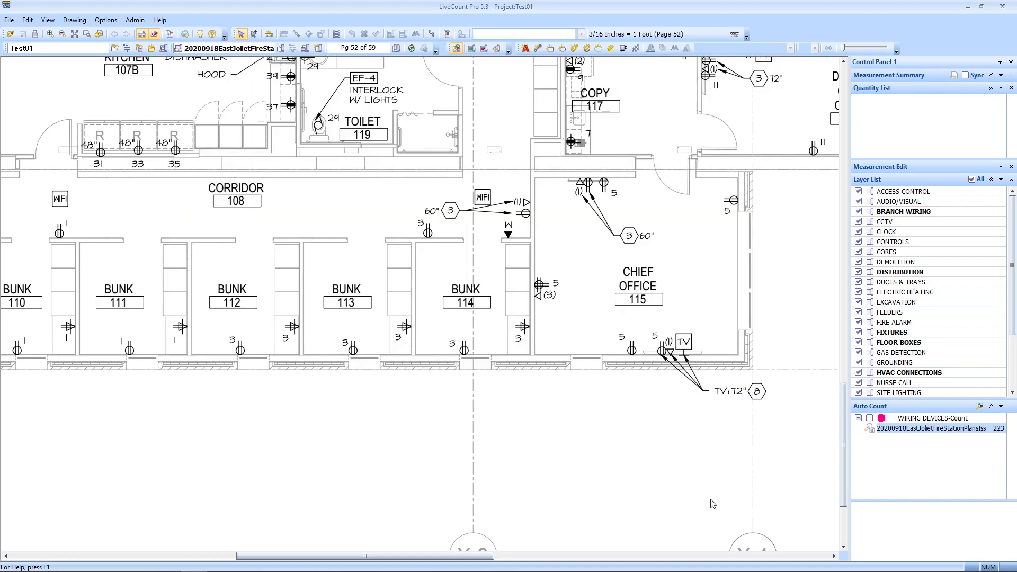
Step: Pan across the floor plan to inspect the pink count markers, ending zoomed on note 8
scroll(557, 389, "down", 2)
mouse_move(556, 373)
left_mouse_down()
mouse_move(575, 473)
mouse_move(560, 526)
left_mouse_up()
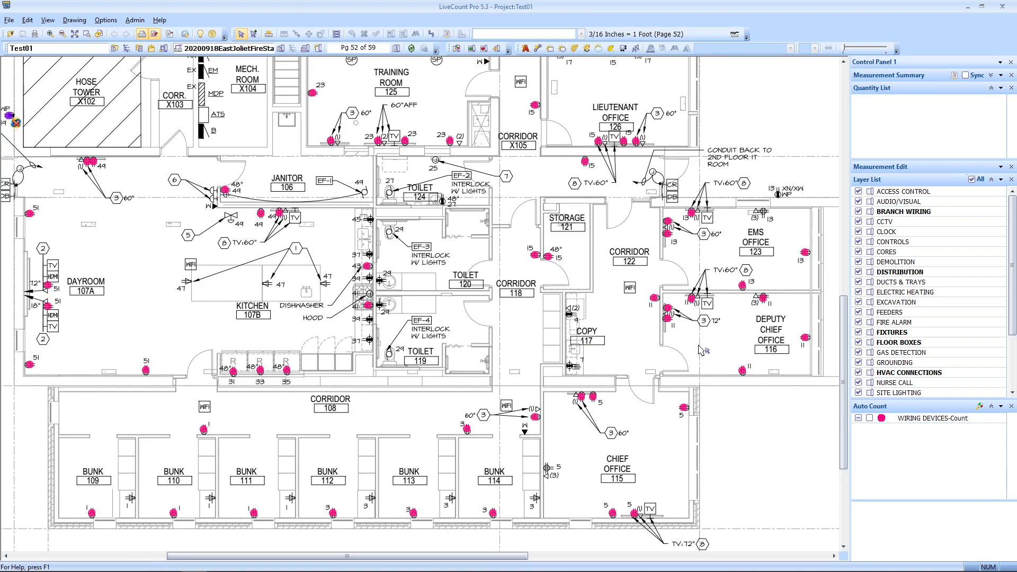
left_click_drag(633, 417, 551, 385)
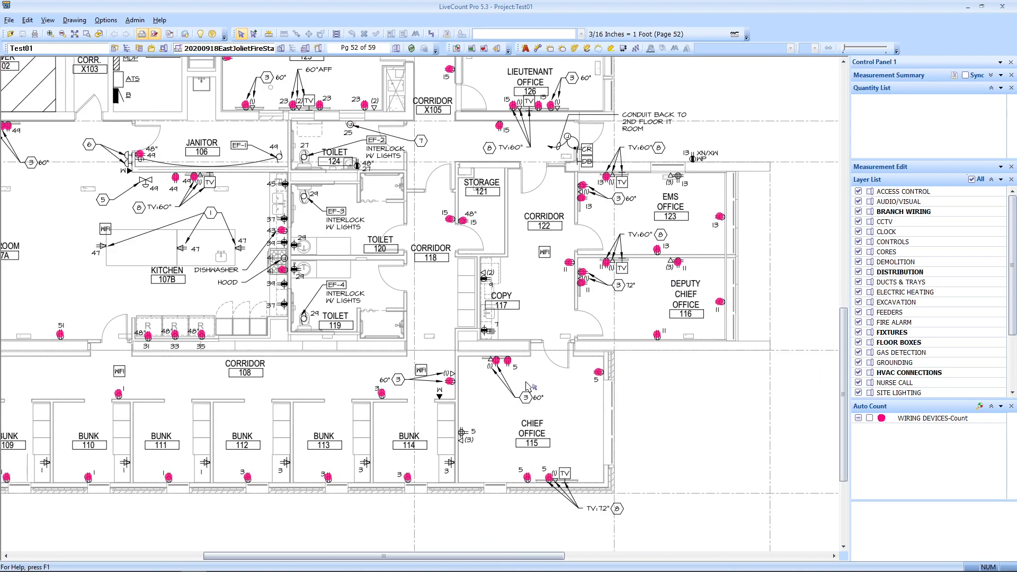
scroll(560, 483, "up", 4)
mouse_move(545, 447)
left_mouse_down()
mouse_move(535, 373)
mouse_move(466, 355)
left_mouse_up()
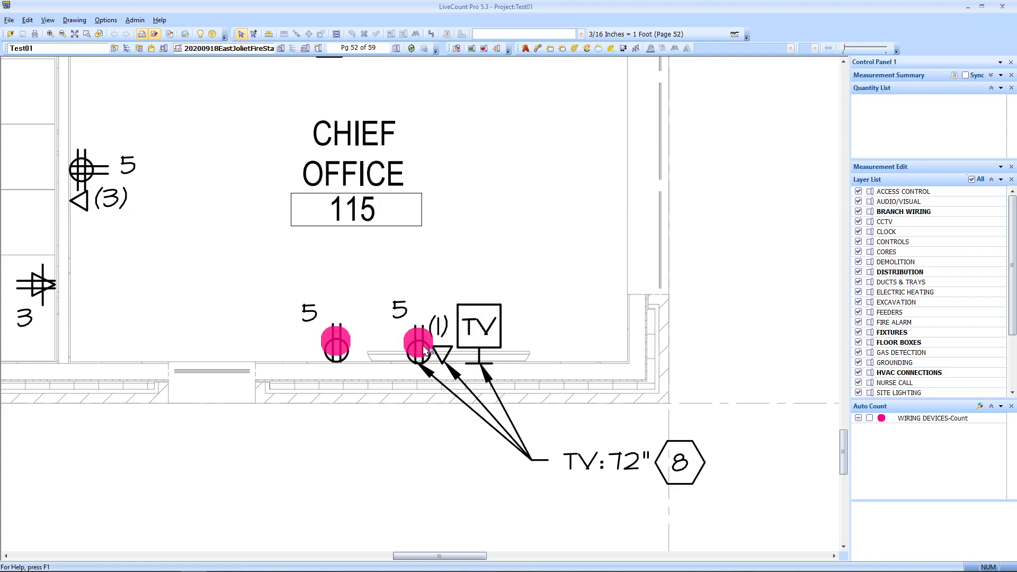
scroll(603, 438, "down", 4)
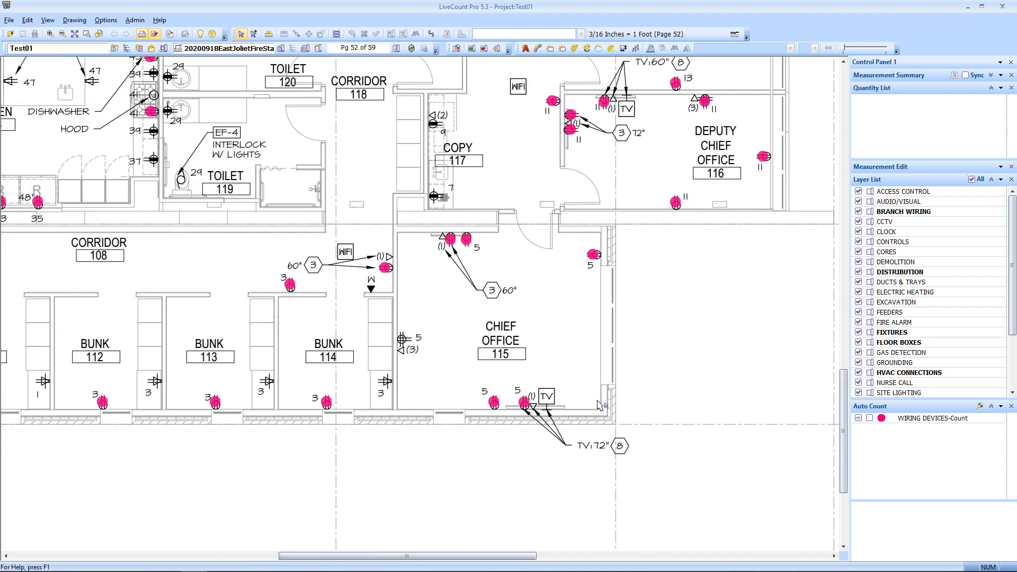
left_click_drag(784, 174, 358, 397)
mouse_move(508, 169)
left_mouse_down()
mouse_move(318, 365)
mouse_move(318, 423)
left_mouse_up()
scroll(599, 196, "up", 3)
left_click_drag(537, 244, 502, 282)
scroll(586, 231, "up", 2)
scroll(590, 231, "down", 1)
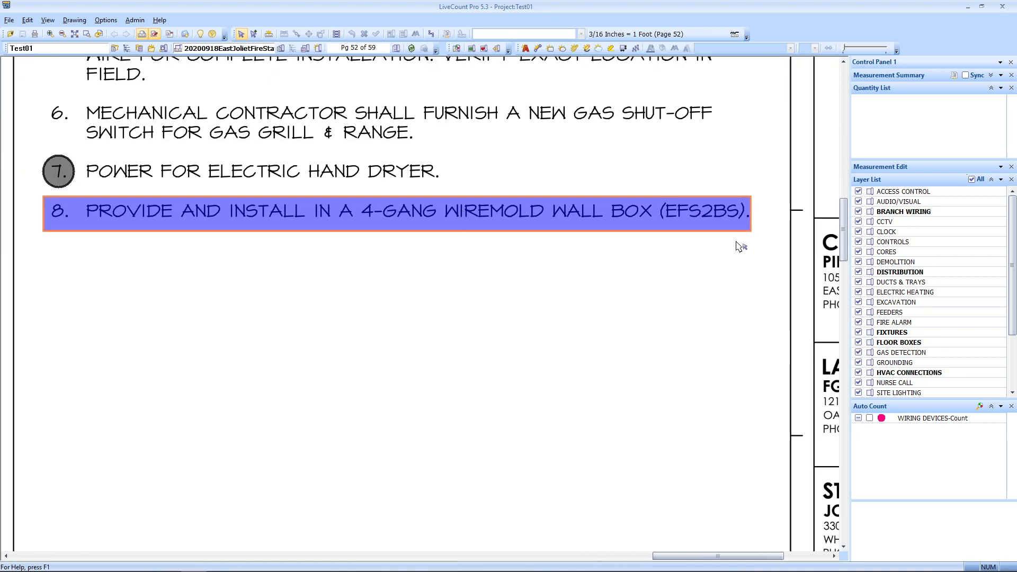
Step: Zoom and pan around Chief Office 115's walls to inspect the pink receptacle markers
scroll(704, 245, "down", 2)
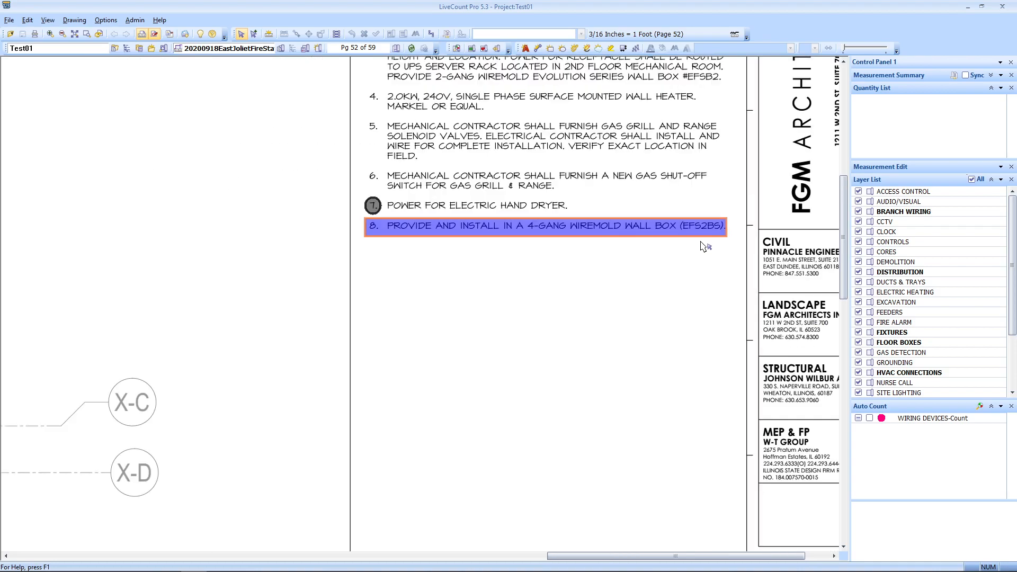
mouse_move(602, 409)
left_mouse_down()
mouse_move(630, 208)
mouse_move(638, 302)
left_mouse_up()
left_click_drag(497, 437, 638, 302)
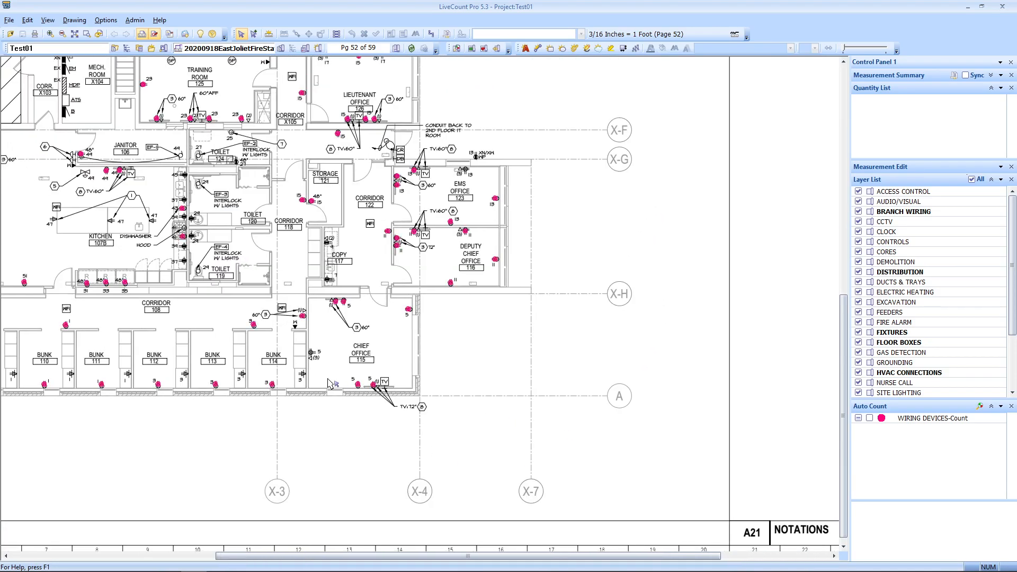
scroll(364, 383, "up", 2)
scroll(420, 399, "up", 1)
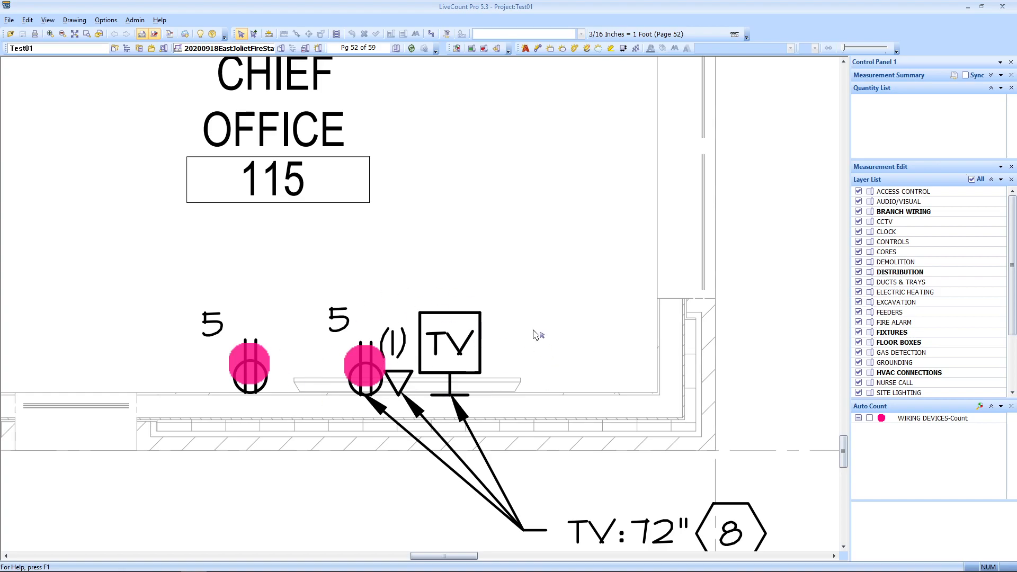
scroll(482, 381, "down", 2)
mouse_move(485, 284)
left_mouse_down()
mouse_move(502, 348)
mouse_move(669, 455)
mouse_move(626, 508)
left_mouse_up()
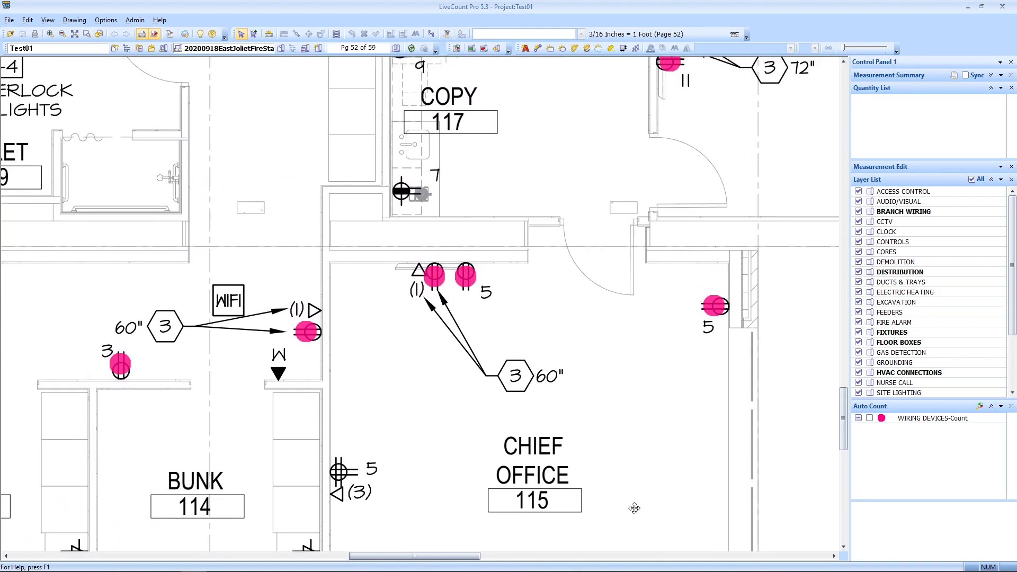
scroll(442, 302, "up", 2)
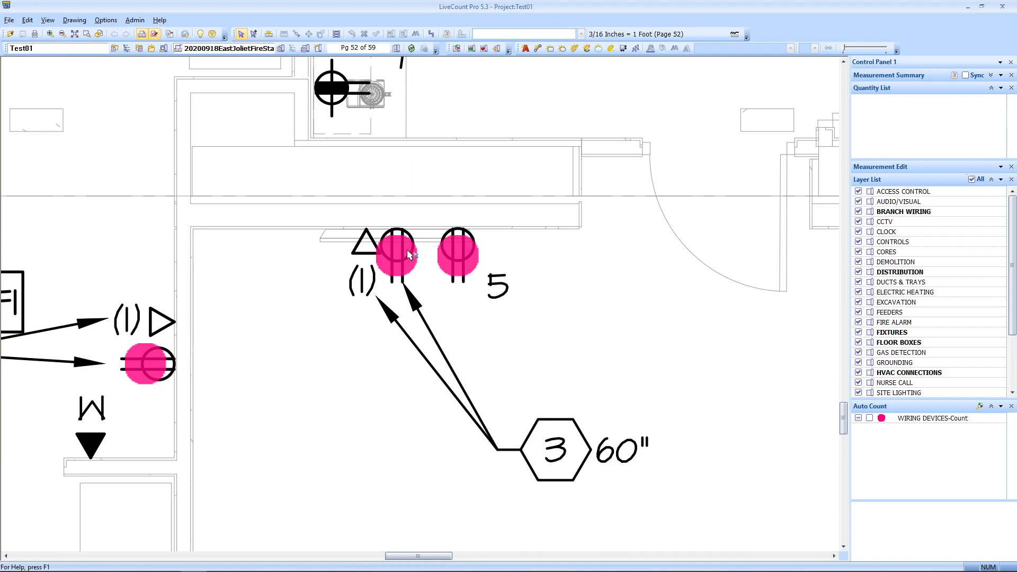
scroll(361, 264, "down", 1)
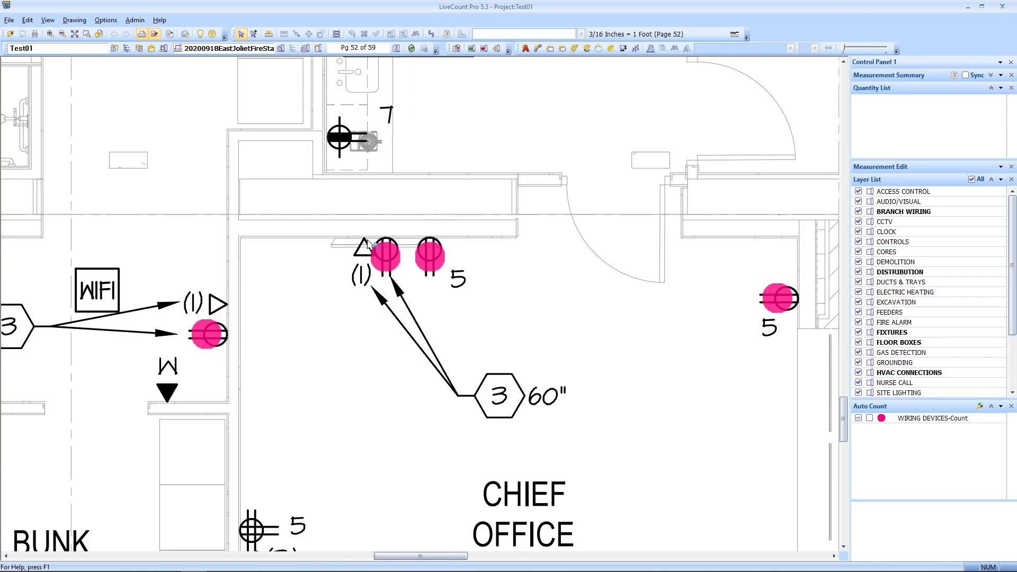
left_click_drag(477, 232, 423, 249)
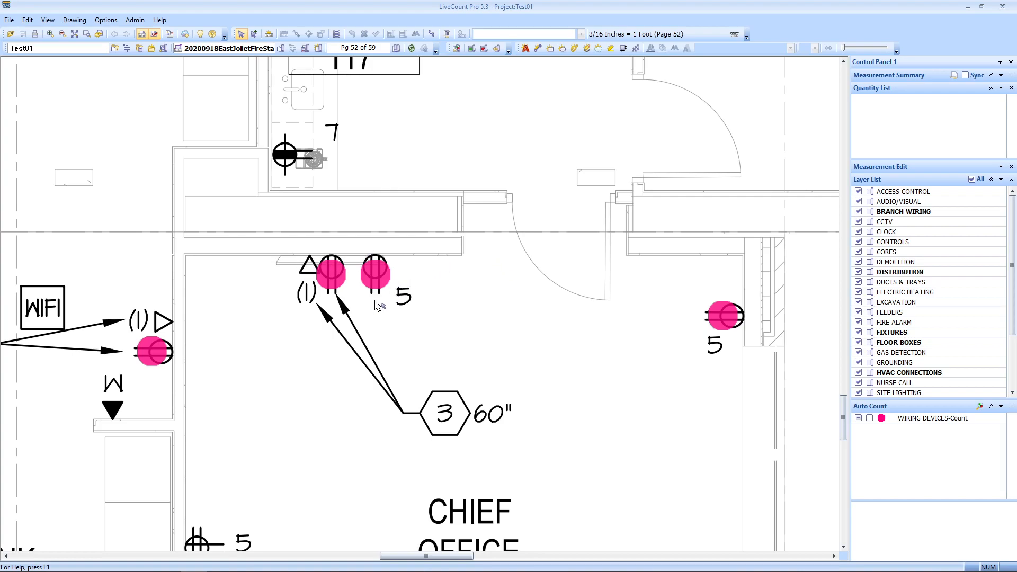
scroll(432, 317, "down", 2)
mouse_move(439, 399)
left_mouse_down()
mouse_move(433, 434)
mouse_move(351, 407)
mouse_move(251, 272)
mouse_move(303, 233)
mouse_move(402, 368)
left_mouse_up()
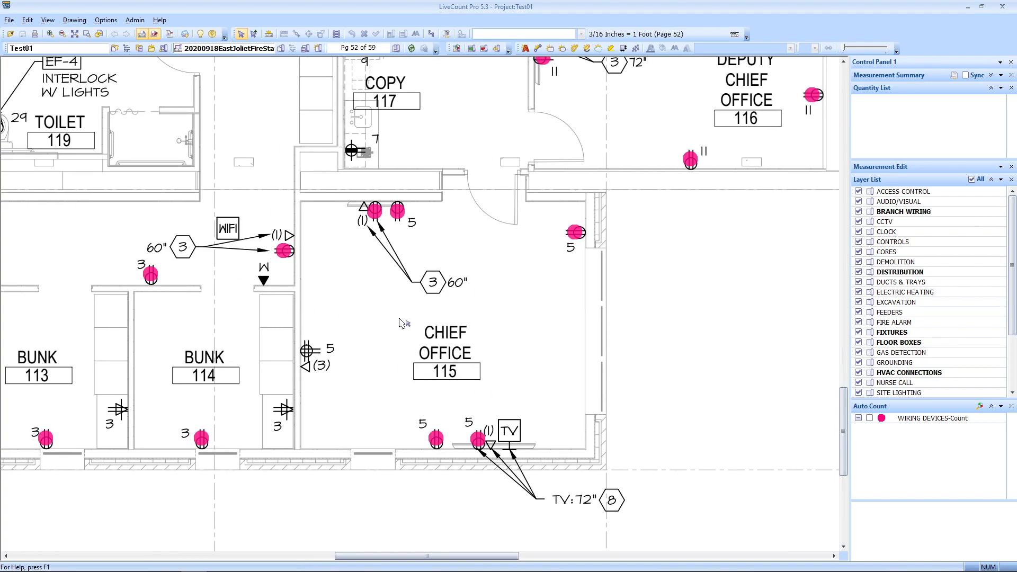
Step: Tick WIRING DEVICES-Count and view its Edit Trace settings, cancelling without changes
left_click(943, 424)
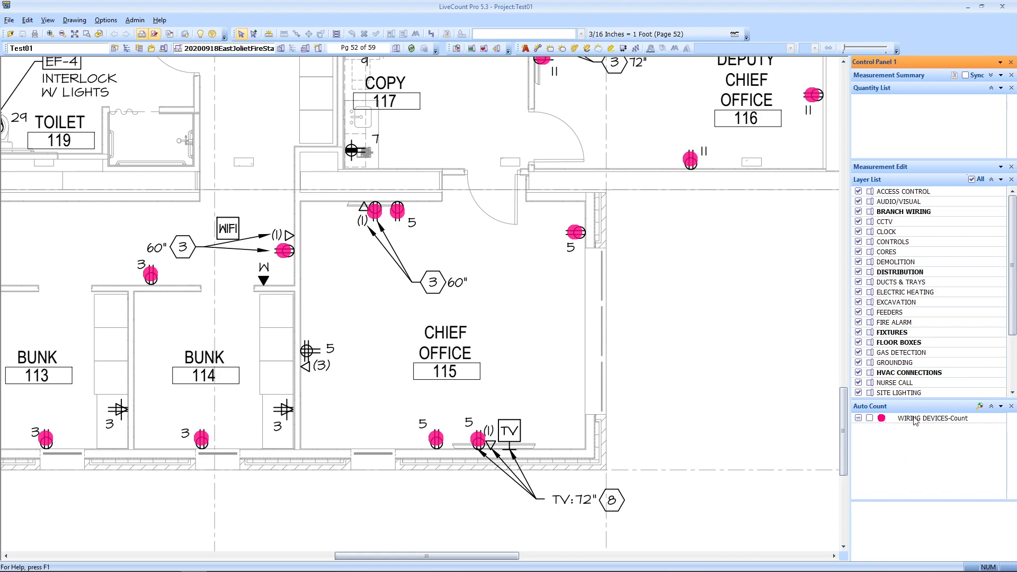
left_click(869, 418)
right_click(919, 421)
left_click(853, 469)
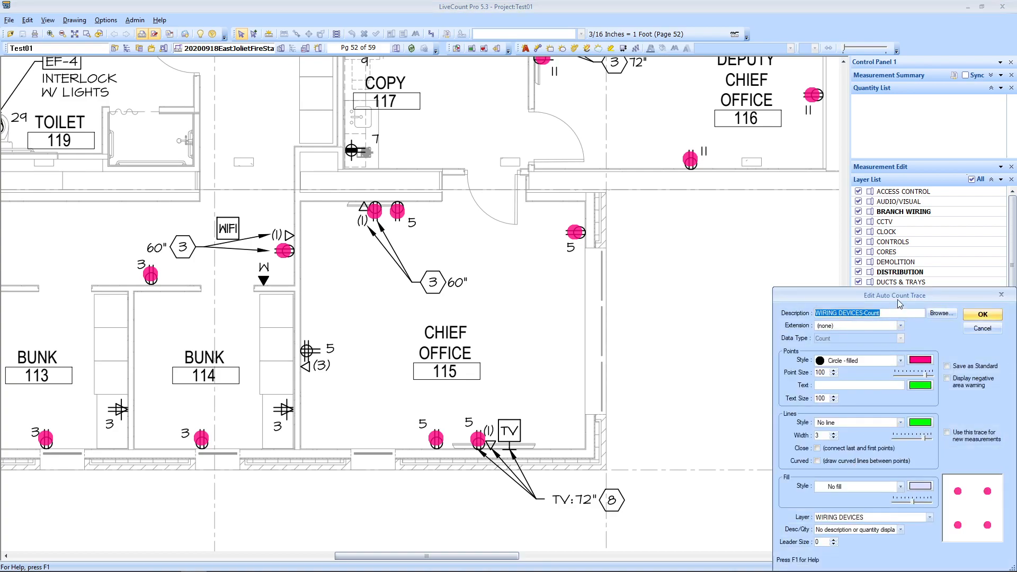
left_click_drag(883, 293, 685, 227)
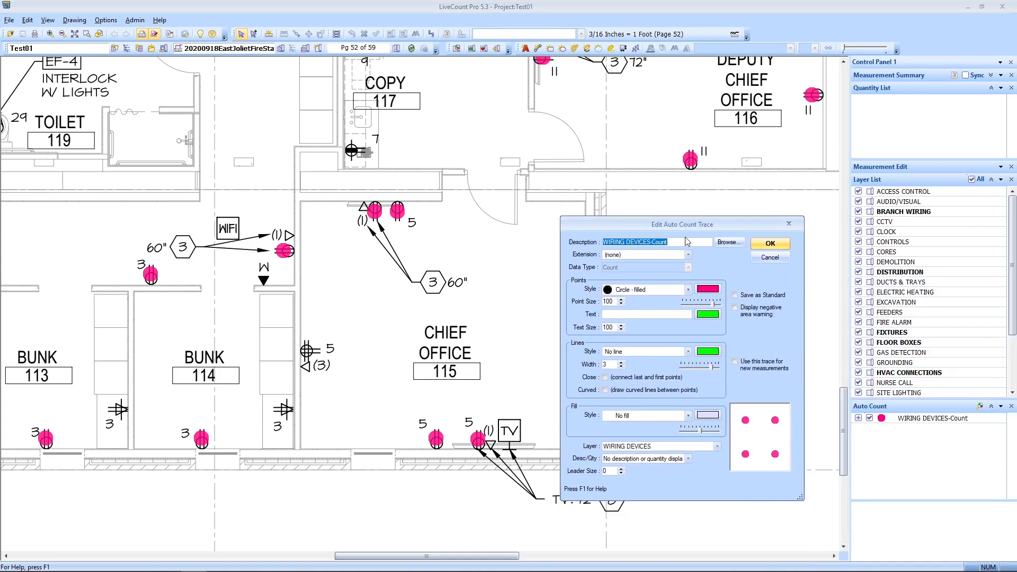
left_click(770, 257)
mouse_move(533, 388)
left_mouse_down()
mouse_move(554, 368)
mouse_move(659, 350)
left_mouse_up()
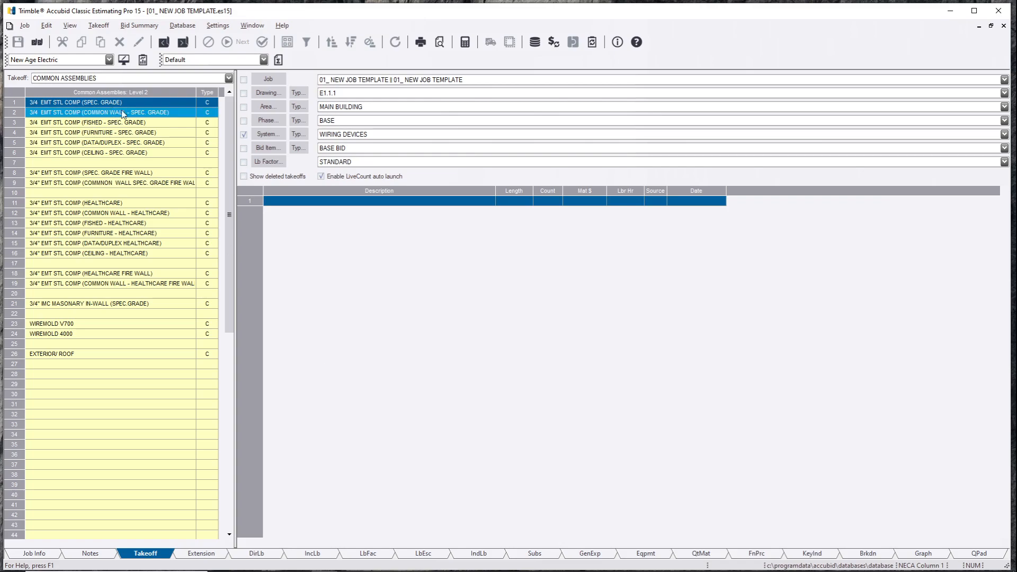
Step: Open the Level 3 duplex assemblies and start a 1G 20A DUPLEX 3/4" EMT takeoff
double_click(127, 103)
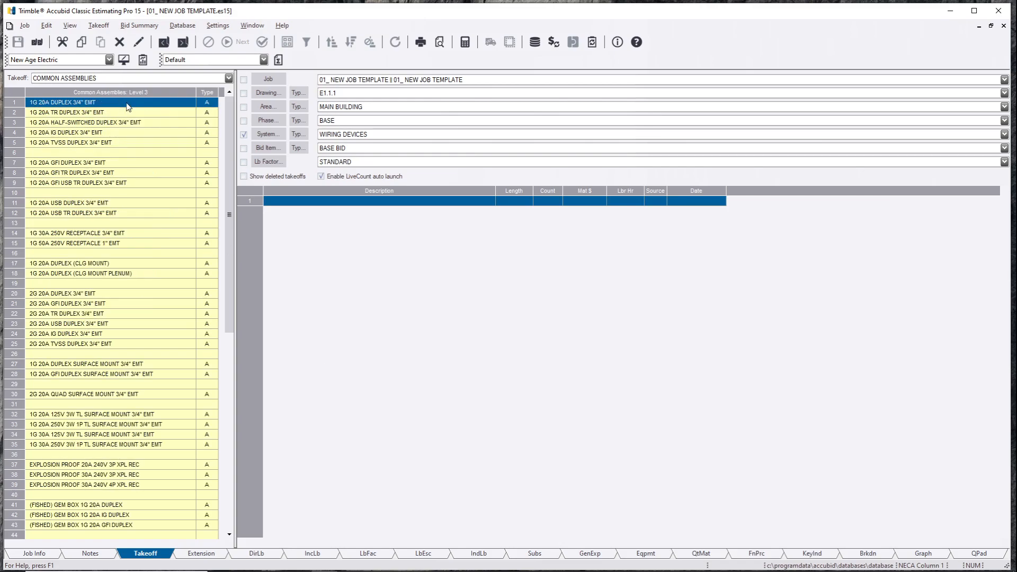
double_click(89, 104)
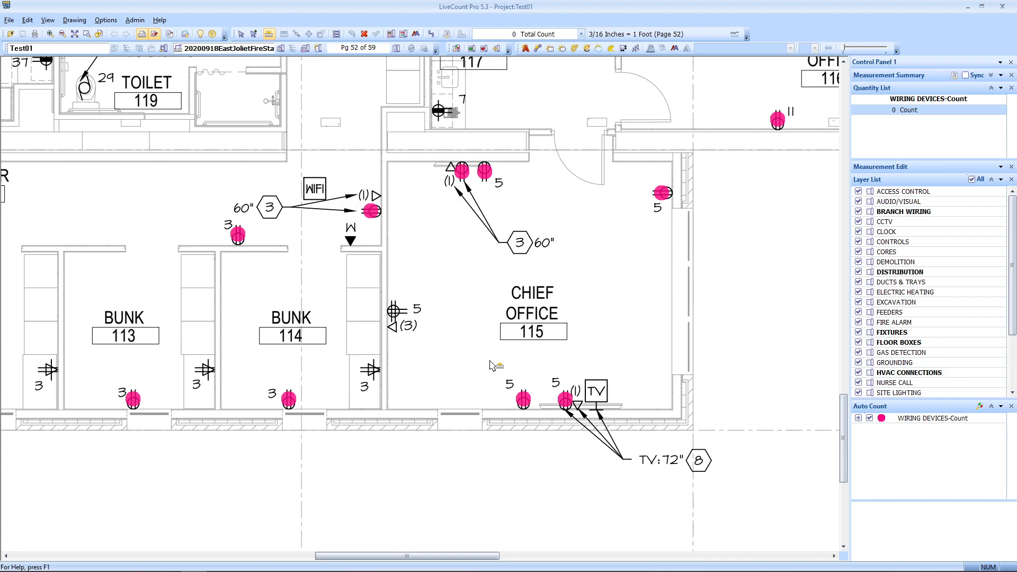
Step: Undo the stray count point accidentally placed near the outlet
scroll(562, 376, "up", 1)
scroll(511, 407, "up", 3)
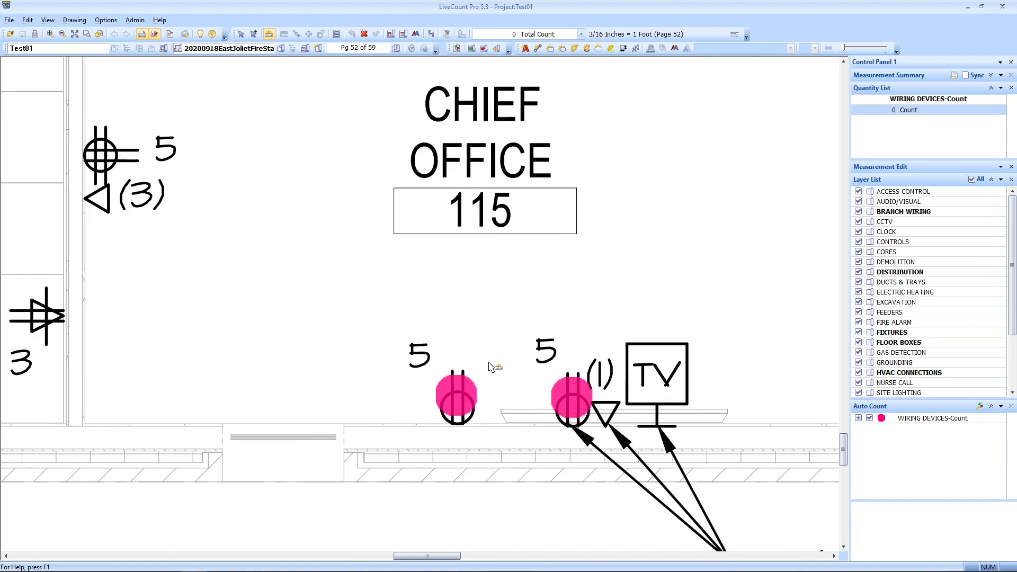
left_click(423, 341)
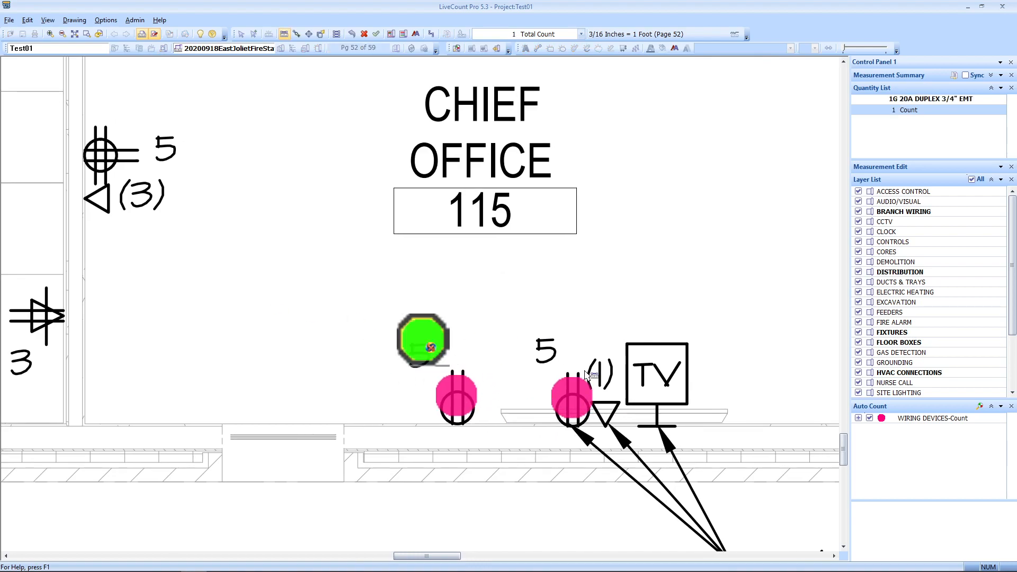
right_click(493, 317)
left_click(518, 319)
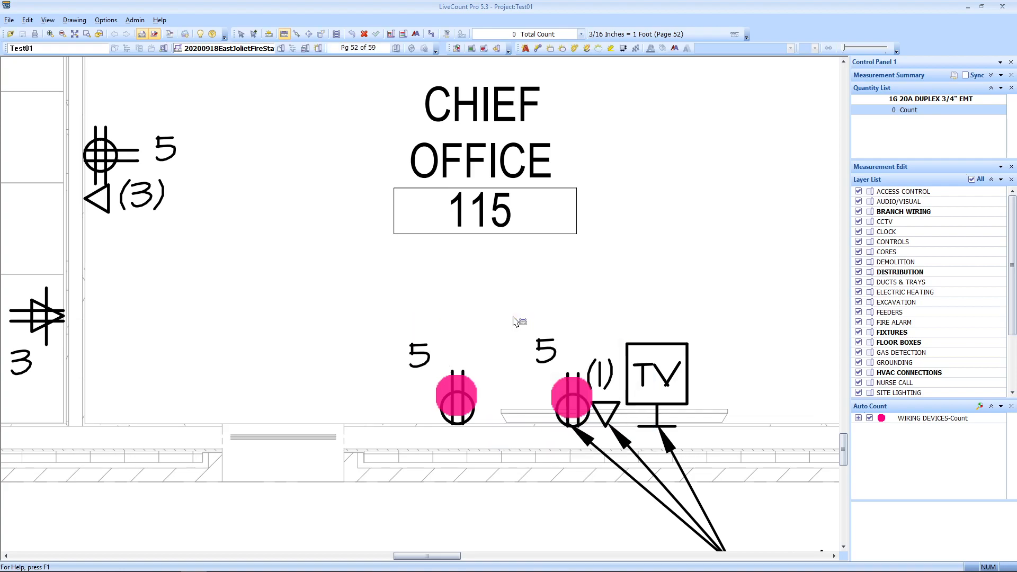
Step: Select the 59 pink receptacle markers and return them as the duplex quantity
left_click(244, 36)
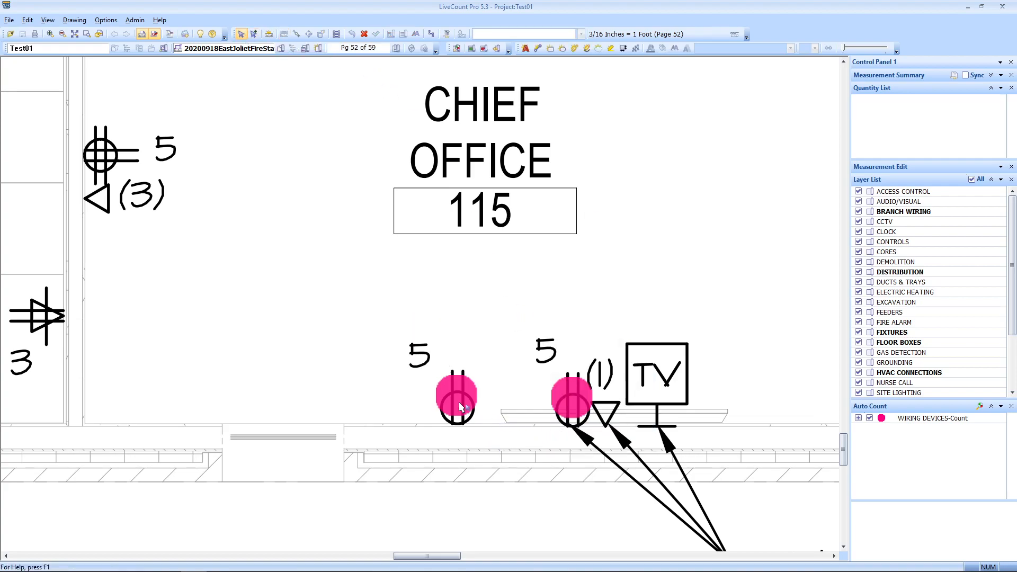
left_click(459, 398)
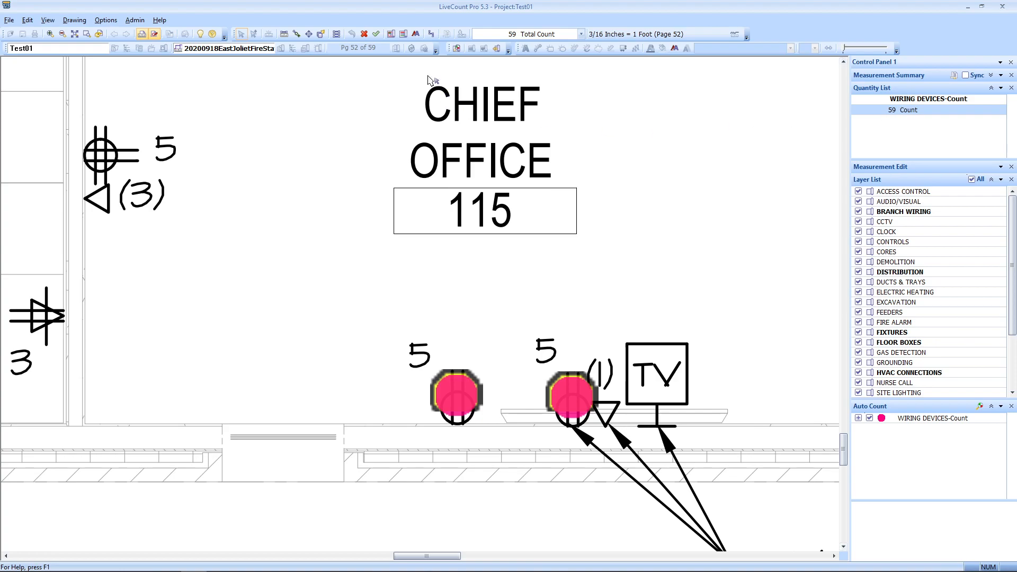
left_click(420, 144)
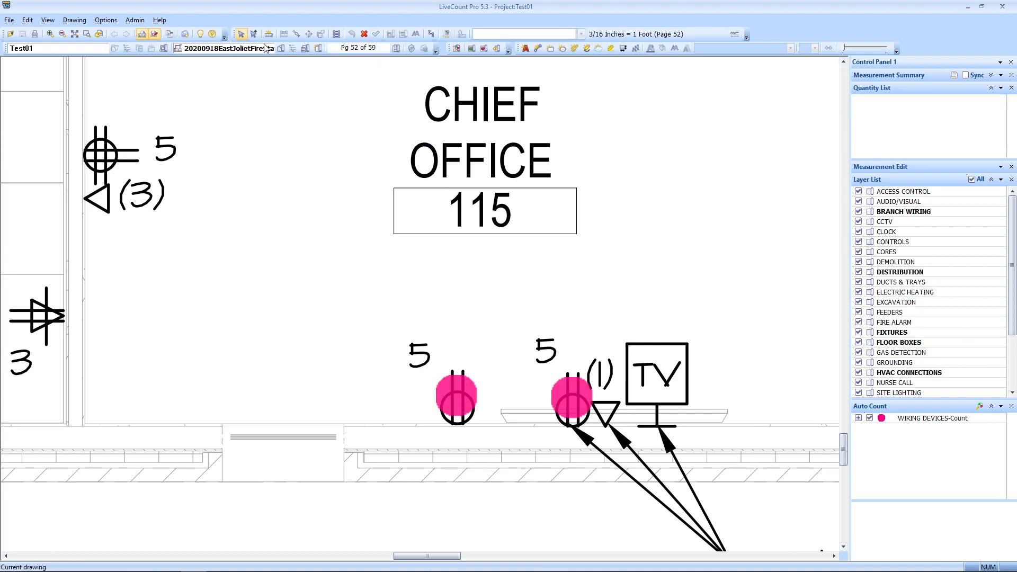
left_click(453, 405)
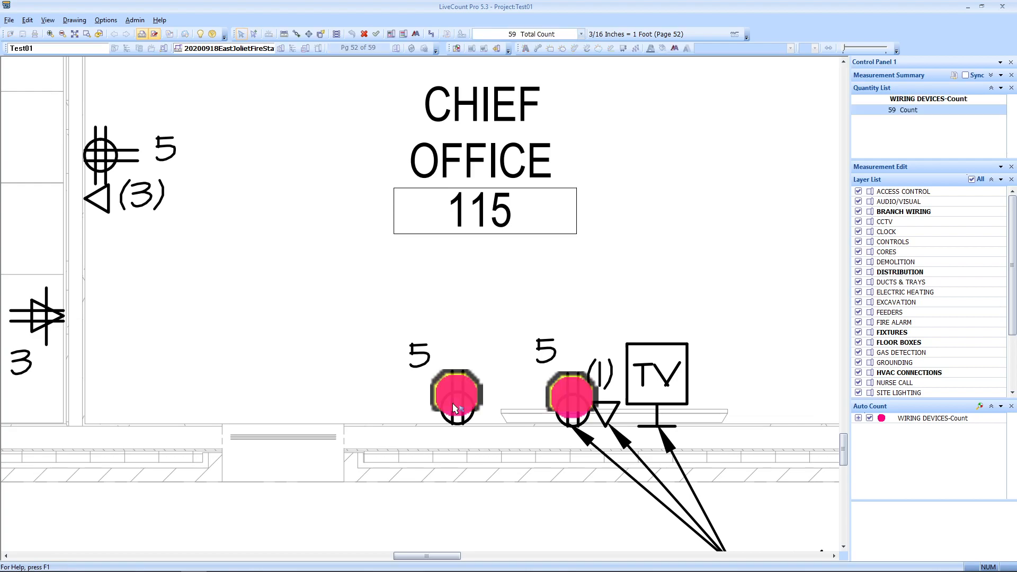
left_click(377, 34)
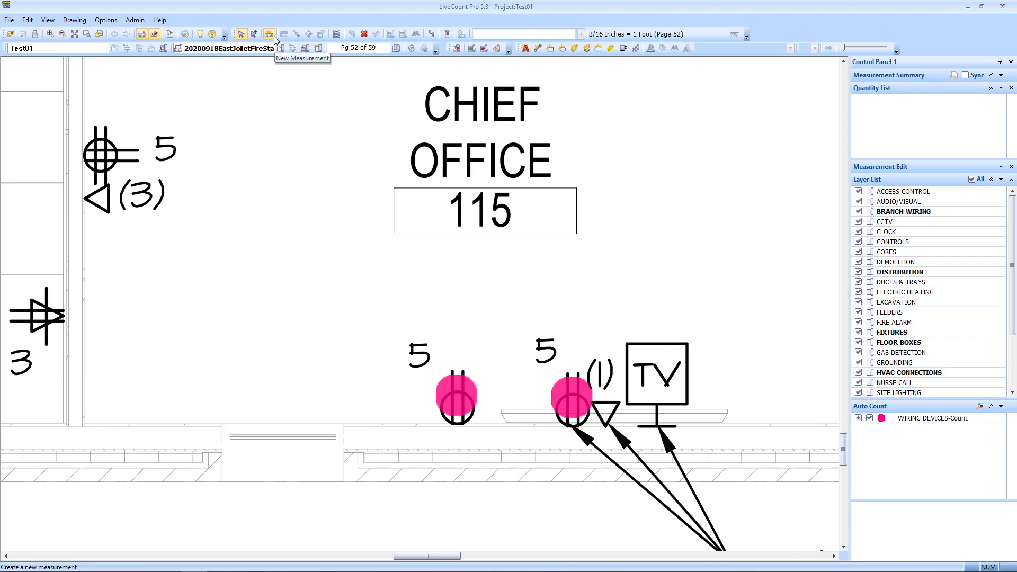
left_click(456, 396)
Step: Accept the 59-count duplex takeoff and widen the Source column to read LiveCount Desktop
left_click(378, 35)
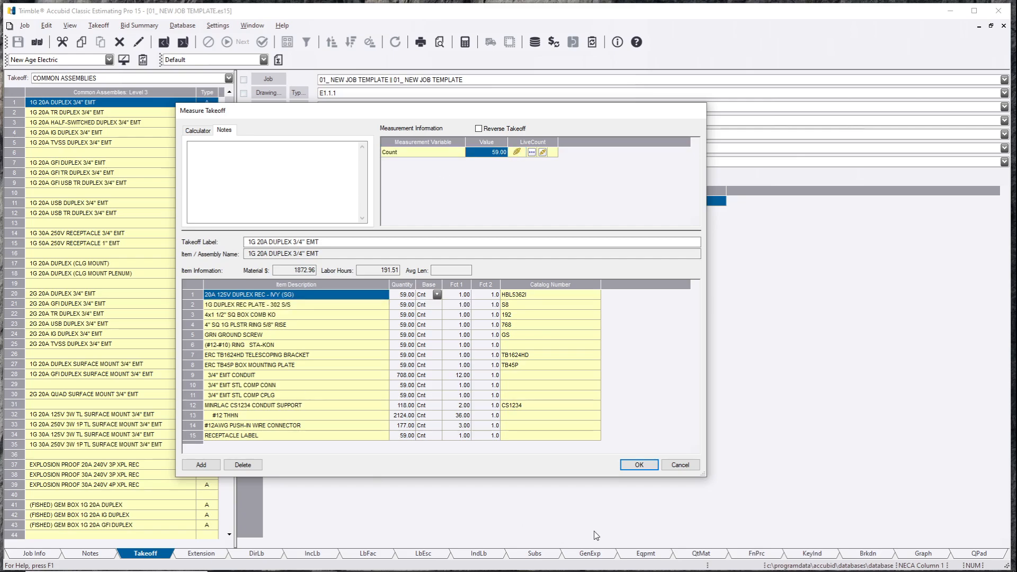
left_click(630, 466)
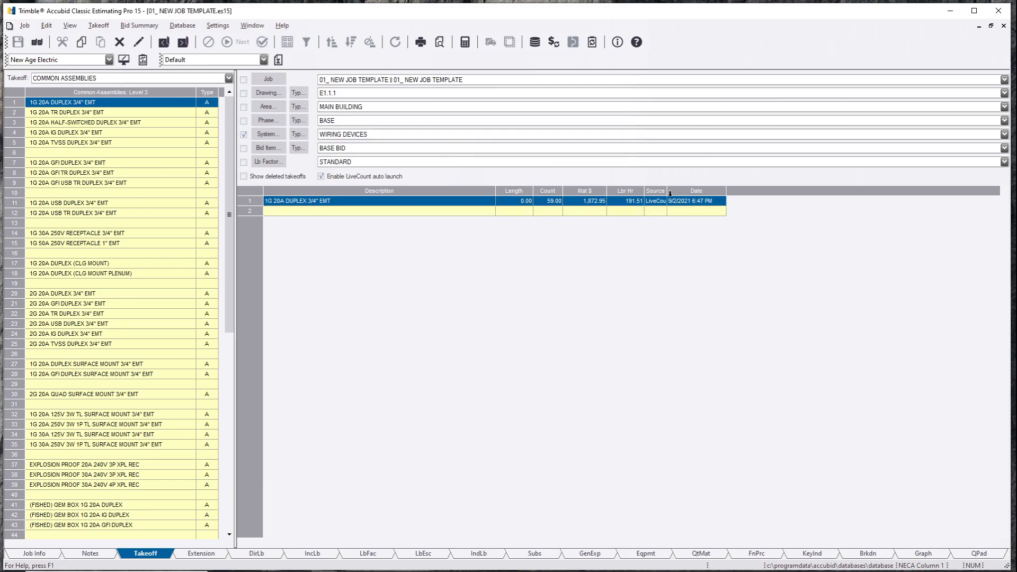
left_click_drag(666, 191, 711, 191)
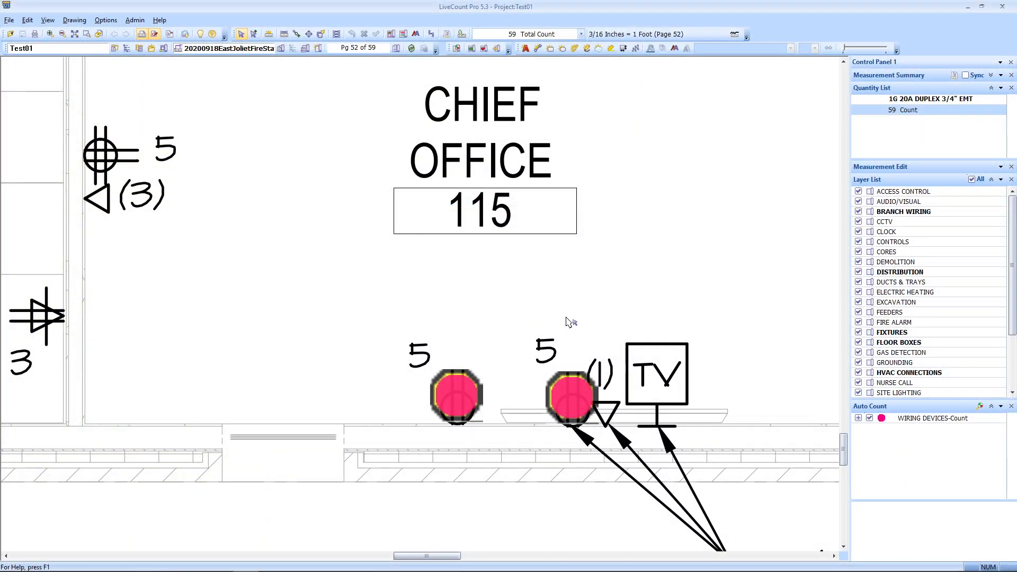
scroll(508, 323, "down", 3)
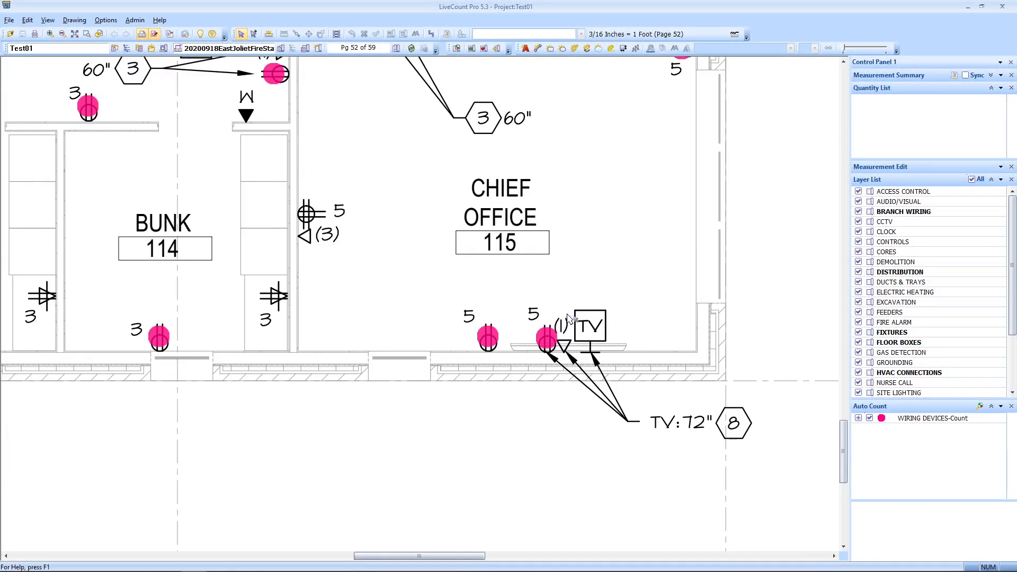
Step: Add four disconnected duplex receptacle points around Chief Office 115 to the pink count
left_click(447, 340)
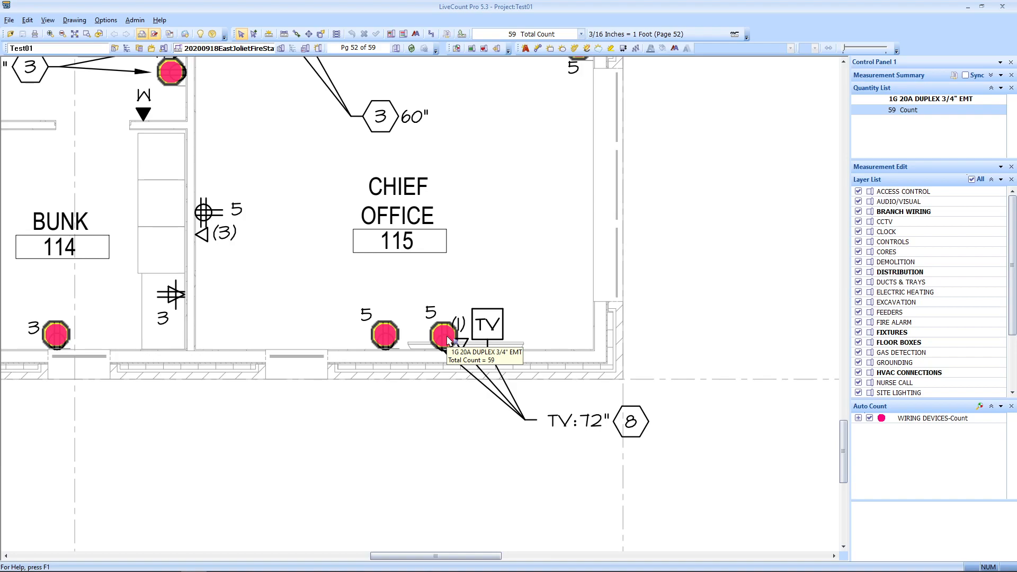
left_click(295, 34)
scroll(476, 296, "down", 3)
scroll(520, 362, "up", 1)
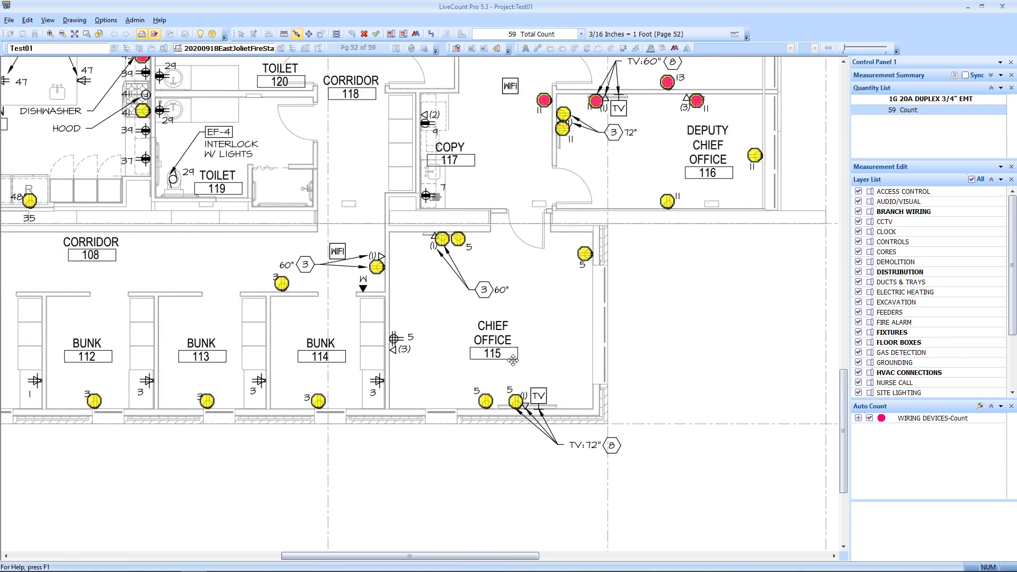
scroll(520, 362, "up", 2)
left_click(541, 277)
left_click(539, 318)
left_click(607, 323)
left_click(494, 261)
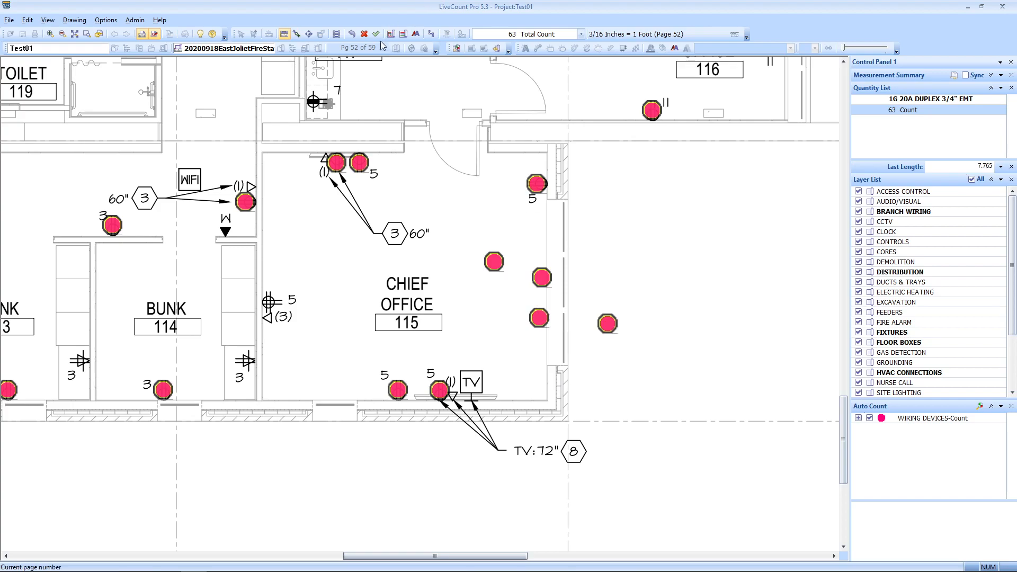
Step: Return the 63-point duplex count to estimating and begin a new auto count
right_click(526, 241)
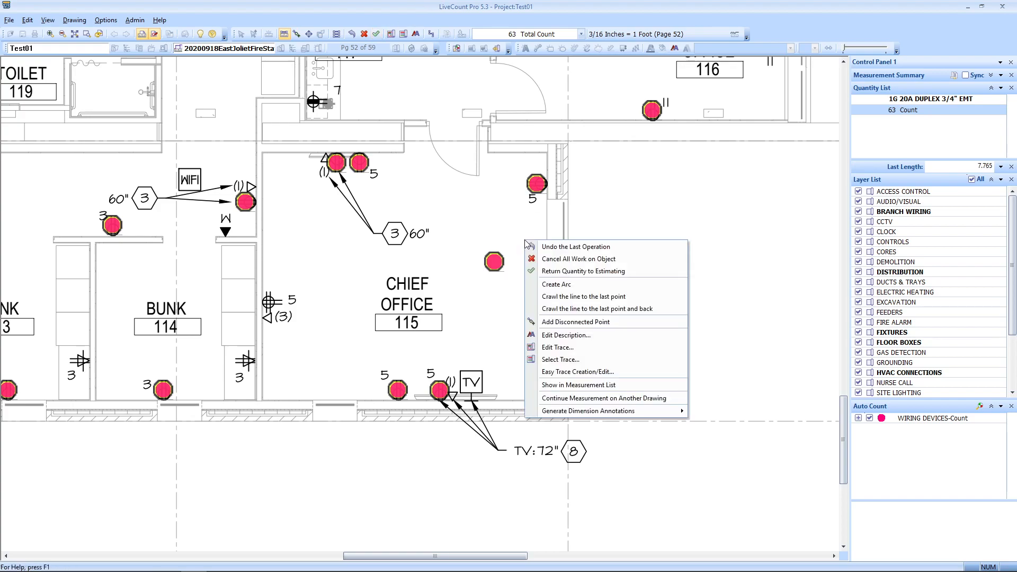
left_click(589, 271)
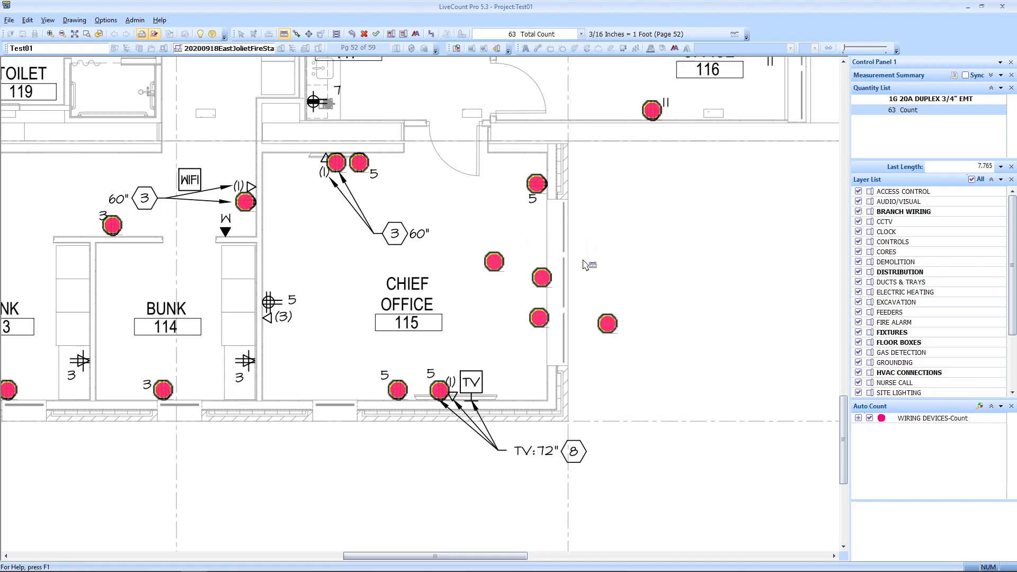
left_click_drag(512, 332, 642, 340)
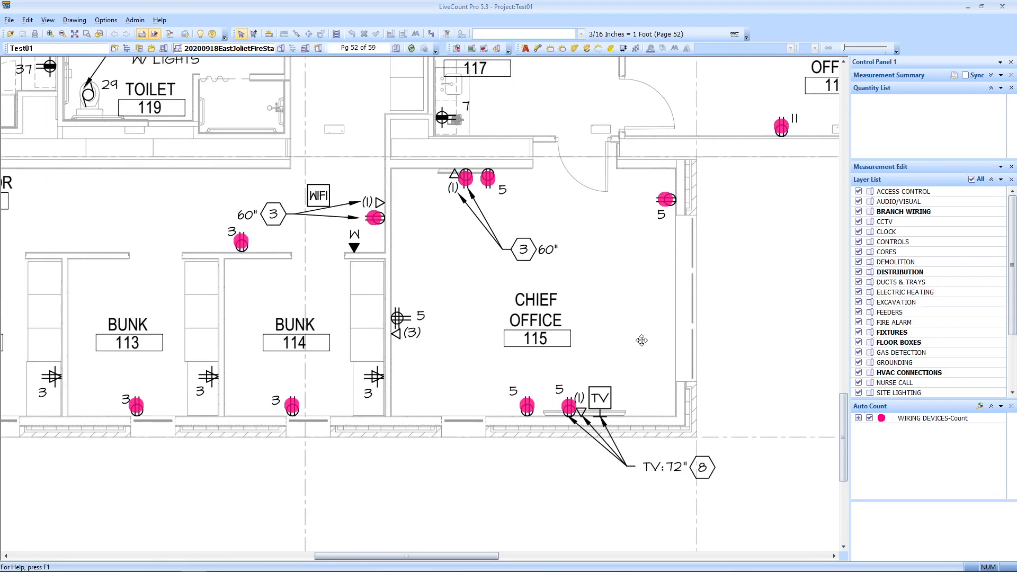
left_click(458, 50)
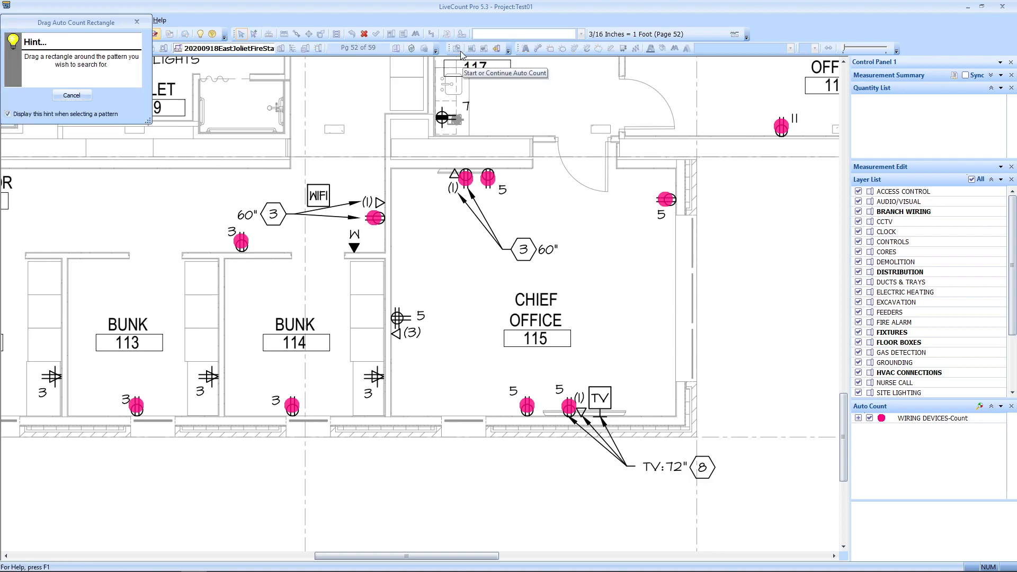
Step: Outline the outlet symbol as the search pattern and set its trace to WIRING DEVICES-Count
scroll(350, 331, "up", 6)
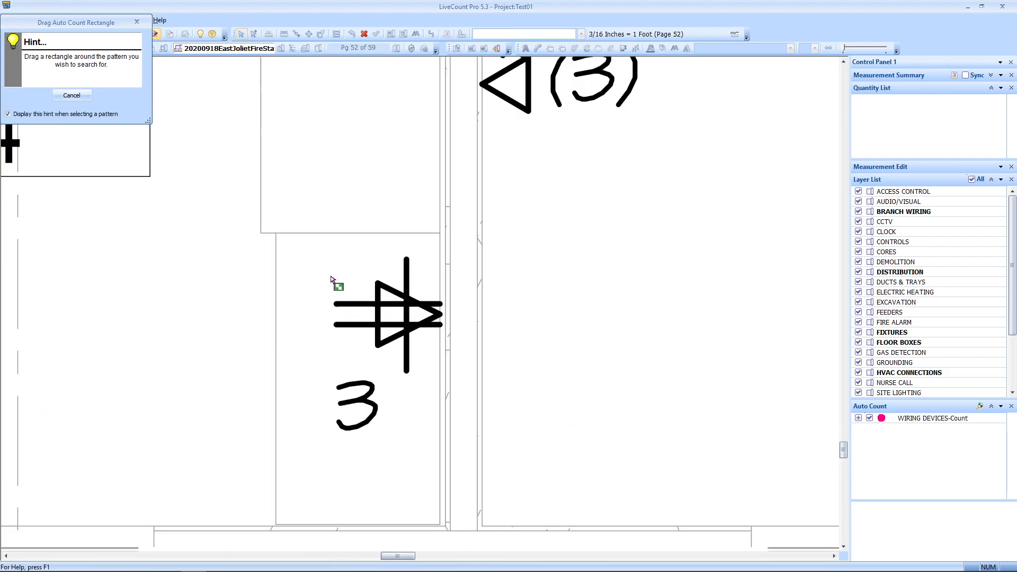
left_click_drag(326, 256, 445, 374)
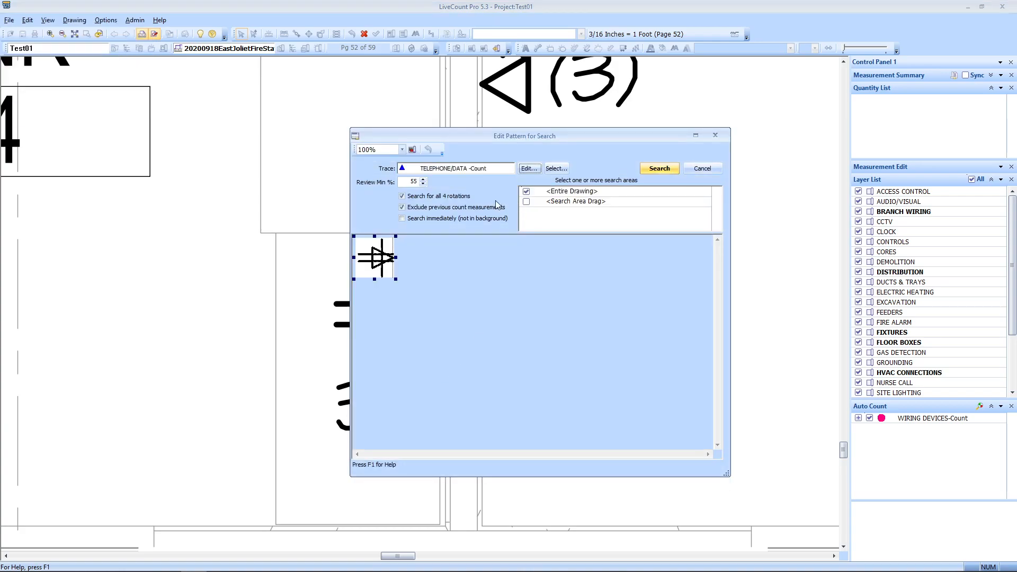
left_click(402, 207)
left_click(534, 169)
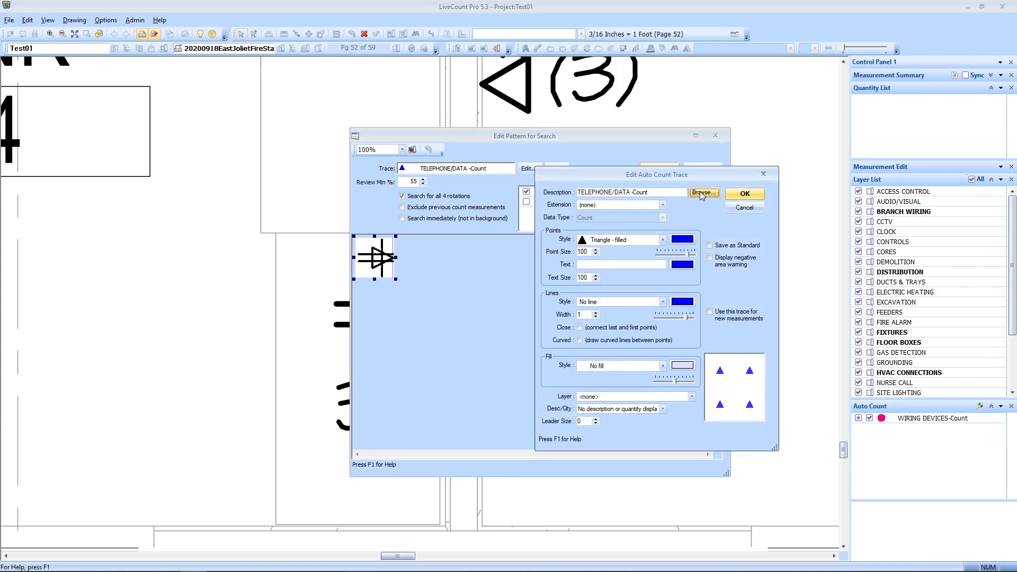
left_click(704, 193)
scroll(799, 285, "down", 3)
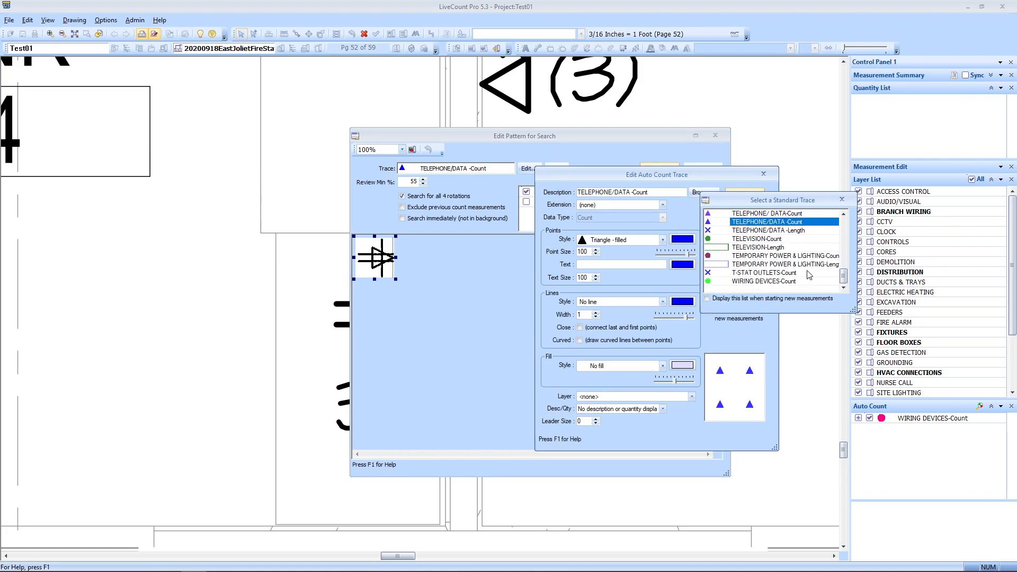
left_click(761, 281)
double_click(759, 284)
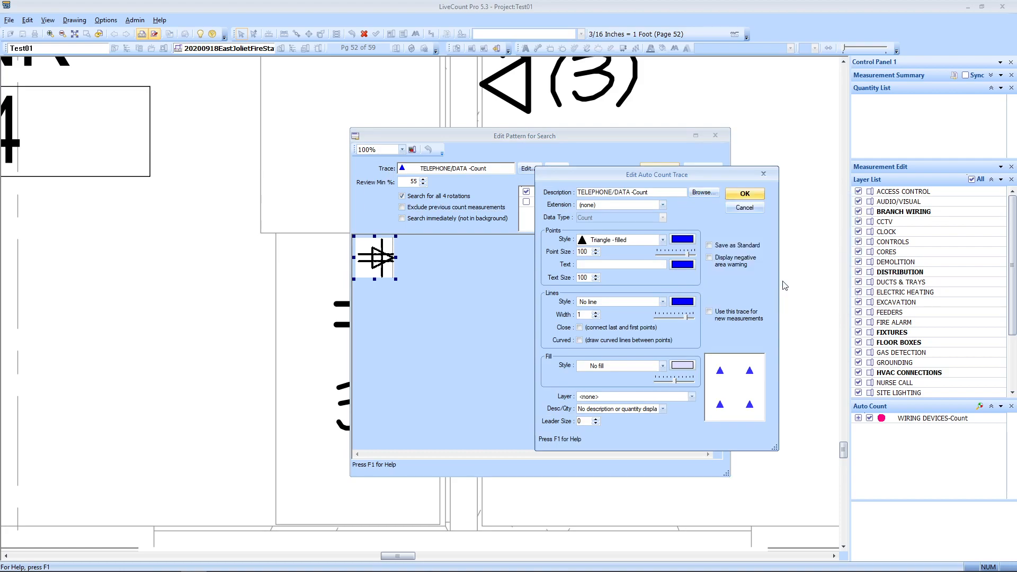
Step: Make the trace's point markers dark green filled circles and accept the settings
left_click(678, 238)
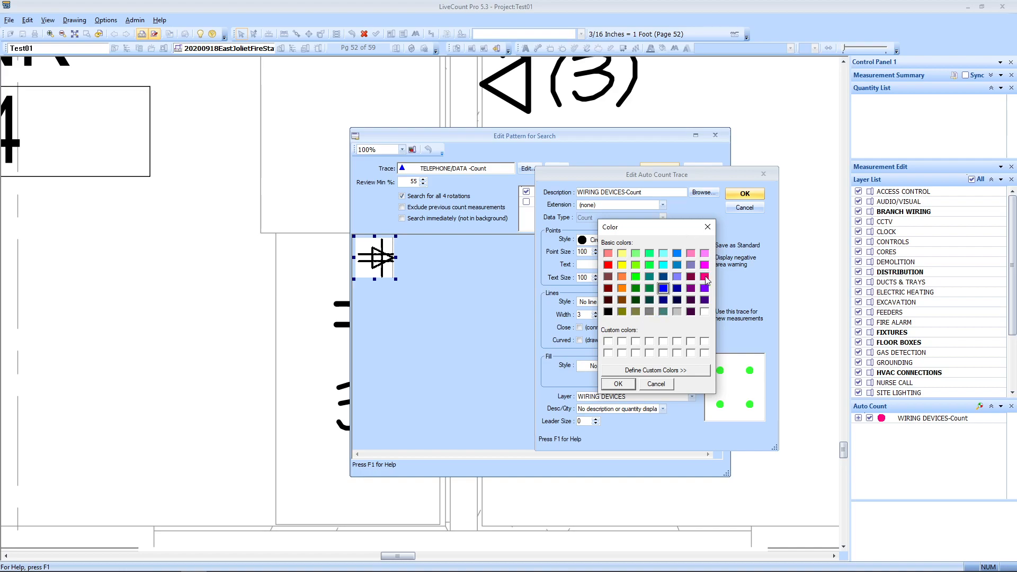
left_click(636, 264)
left_click(615, 385)
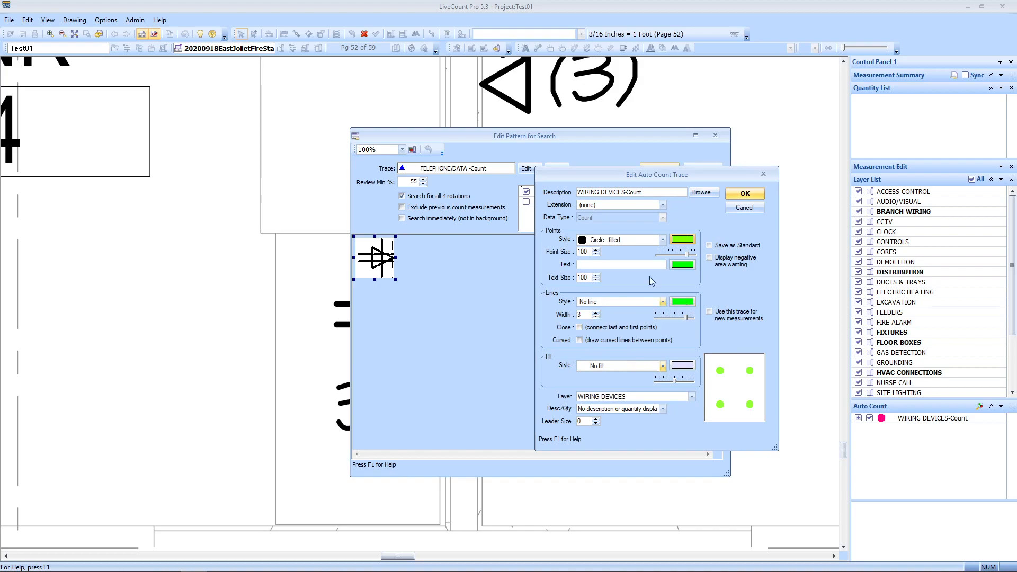
left_click(683, 239)
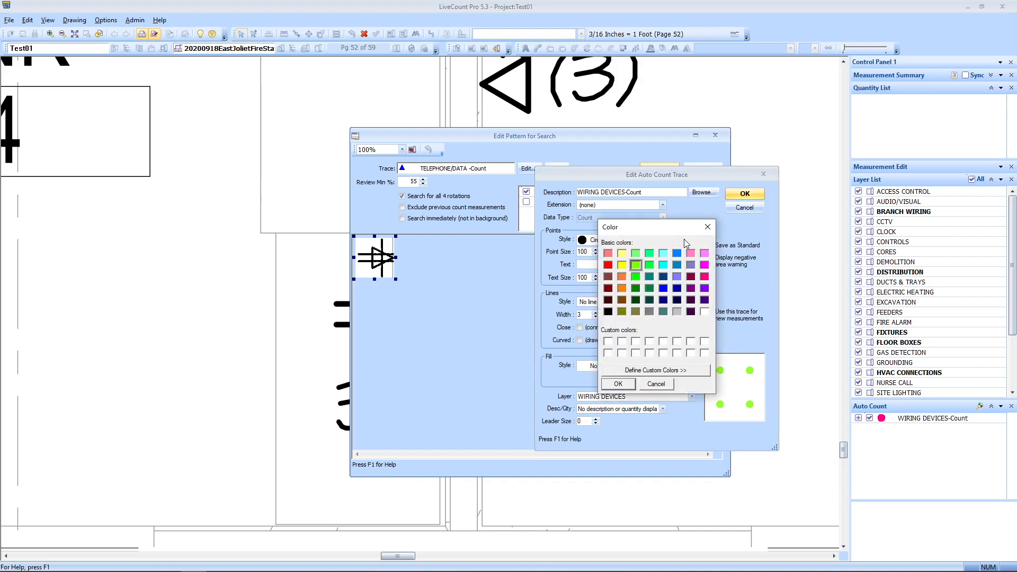
left_click(666, 370)
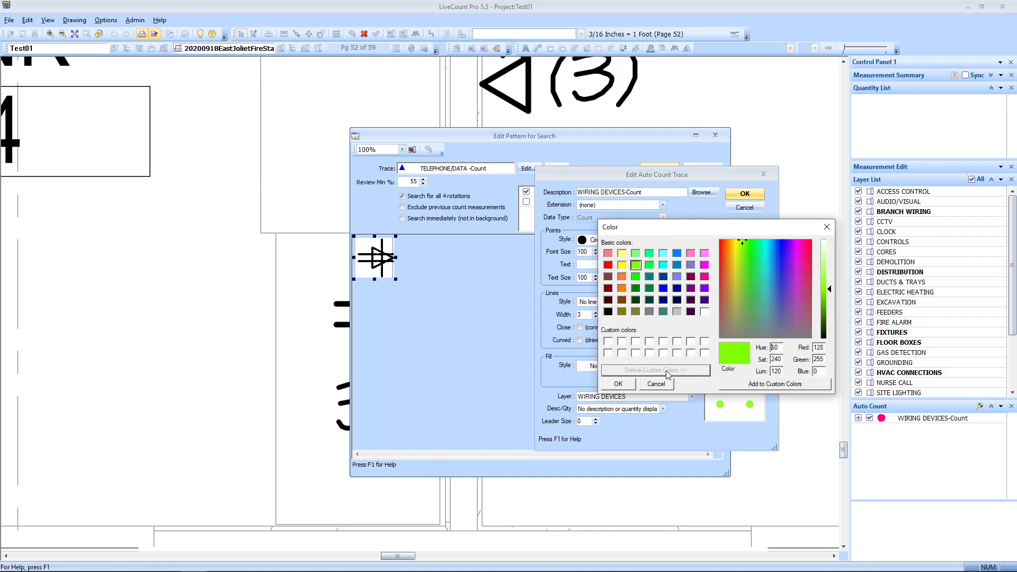
left_click(830, 296)
left_click_drag(831, 300, 830, 309)
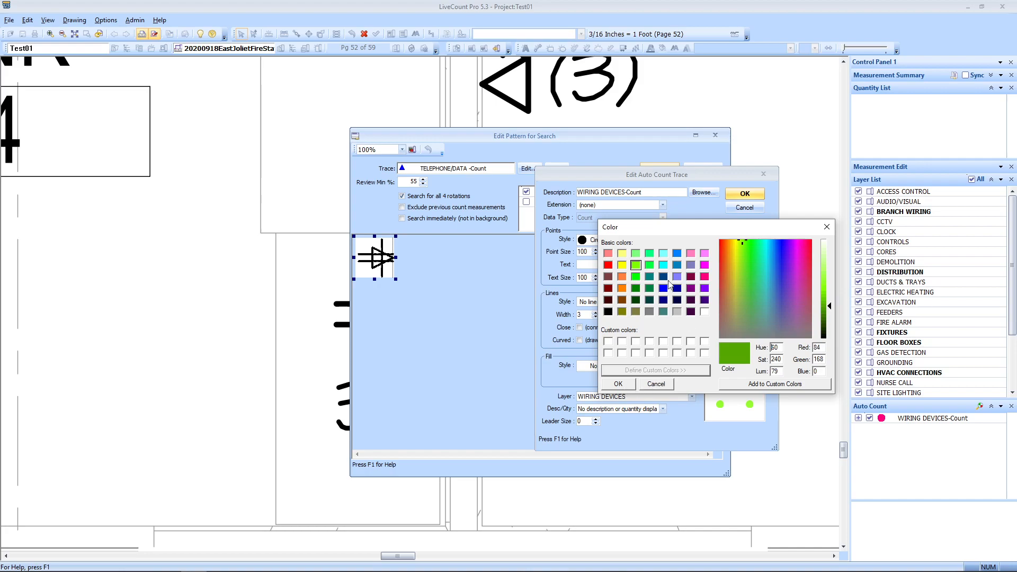
left_click(618, 384)
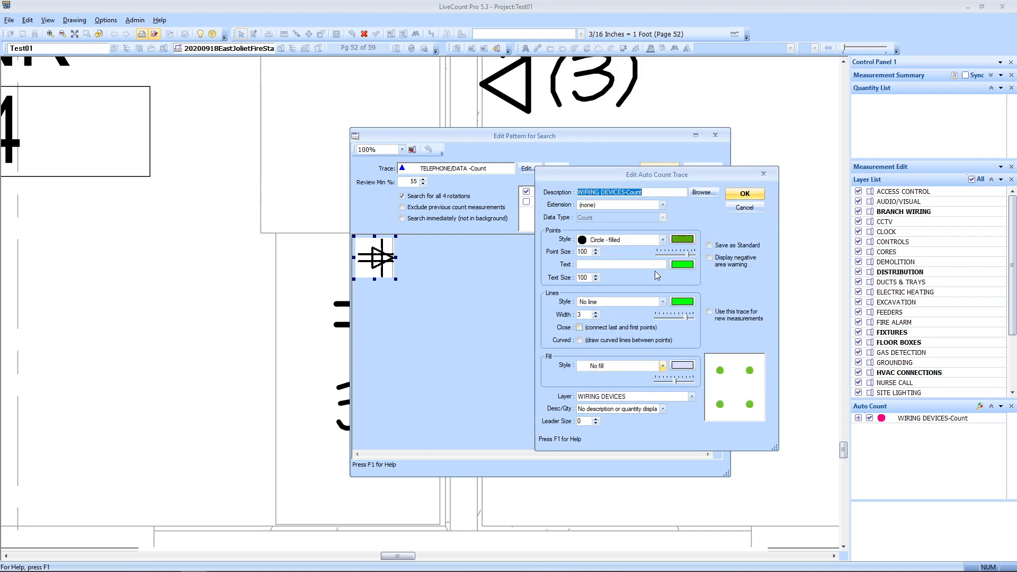
left_click(745, 207)
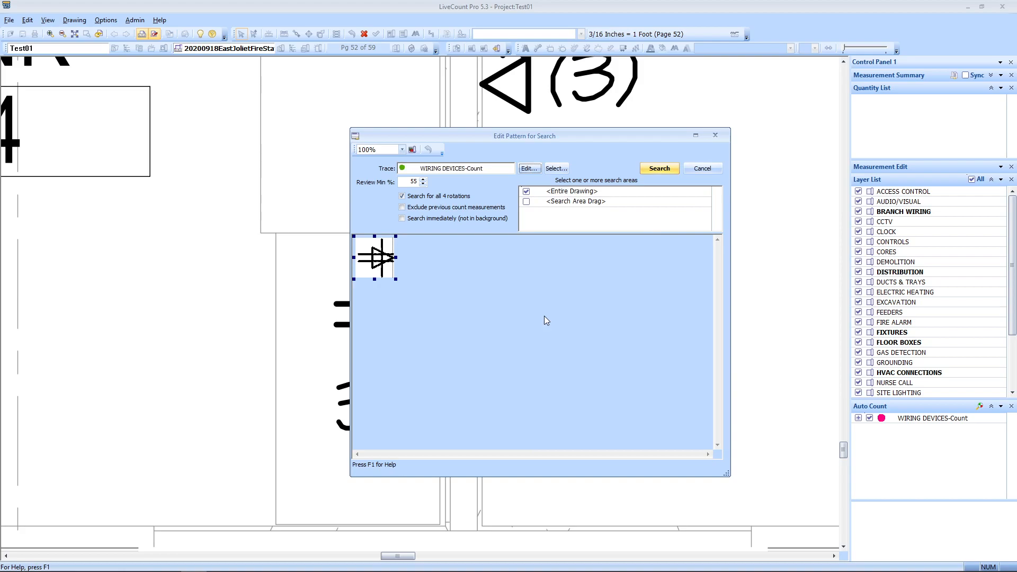
Step: Search the entire drawing for the receptacle symbol as a green WIRING DEVICES-Count auto count
left_click(656, 170)
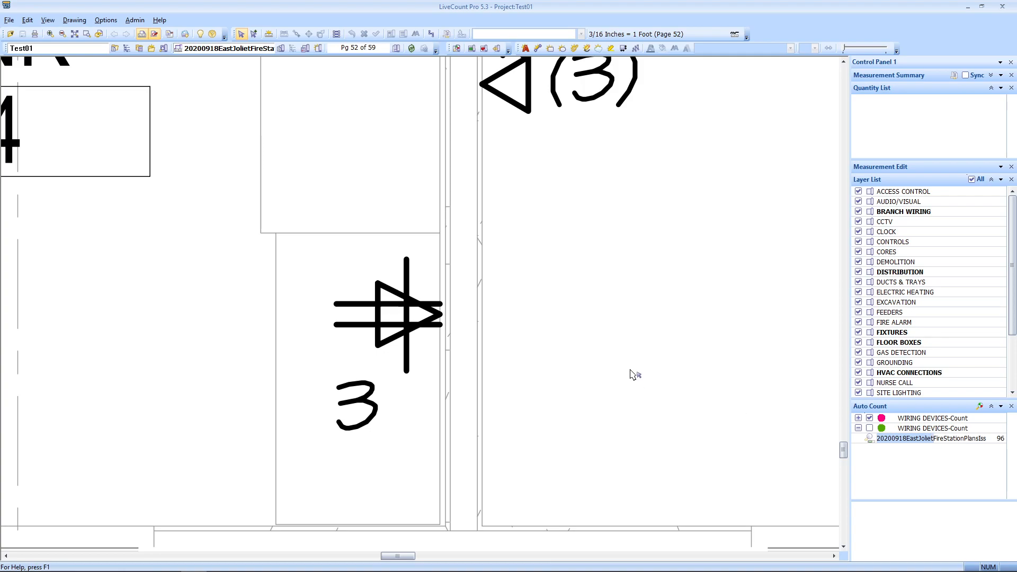
scroll(629, 375, "down", 2)
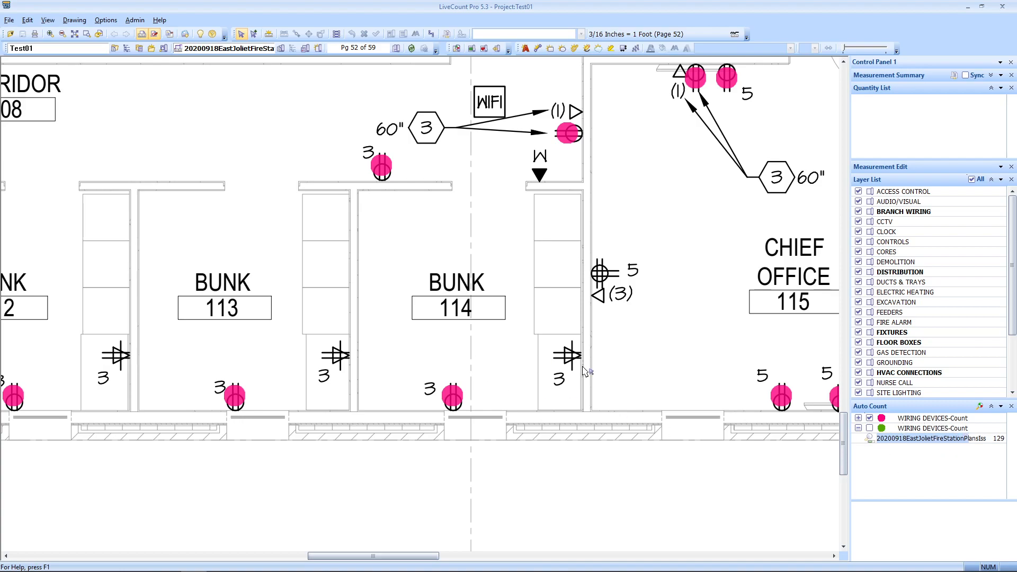
left_click(390, 49)
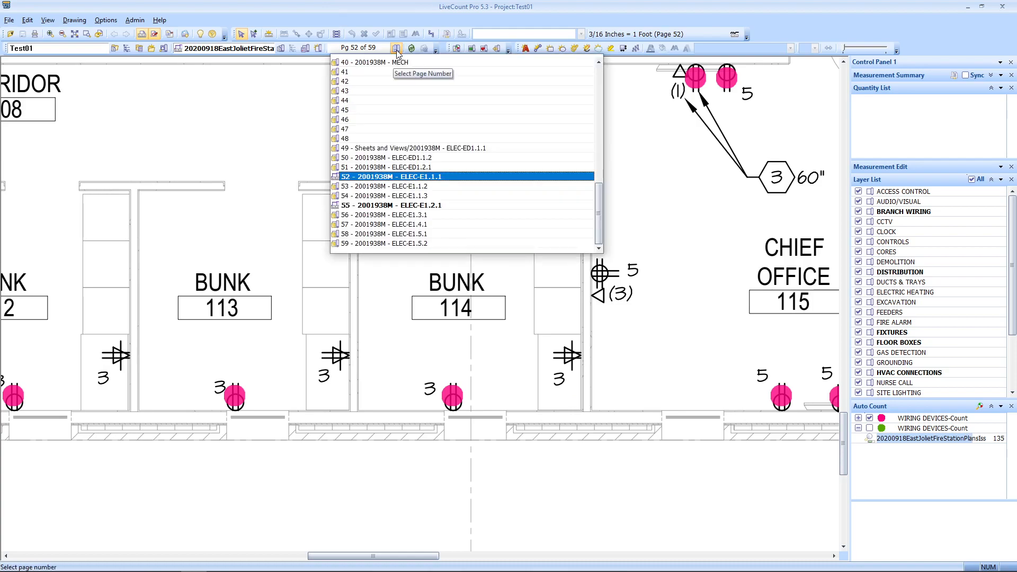
Step: Go to page 54 and centre the CU-1 and CU-2 condensing units in view
left_click(443, 195)
scroll(521, 410, "down", 3)
mouse_move(630, 426)
left_mouse_down()
mouse_move(249, 214)
mouse_move(26, 66)
left_mouse_up()
mouse_move(826, 543)
left_mouse_down()
mouse_move(440, 352)
mouse_move(296, 124)
left_mouse_up()
left_click_drag(464, 349, 674, 294)
left_click_drag(106, 392, 427, 344)
scroll(426, 344, "up", 3)
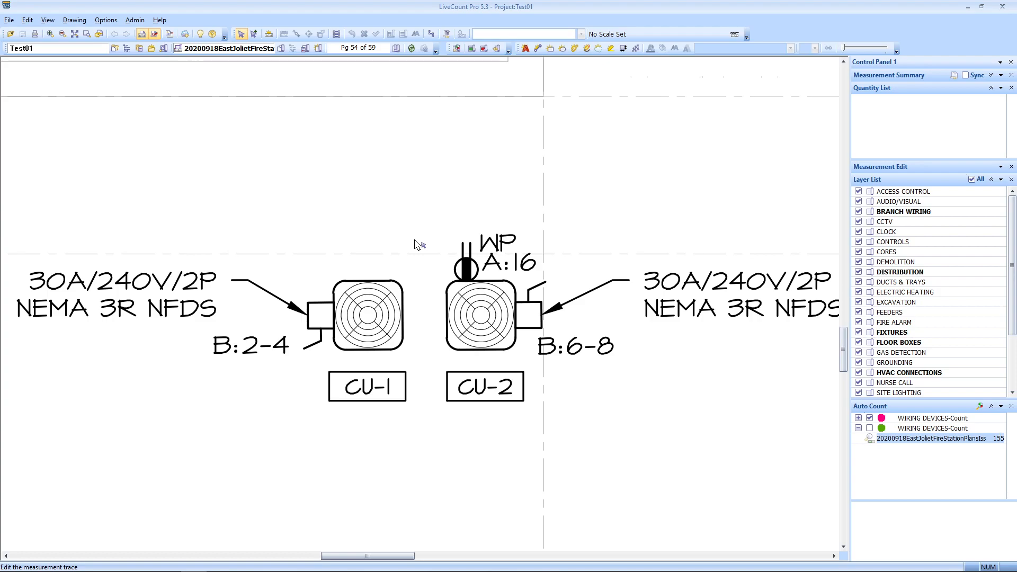
Step: Review the auto-count matches, include the extra receptacle symbols, and save 11 matches
left_click(902, 441)
double_click(903, 439)
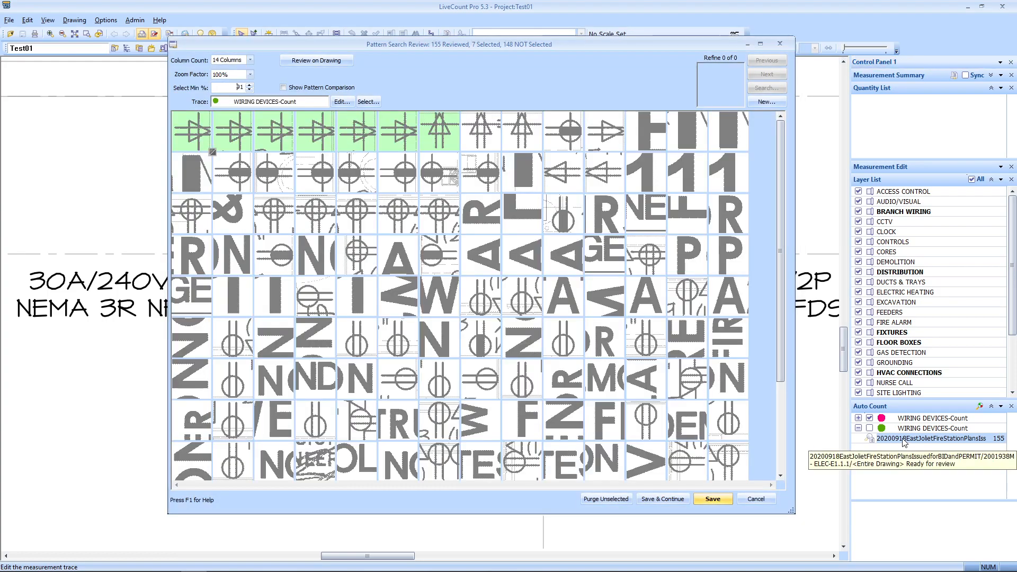
left_click(494, 136)
left_click(539, 140)
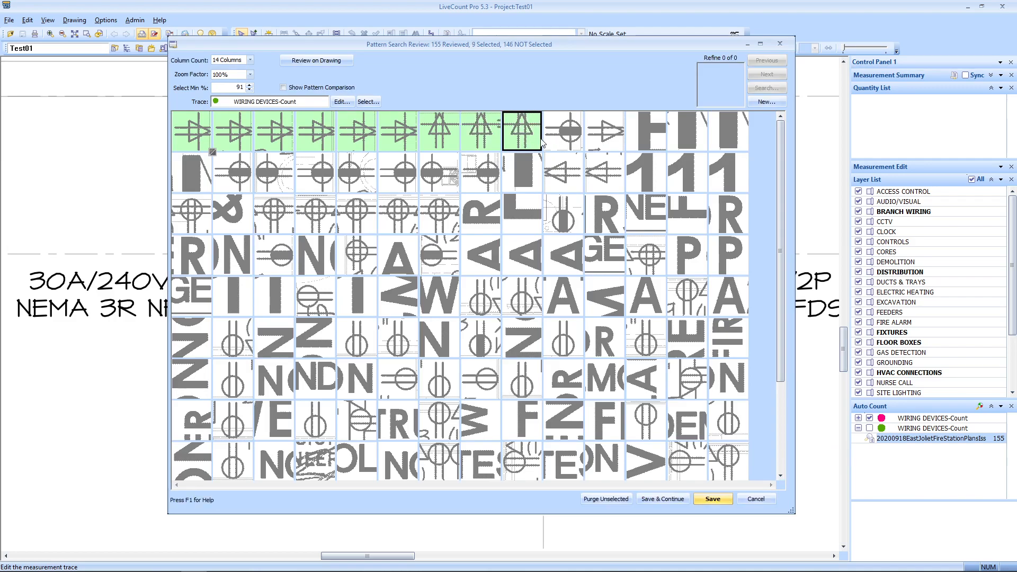
left_click(561, 174)
left_click(595, 175)
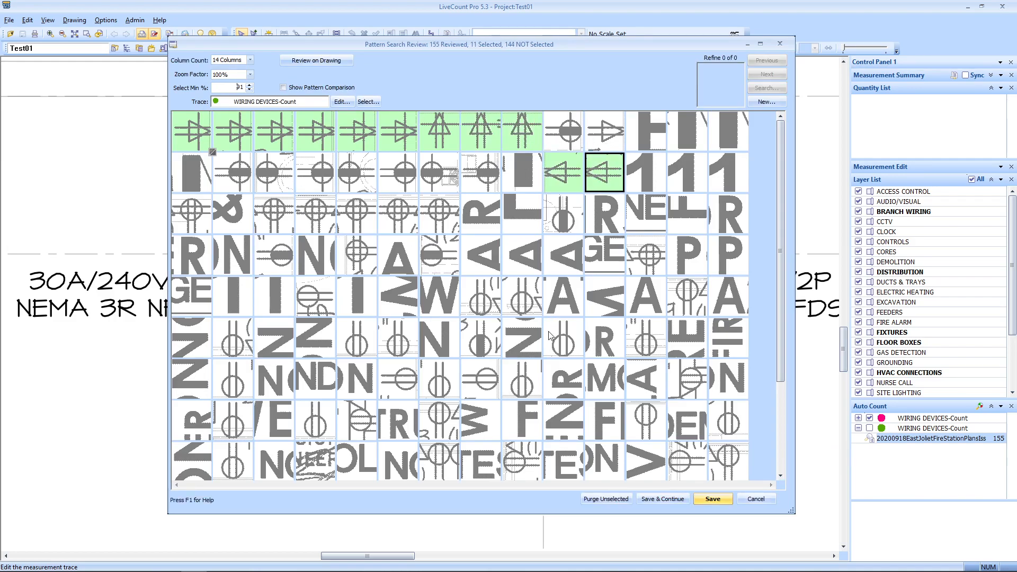
scroll(553, 333, "down", 3)
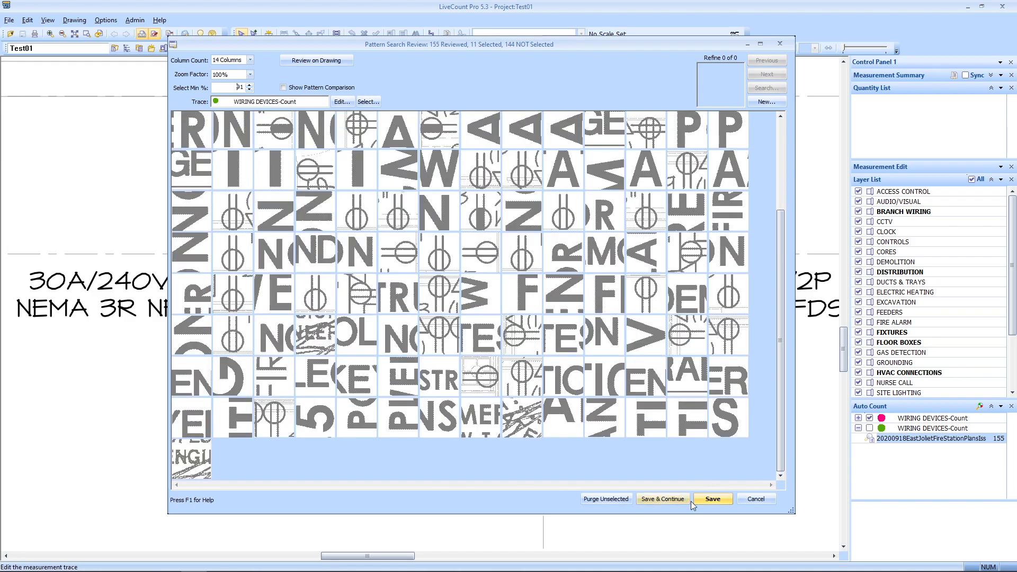
left_click(713, 499)
Step: Show only the green WIRING DEVICES-Count markers and return to the page 52 power plan
left_click(869, 418)
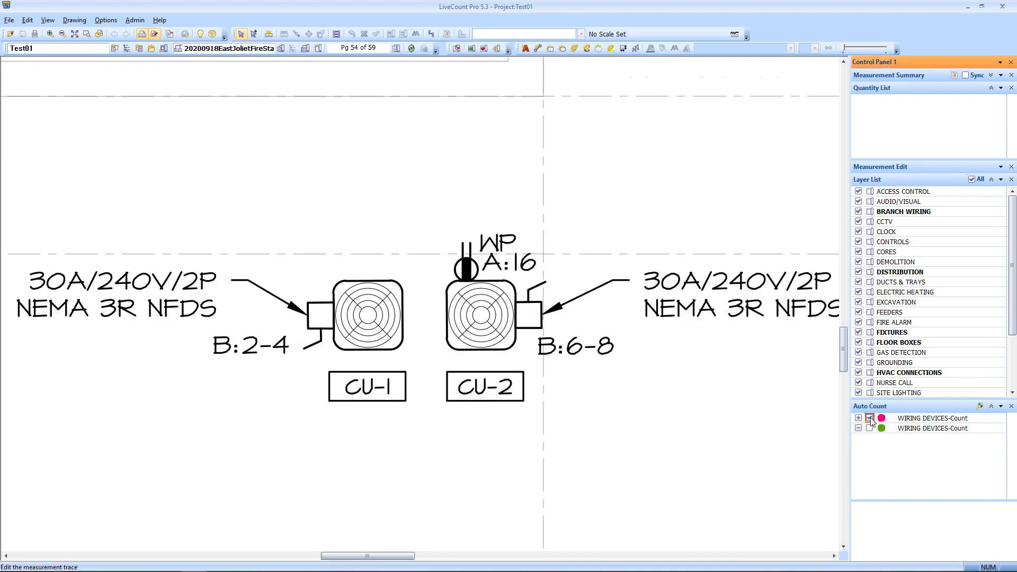
left_click(870, 429)
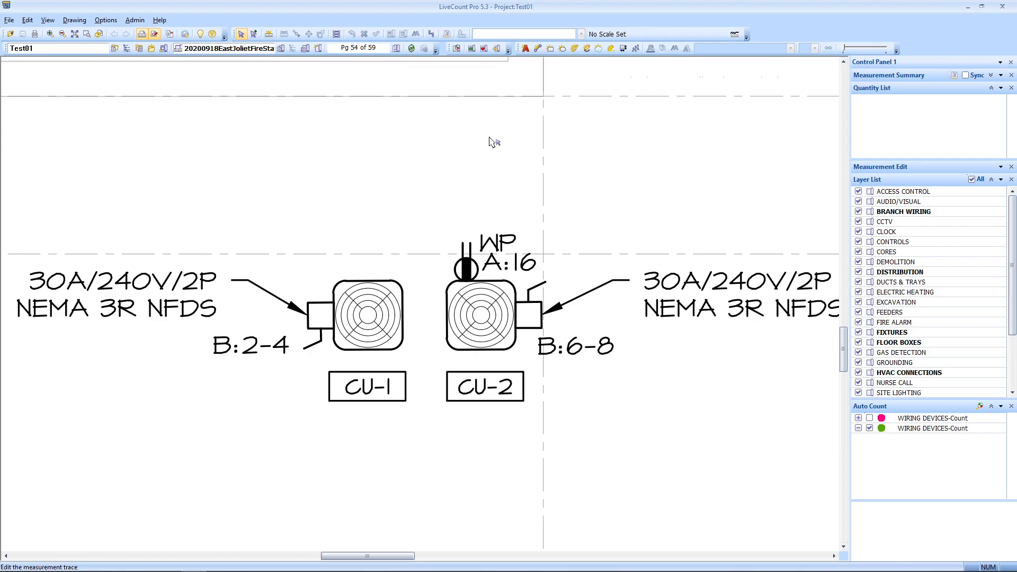
left_click(388, 47)
left_click(431, 178)
scroll(583, 362, "down", 3)
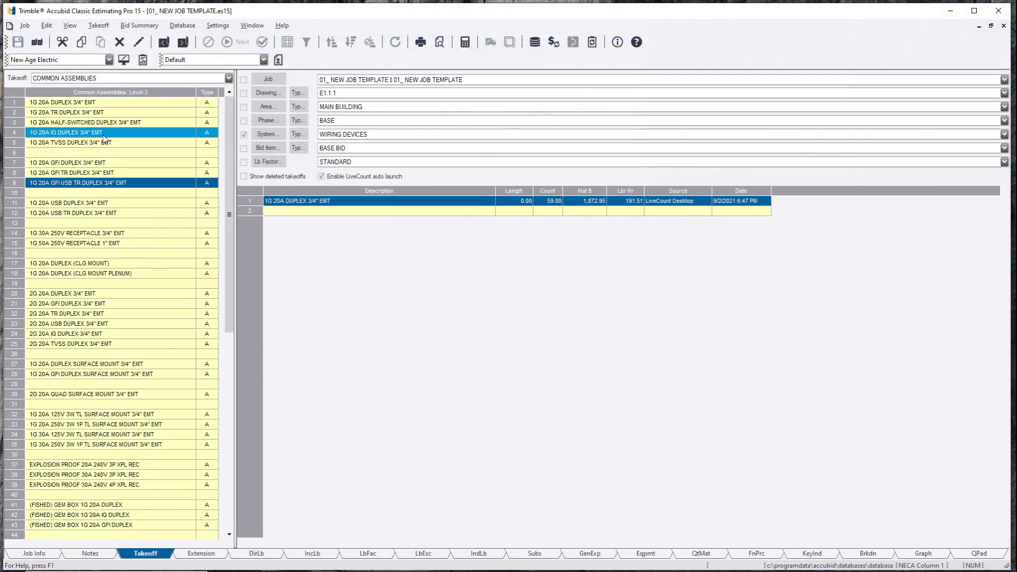
Step: Take off 1G 20A USB DUPLEX 3/4" EMT using the 11 green receptacle markers
double_click(110, 204)
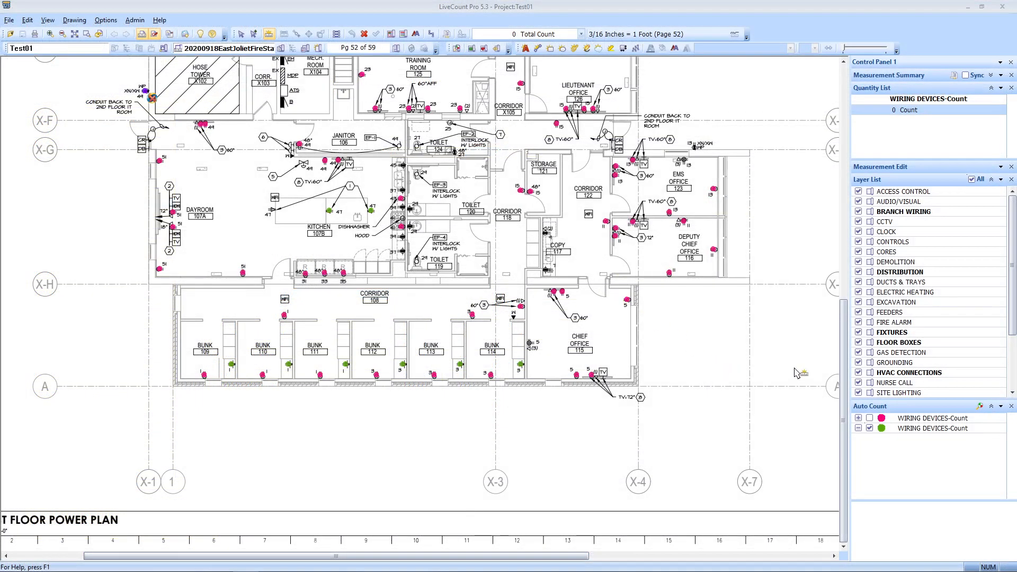
left_click(242, 35)
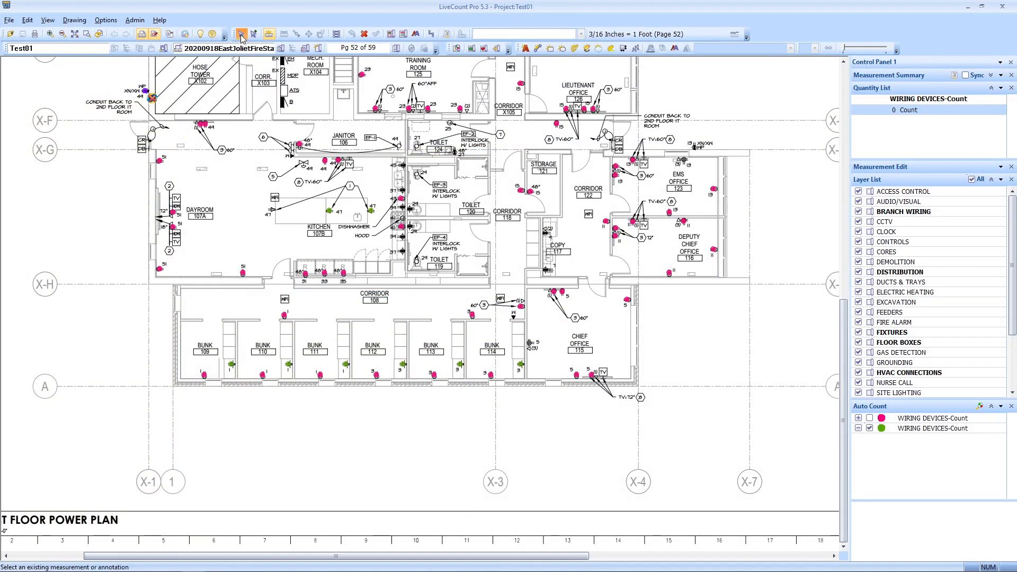
left_click(520, 365)
left_click(376, 34)
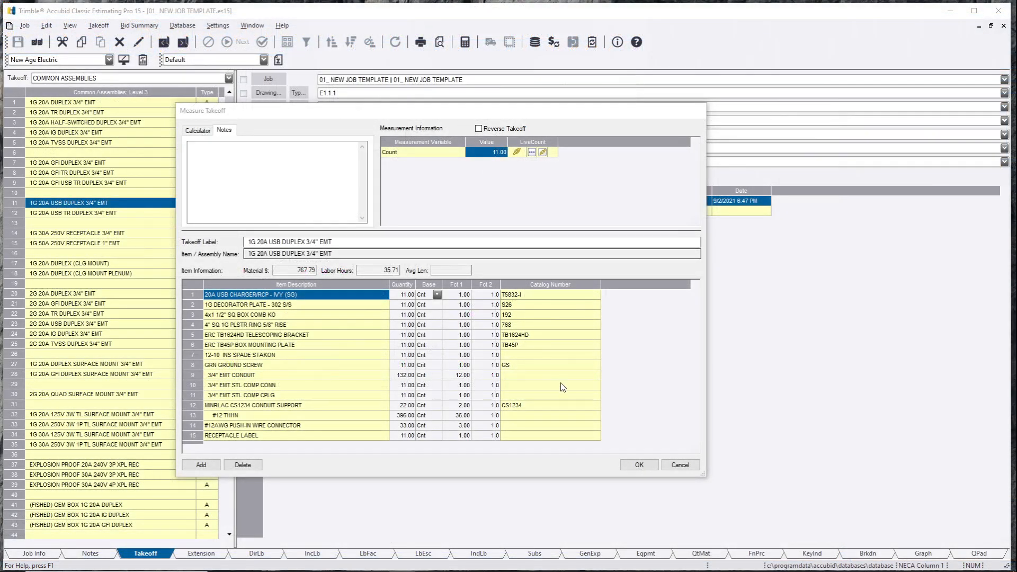
left_click(638, 466)
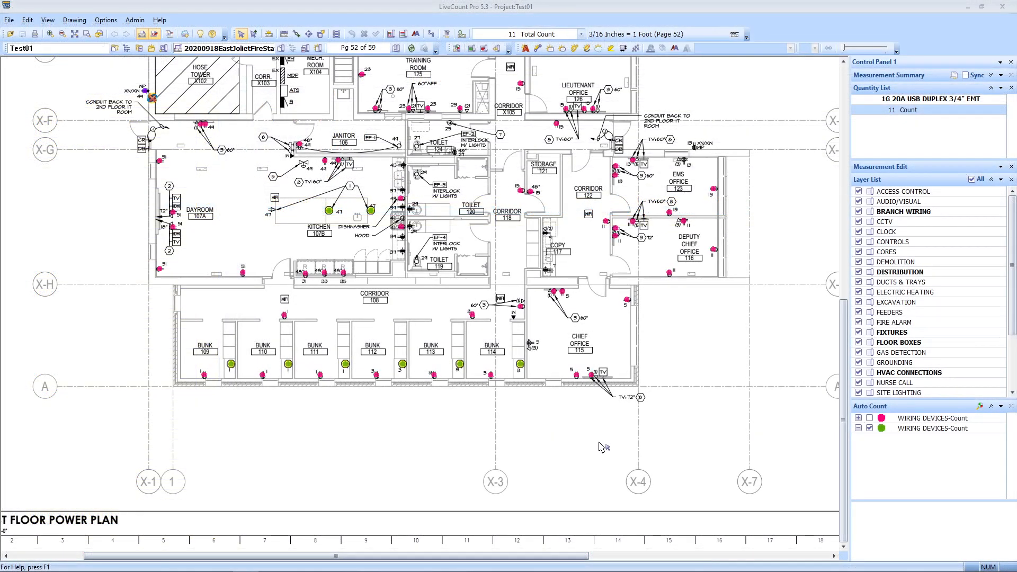
scroll(597, 436, "up", 3)
scroll(592, 246, "up", 1)
scroll(592, 246, "up", 1)
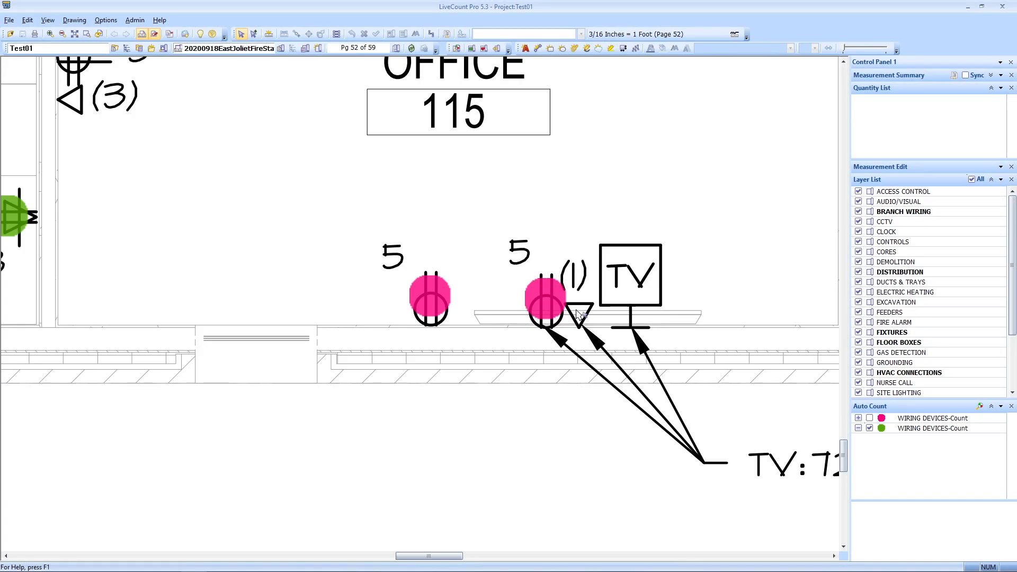
scroll(578, 315, "down", 1)
left_click_drag(472, 230, 523, 328)
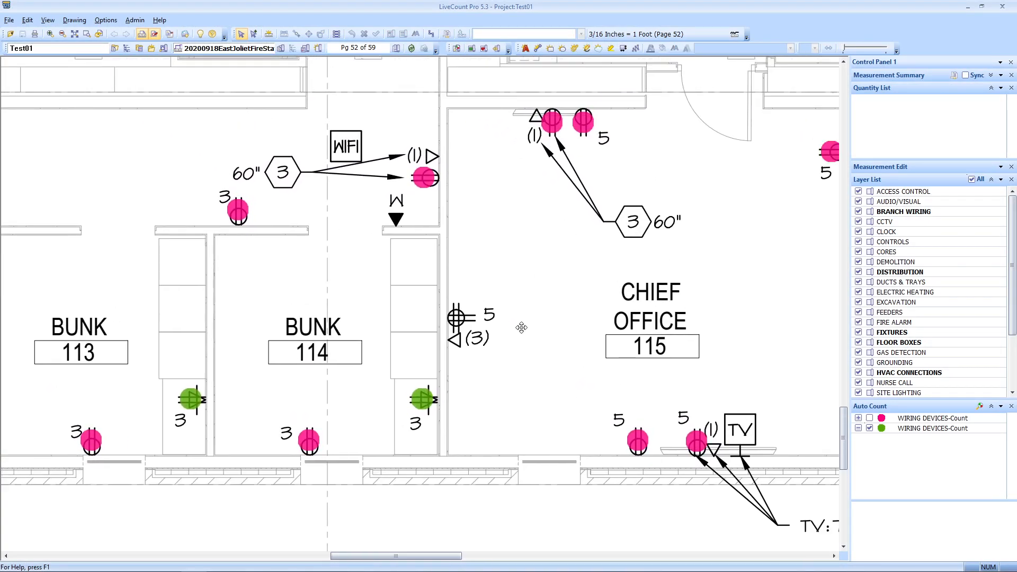
scroll(579, 389, "up", 1)
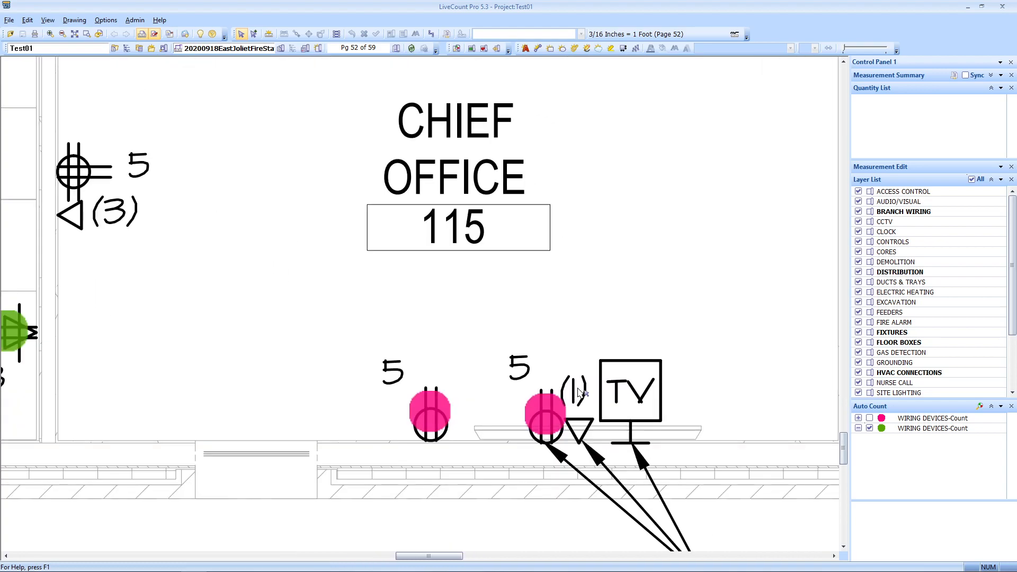
left_click_drag(129, 210, 400, 378)
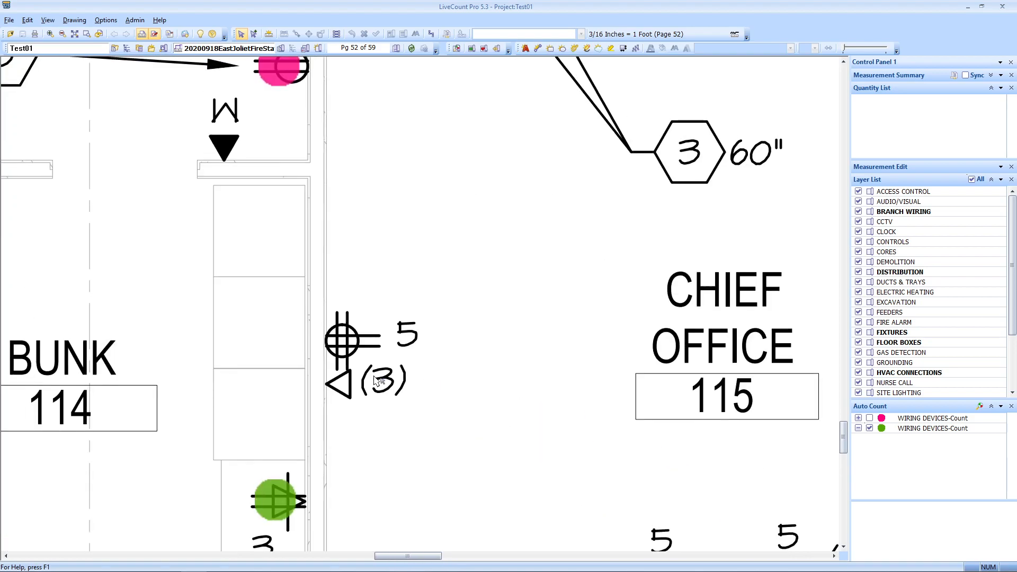
scroll(364, 381, "up", 1)
scroll(389, 395, "down", 2)
left_click_drag(461, 282, 391, 460)
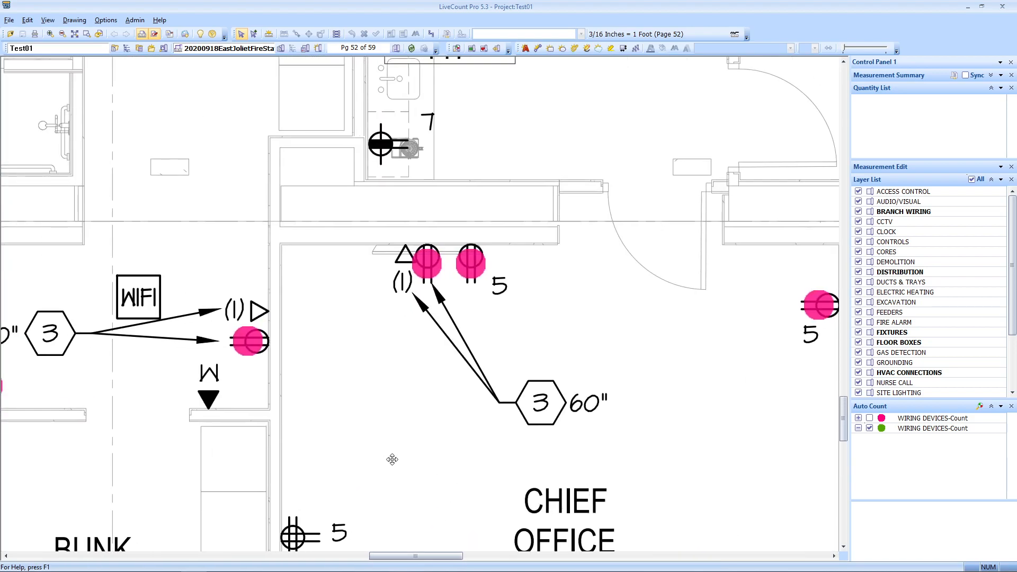
scroll(392, 266, "down", 2)
left_click_drag(328, 307, 548, 485)
left_click_drag(638, 201, 460, 311)
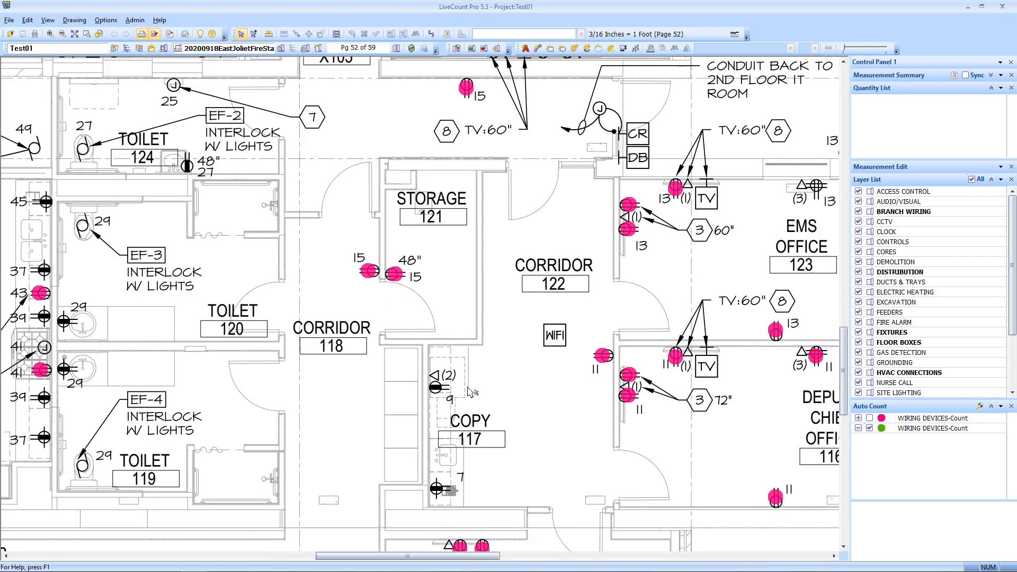
scroll(455, 345, "up", 2)
scroll(435, 370, "down", 2)
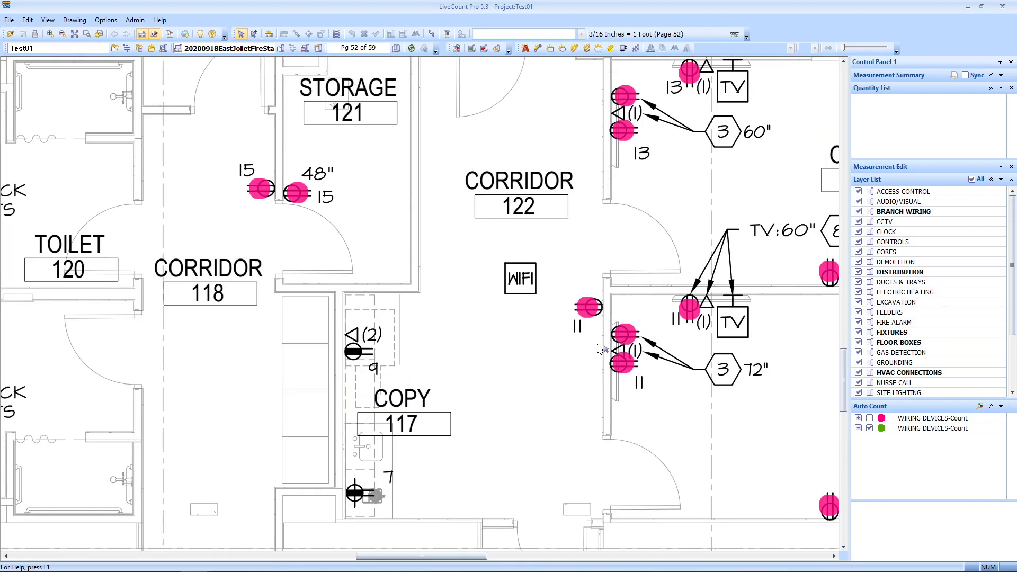
left_click_drag(625, 374, 416, 385)
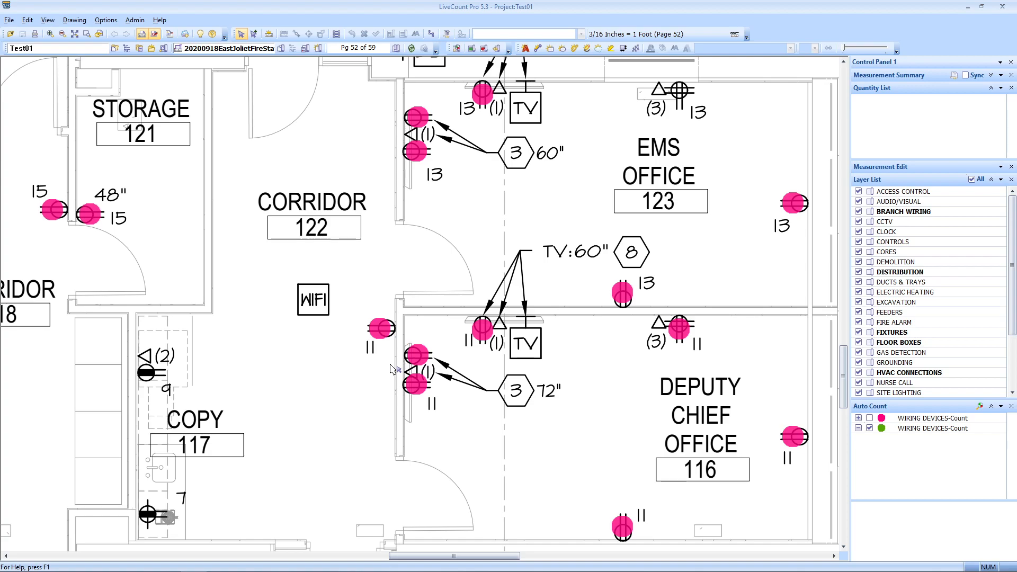
left_click_drag(486, 234, 375, 298)
scroll(375, 297, "down", 1)
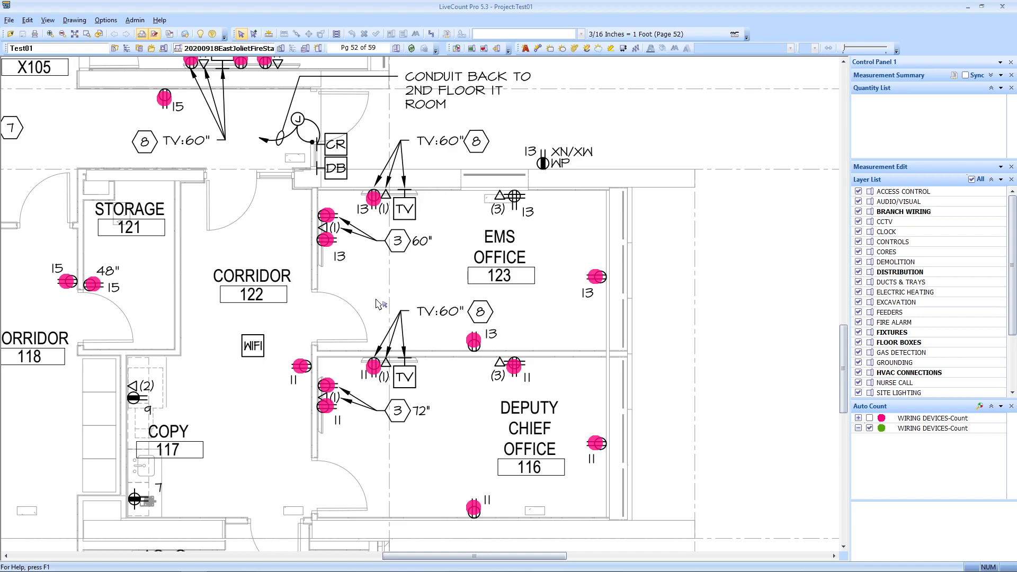
scroll(471, 291, "up", 2)
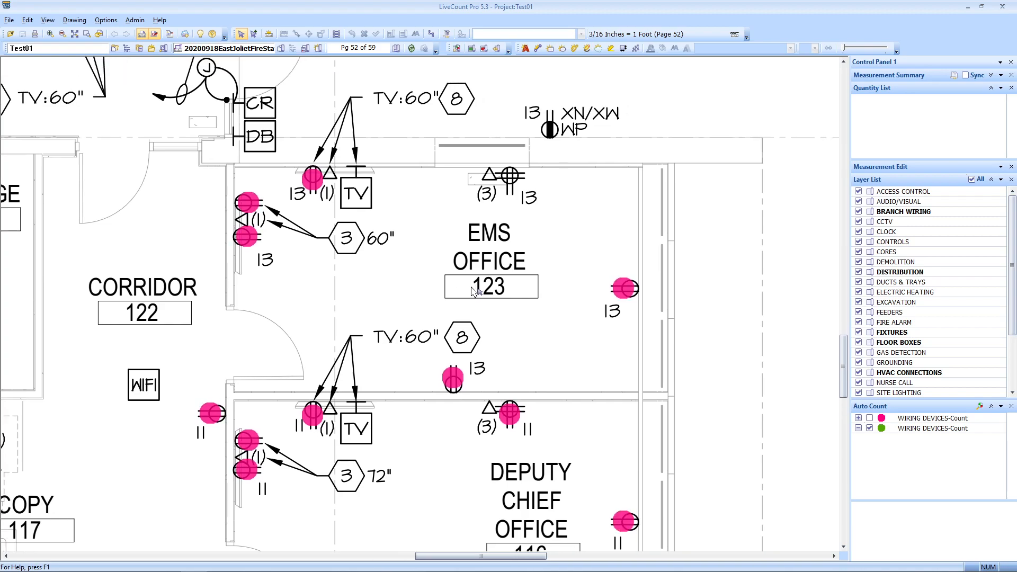
Step: Start a new auto count and outline the triangle (3) telephone/data symbol in Station Office 127
left_click(457, 49)
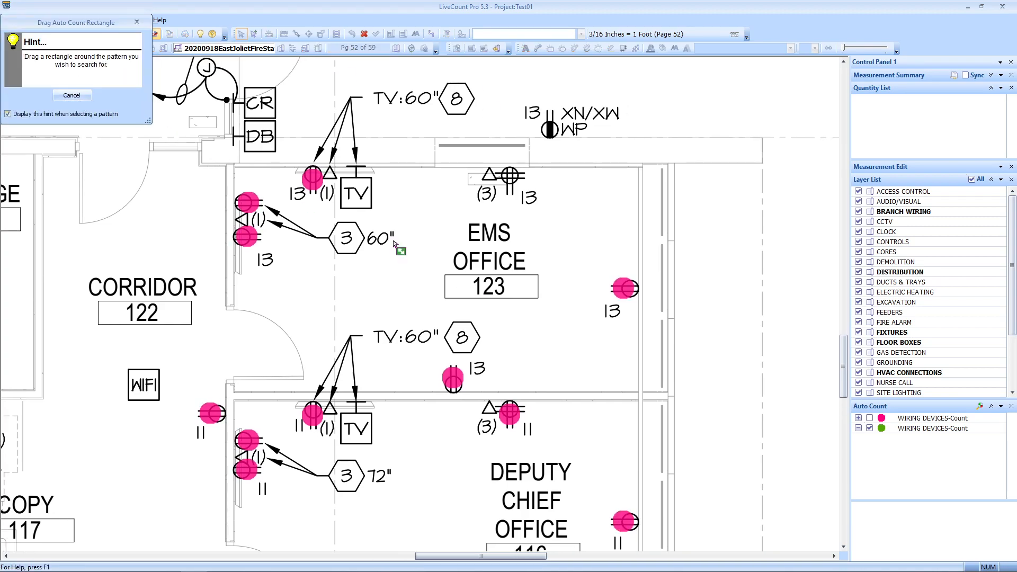
scroll(483, 186, "up", 3)
left_click_drag(498, 197, 468, 232)
scroll(471, 228, "up", 1)
scroll(497, 231, "down", 3)
left_click_drag(382, 272, 520, 523)
scroll(493, 296, "down", 3)
left_click_drag(496, 287, 624, 519)
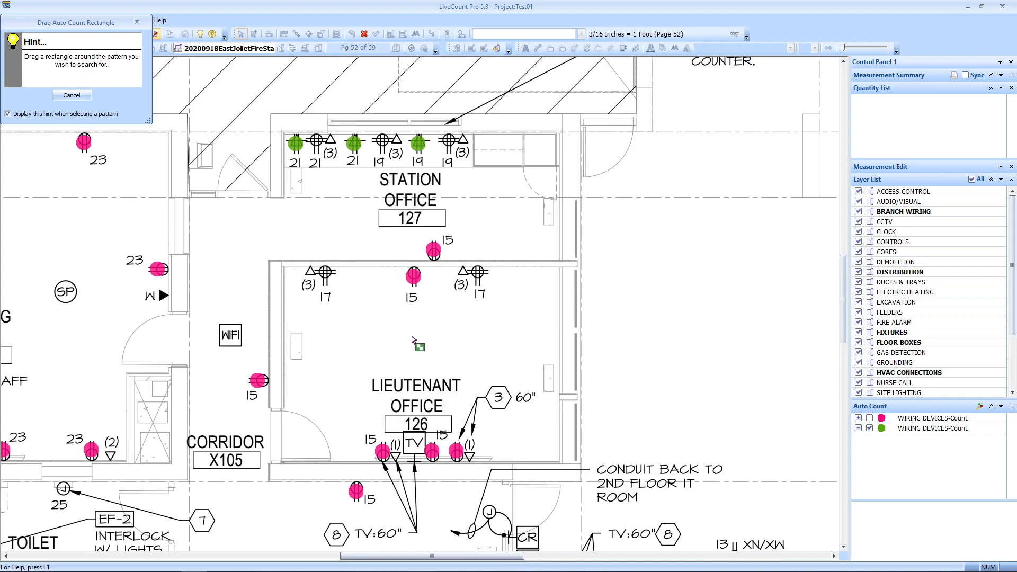
mouse_move(606, 428)
left_mouse_down()
mouse_move(393, 260)
mouse_move(323, 173)
mouse_move(452, 241)
mouse_move(549, 355)
mouse_move(548, 380)
left_mouse_up()
scroll(447, 98, "up", 7)
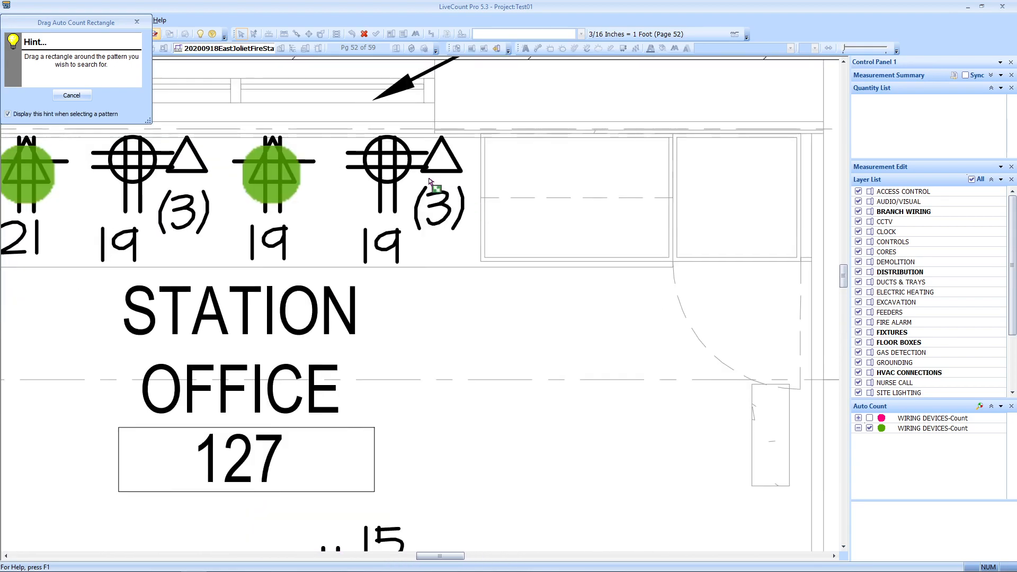
left_click_drag(405, 113, 486, 255)
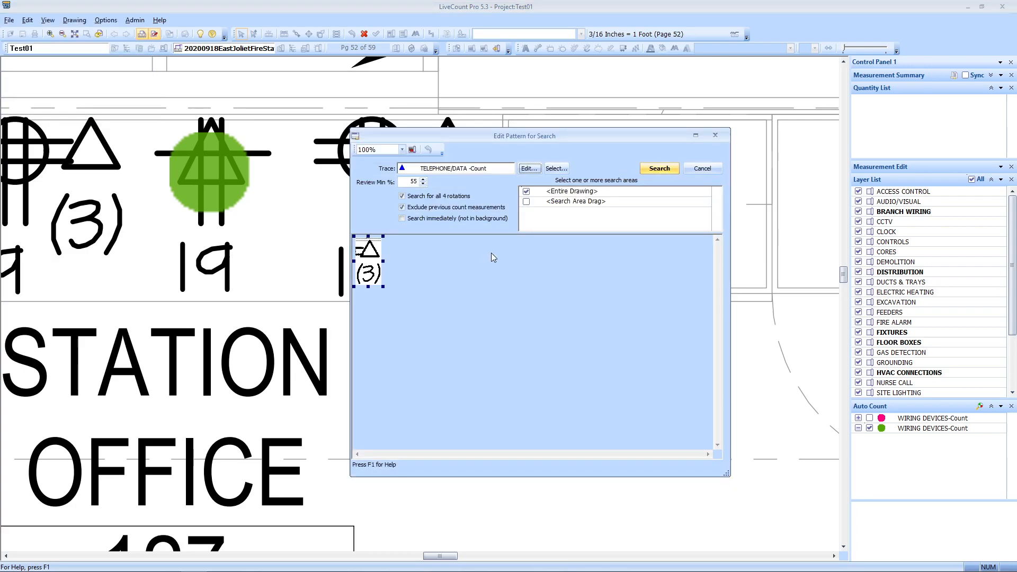
Step: Search the whole drawing for the telephone/data pattern, including symbols already counted
left_click(402, 208)
left_click(660, 169)
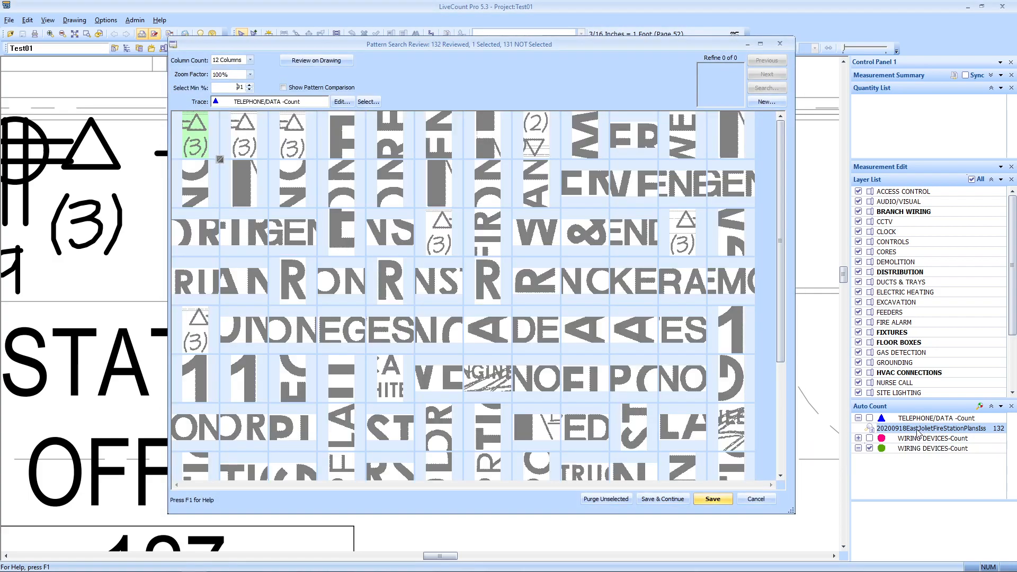
Step: Accept six triangle (3) matches out of the 132 results and save them as counts
left_click(262, 150)
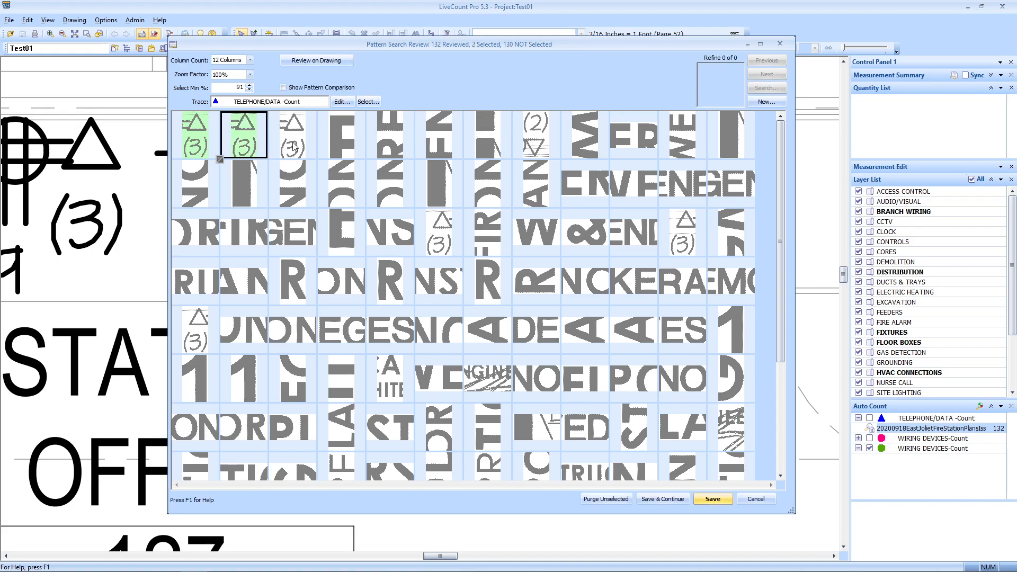
left_click(292, 148)
left_click(180, 316)
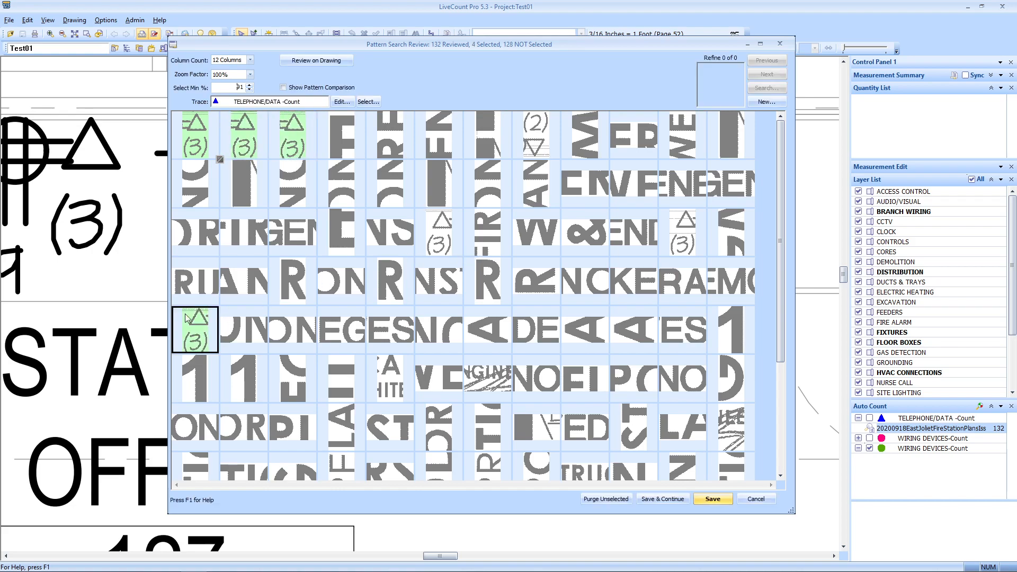
left_click(440, 235)
left_click(663, 252)
scroll(657, 256, "down", 2)
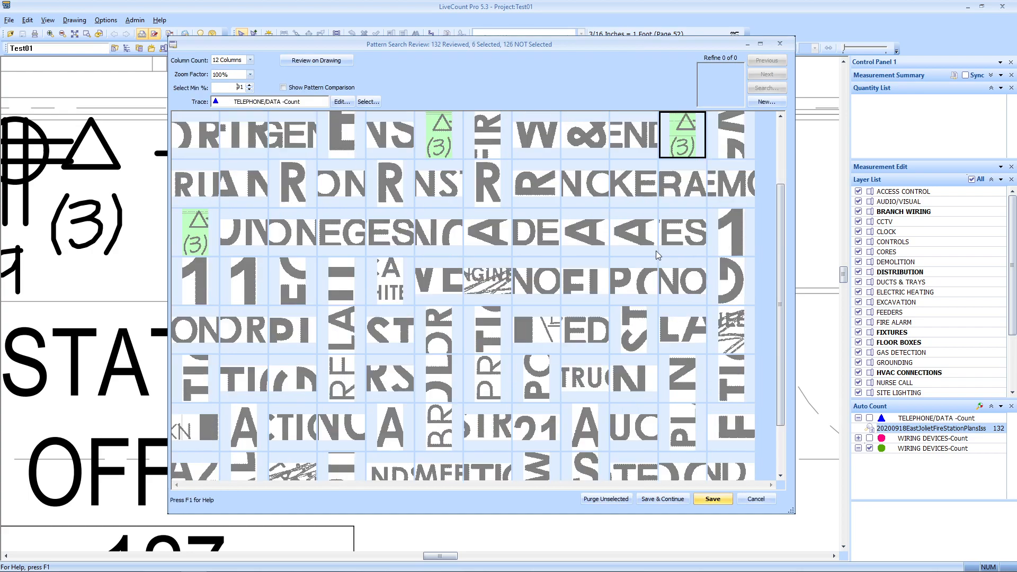
scroll(657, 255, "down", 2)
scroll(651, 263, "up", 4)
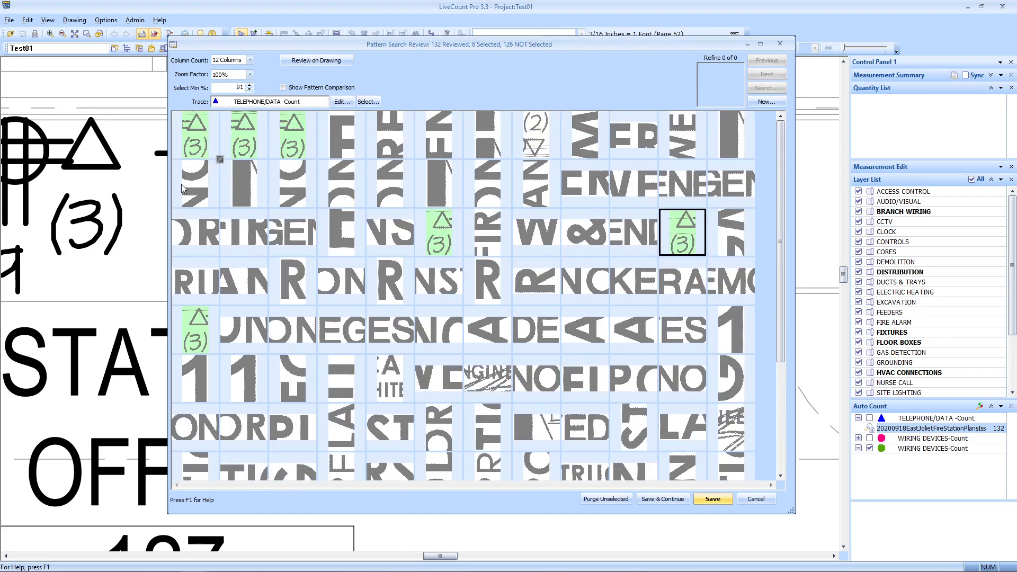
left_click(714, 501)
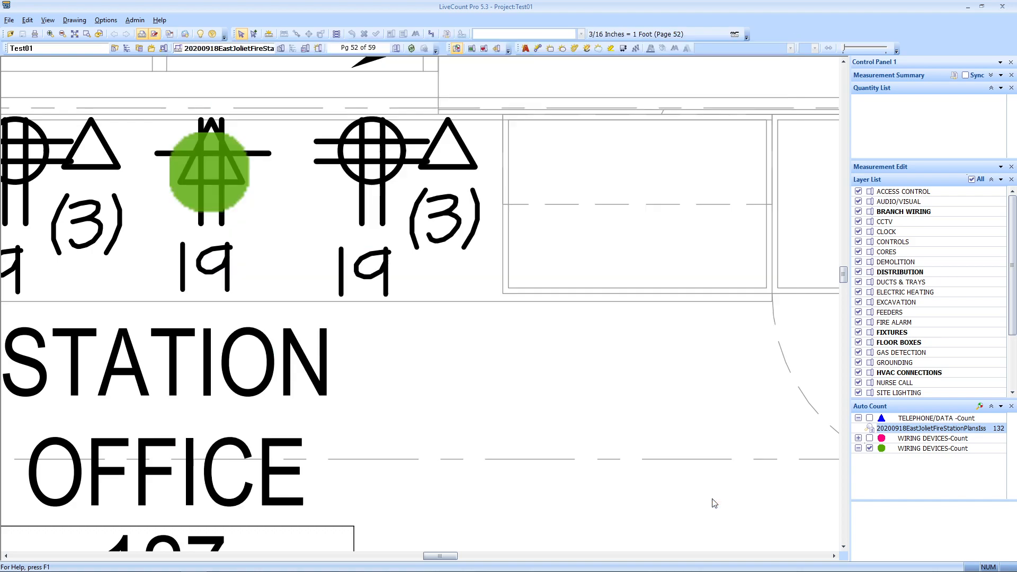
scroll(481, 339, "down", 3)
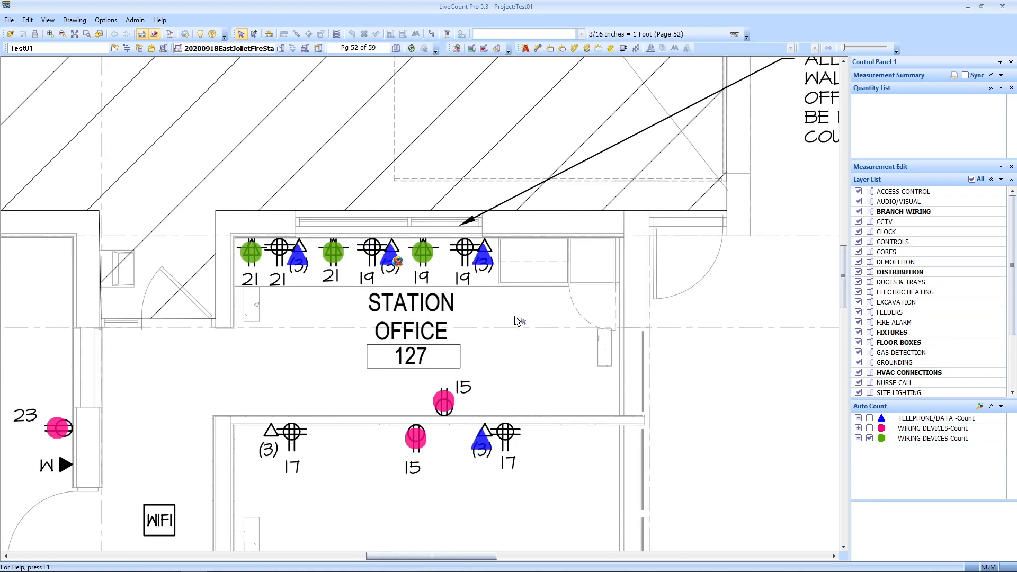
left_click(486, 260)
scroll(548, 305, "down", 3)
scroll(448, 296, "up", 2)
scroll(450, 299, "down", 2)
left_click_drag(603, 365, 518, 111)
scroll(545, 283, "down", 1)
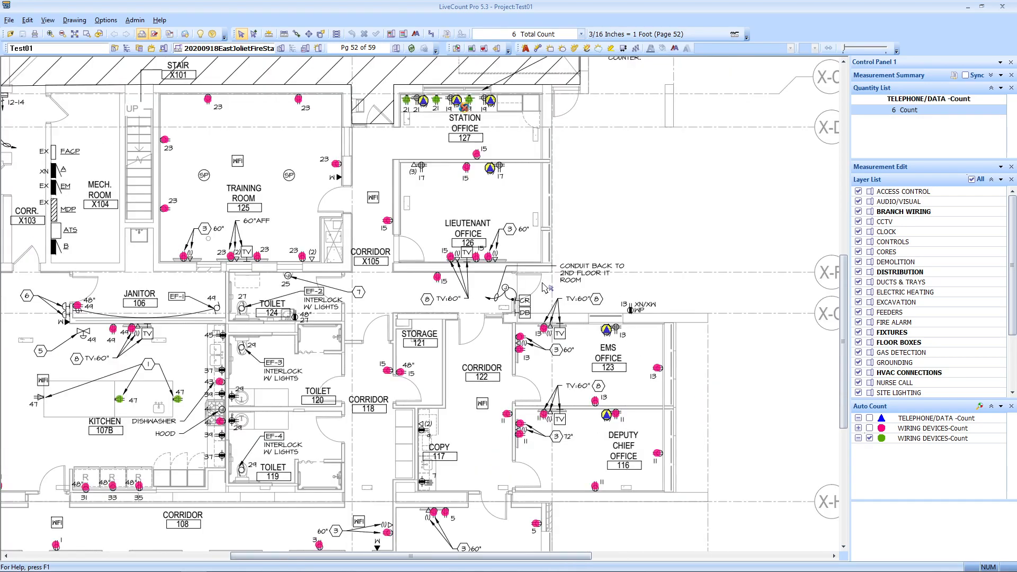
scroll(548, 287, "down", 3)
scroll(548, 287, "up", 5)
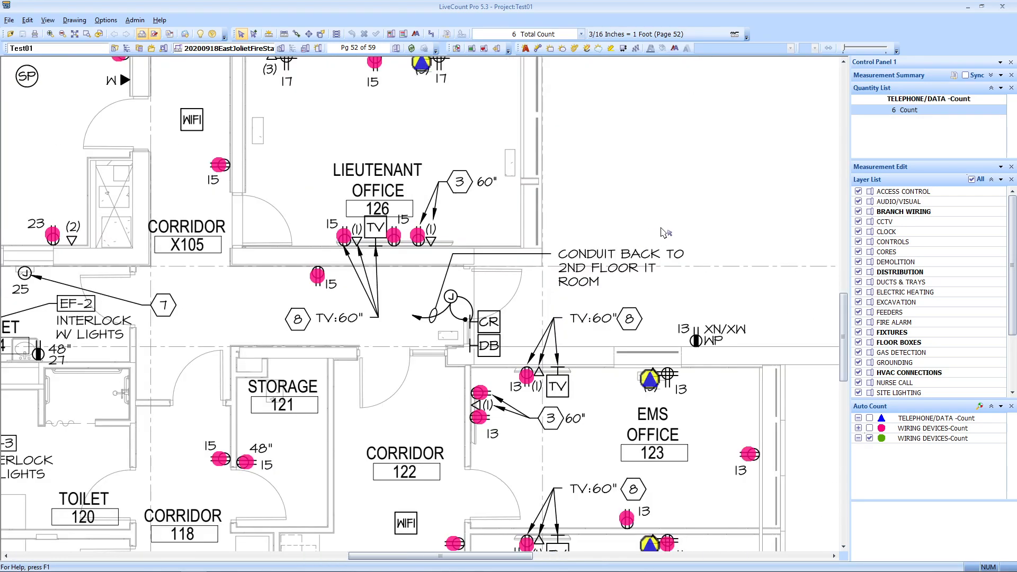
left_click(659, 191)
mouse_move(635, 198)
left_mouse_down()
mouse_move(631, 288)
mouse_move(604, 301)
mouse_move(524, 298)
mouse_move(540, 296)
left_mouse_up()
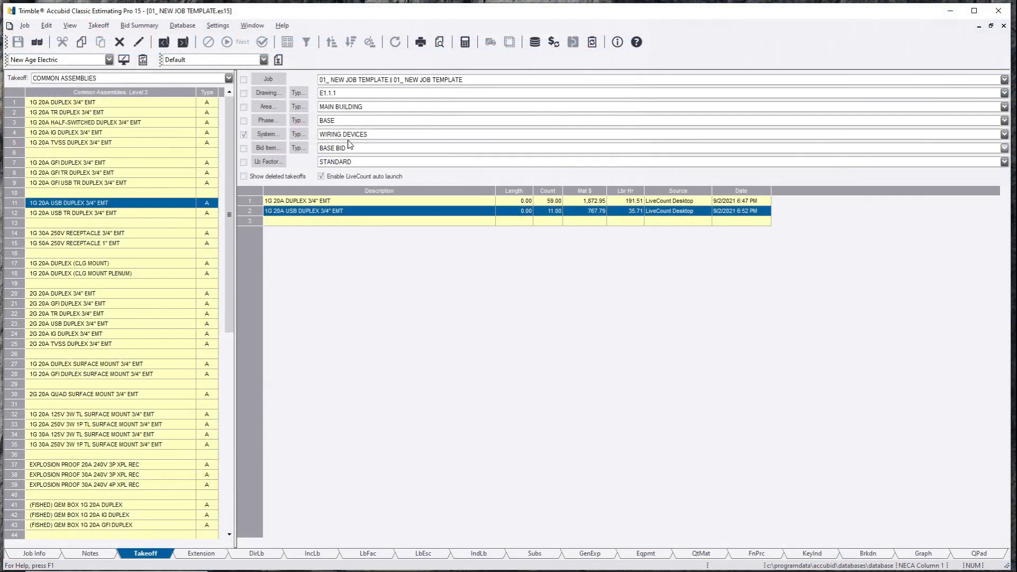
Step: Switch the Accubid system to TELEPHONE/DATA
left_click(350, 136)
left_click(354, 259)
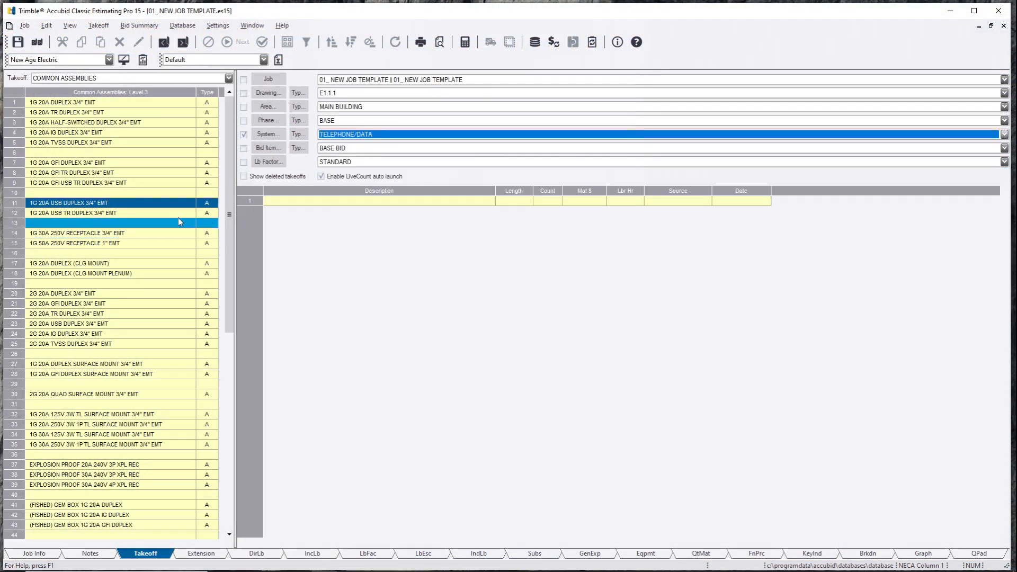
left_click(181, 214)
Step: Drill into VOICE & DATA SYSTEMS > VOICE/DATA OUTLETS and start a 3-CAT6 1" EMT (STUB-UP) takeoff
right_click(92, 195)
right_click(93, 196)
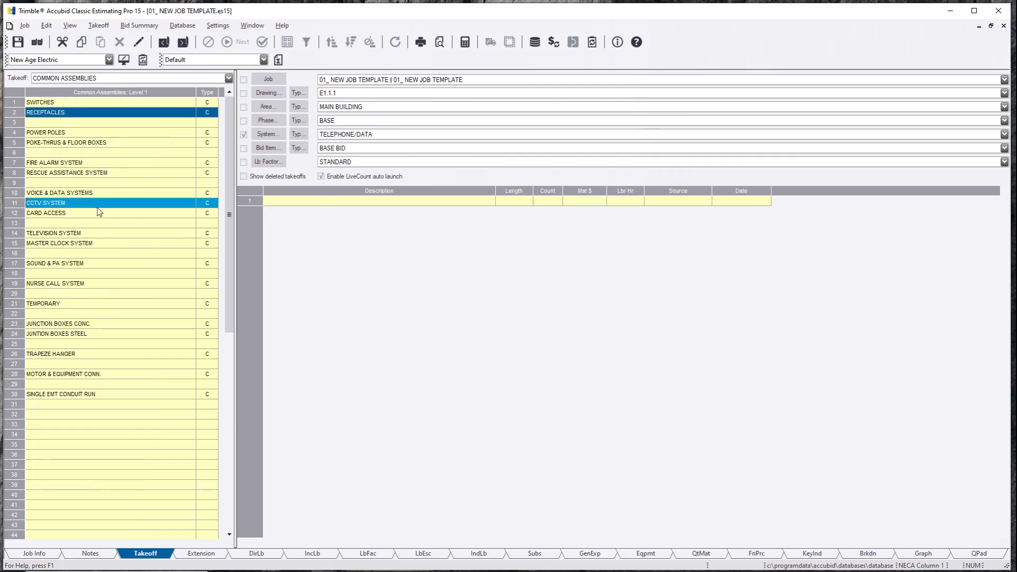
double_click(108, 193)
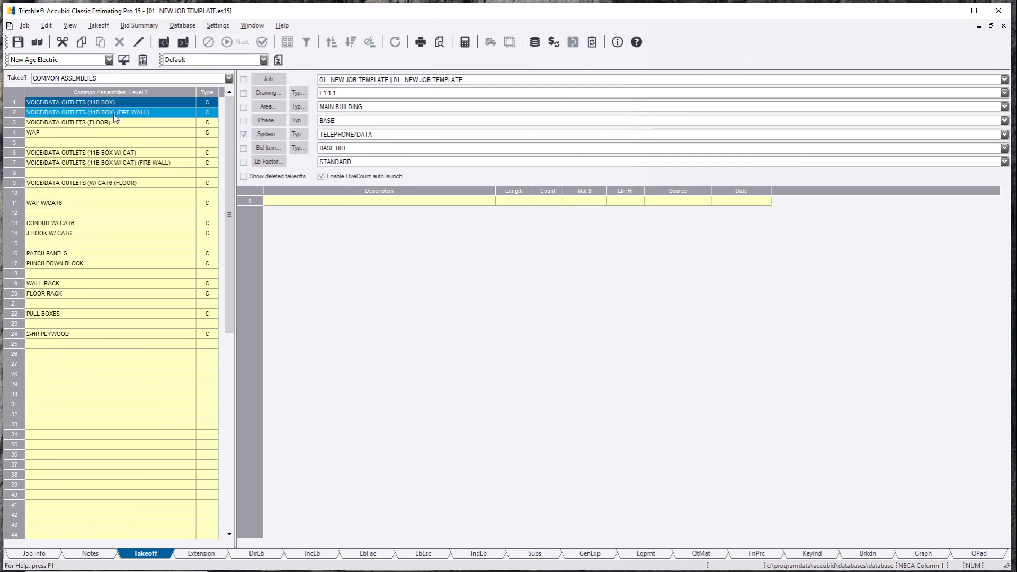
double_click(113, 153)
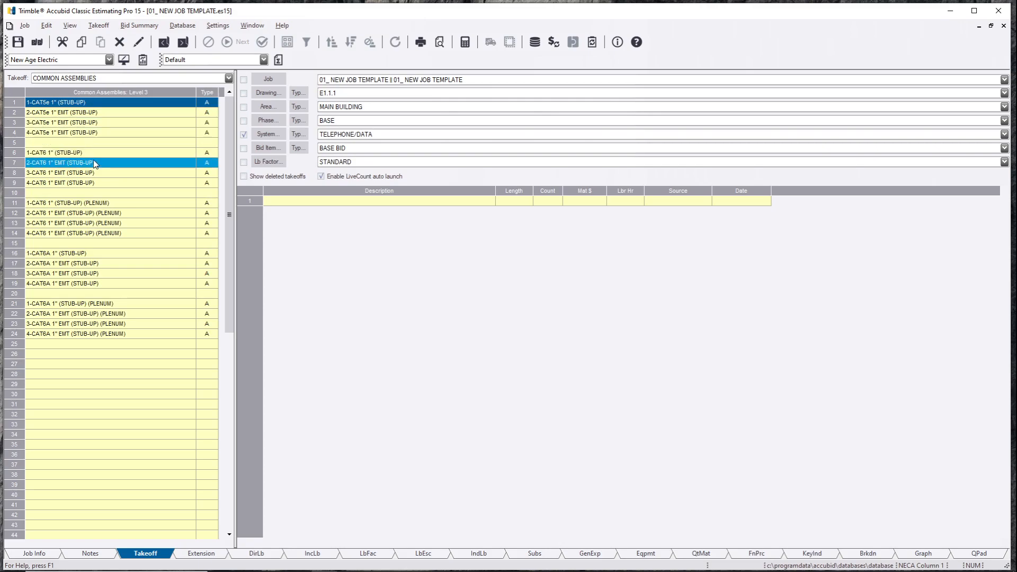
double_click(95, 177)
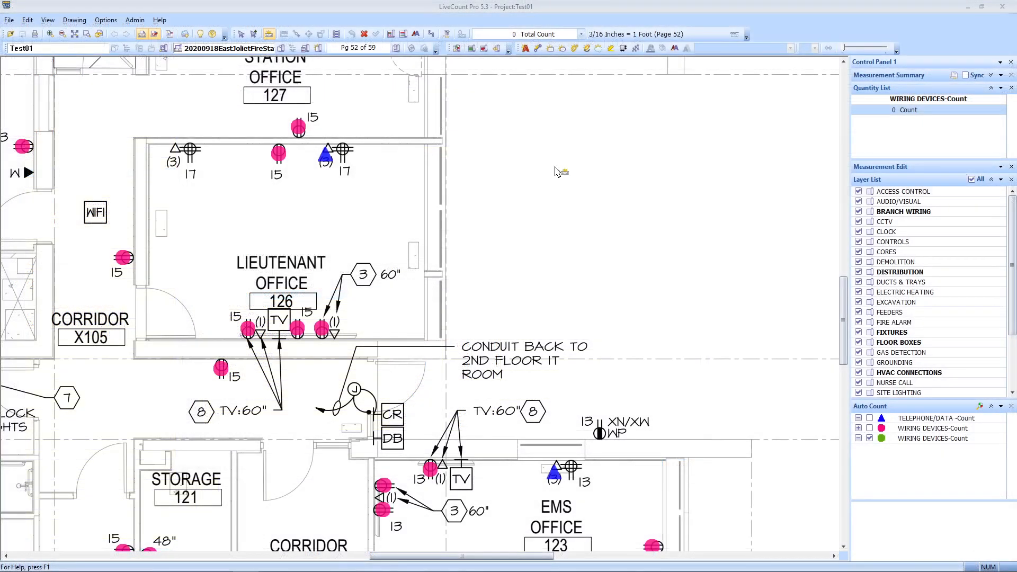
Step: Select all six blue telephone/data counts and send them to the 3-CAT6 1" EMT (STUB-UP) takeoff
left_click_drag(516, 392, 559, 379)
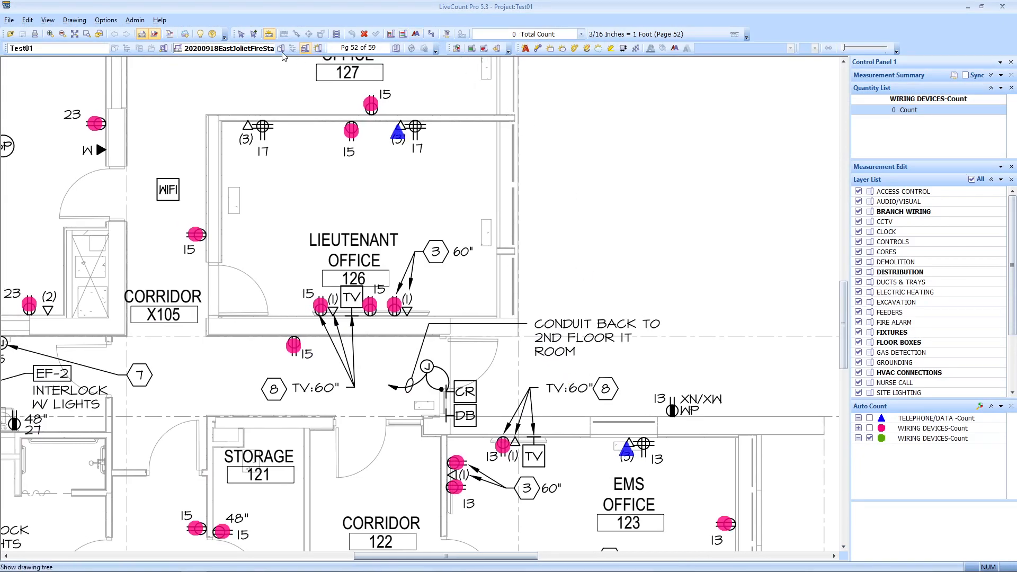
left_click(241, 35)
left_click(403, 137)
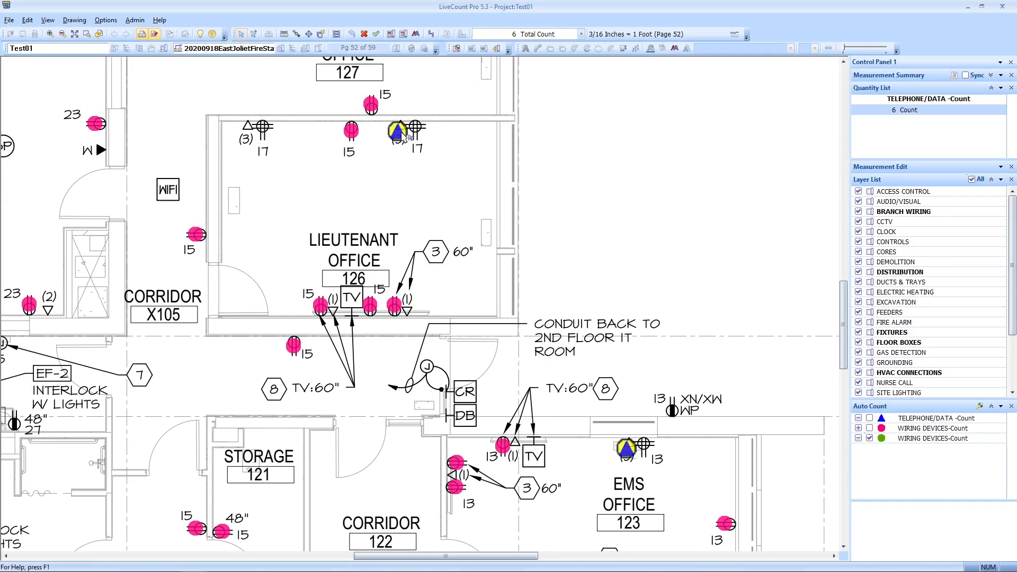
left_click(377, 33)
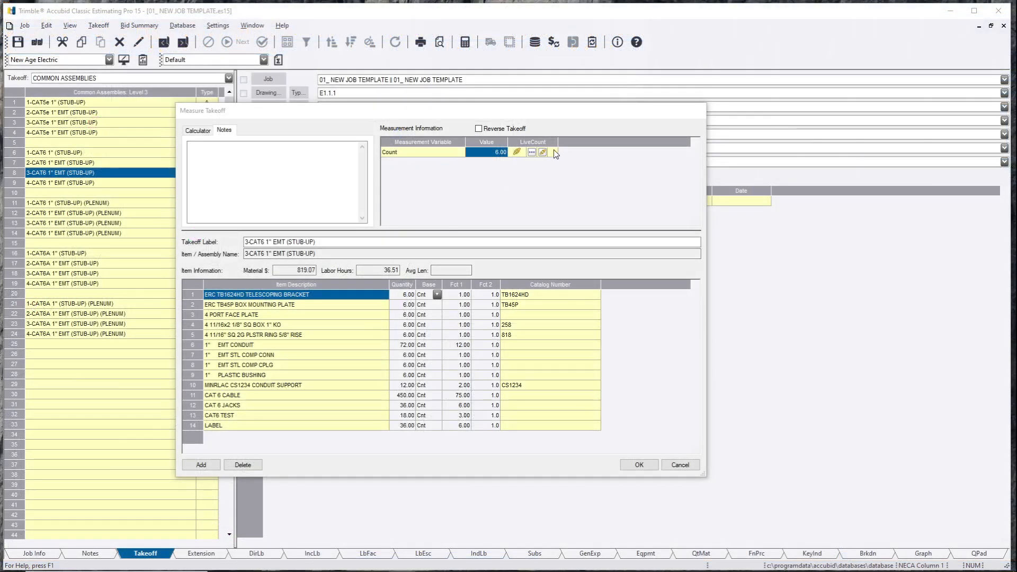
Step: Confirm the 3-CAT6 1" EMT (STUB-UP) takeoff at count 6 and return to the LiveCount plan
left_click(639, 465)
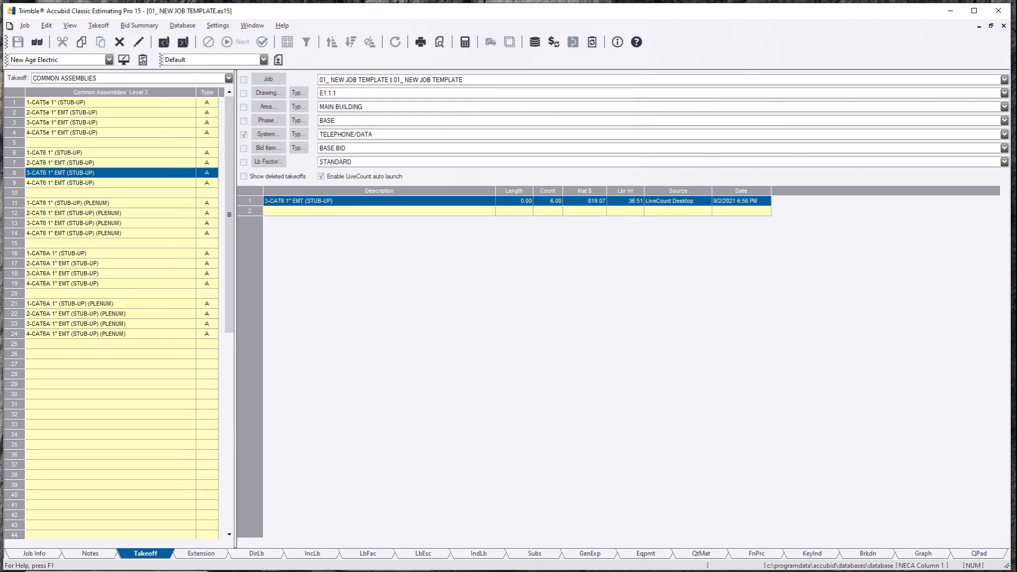
key("alt+Tab")
left_click(602, 352)
scroll(602, 351, "down", 3)
scroll(562, 331, "up", 2)
scroll(560, 332, "up", 3)
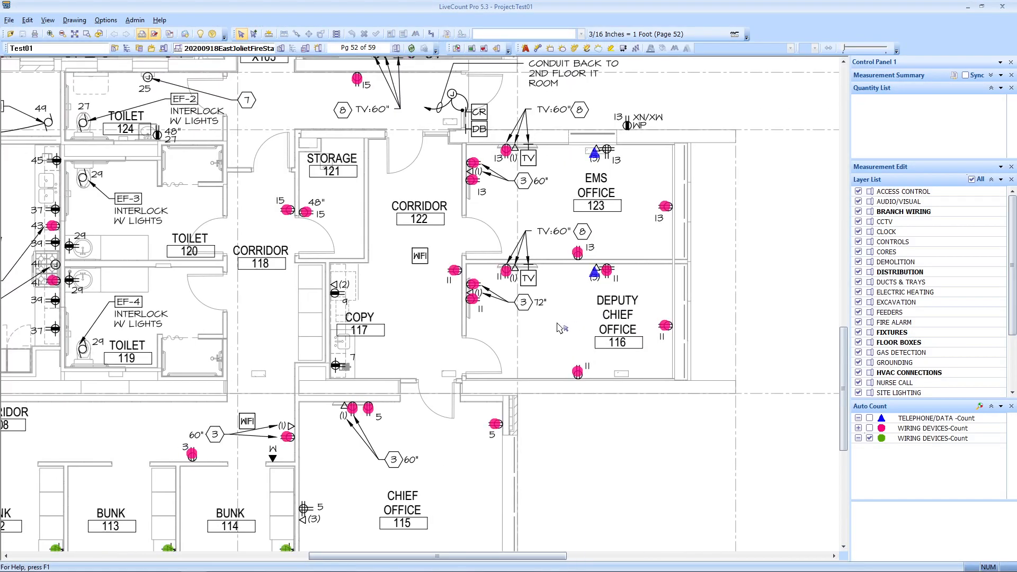
Step: Auto-count the triangle (1) symbol across the whole drawing, including previously counted items
left_click(456, 48)
scroll(521, 233, "up", 3)
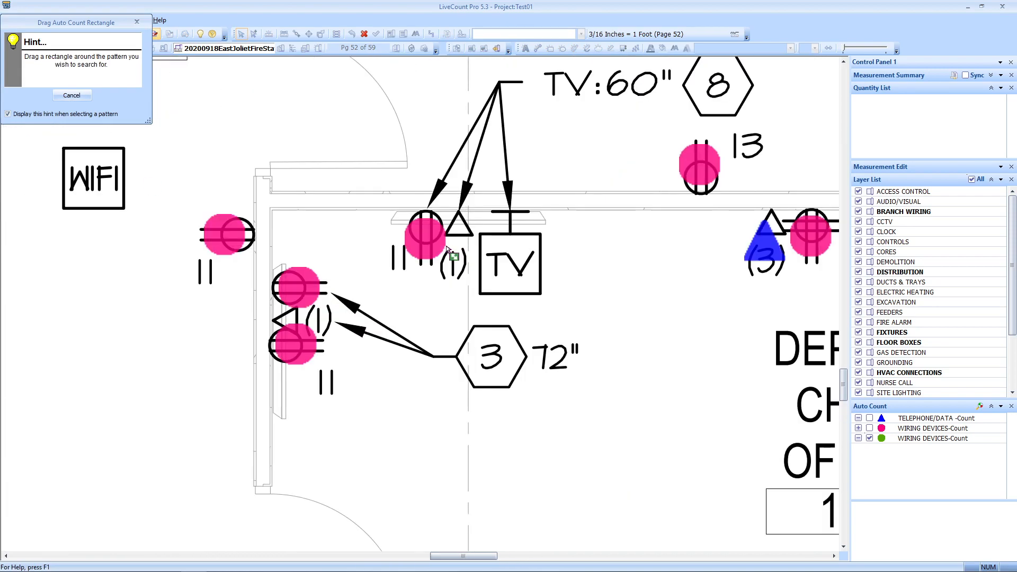
scroll(445, 211, "up", 2)
mouse_move(431, 196)
left_mouse_down()
mouse_move(479, 245)
mouse_move(516, 357)
mouse_move(507, 342)
left_mouse_up()
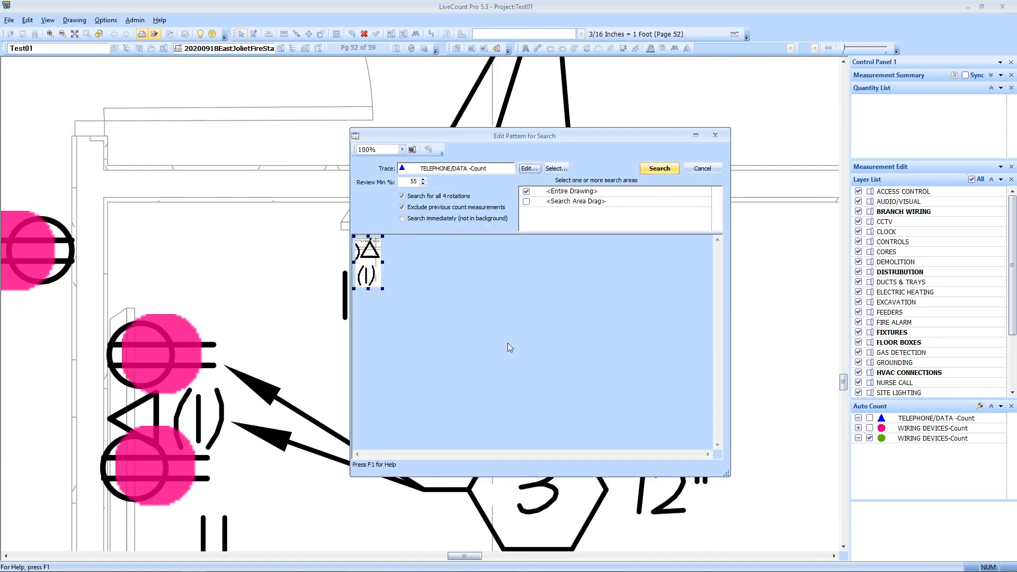
left_click(424, 209)
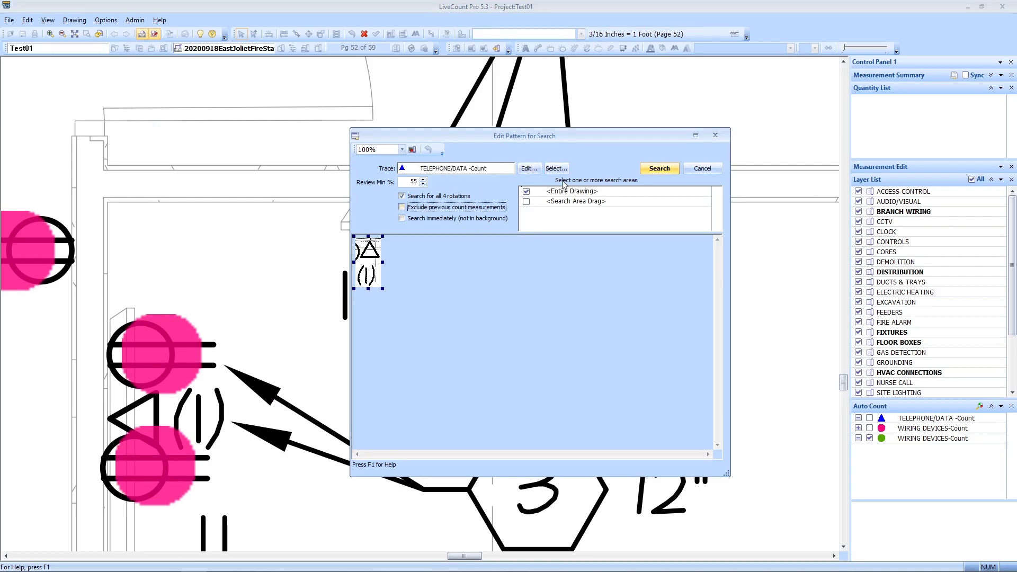
left_click(658, 169)
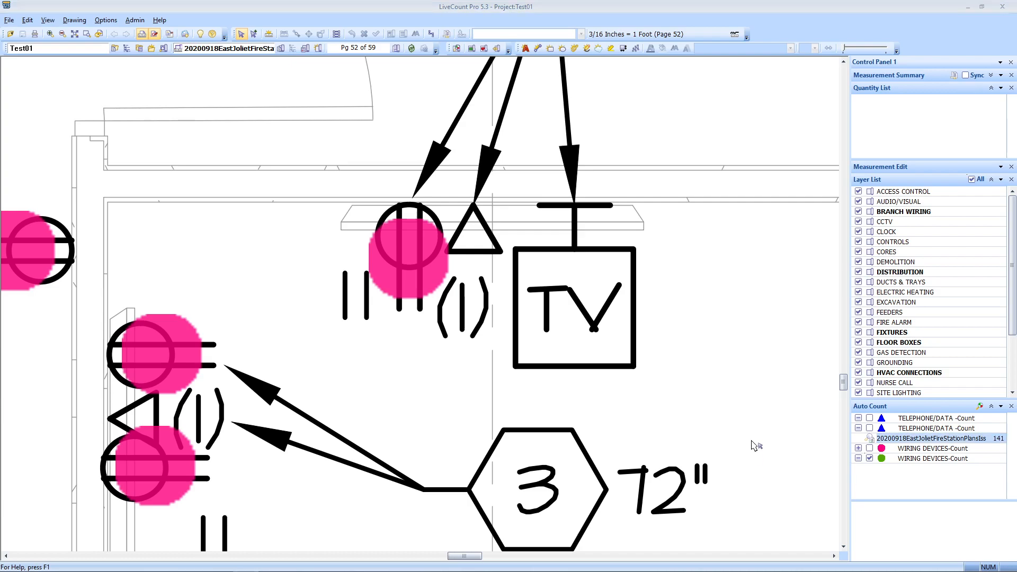
double_click(917, 439)
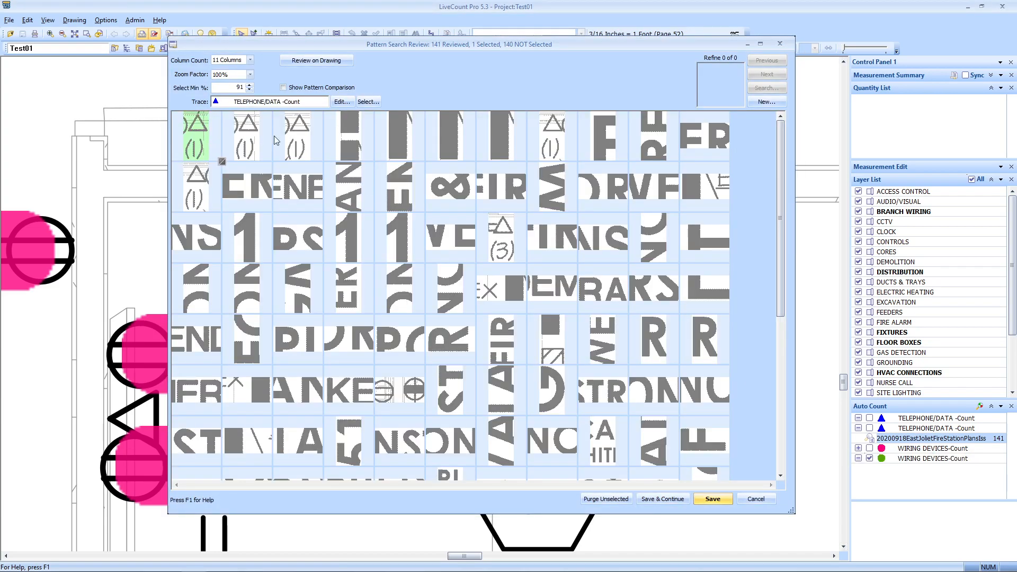
Step: Accept five triangle (1) matches out of 141 and save them as counts
left_click(263, 141)
left_click(305, 138)
left_click(534, 130)
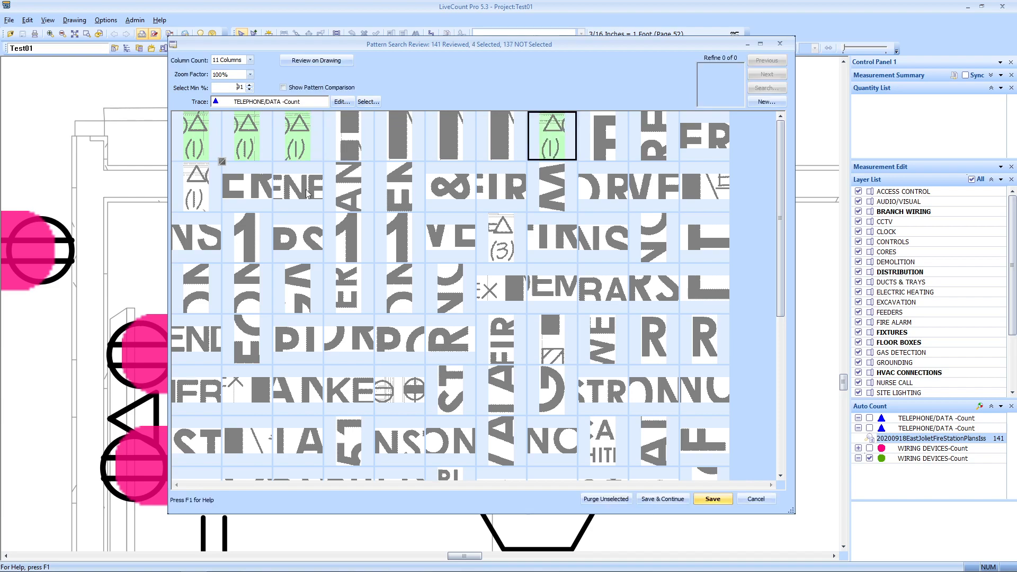
left_click(189, 199)
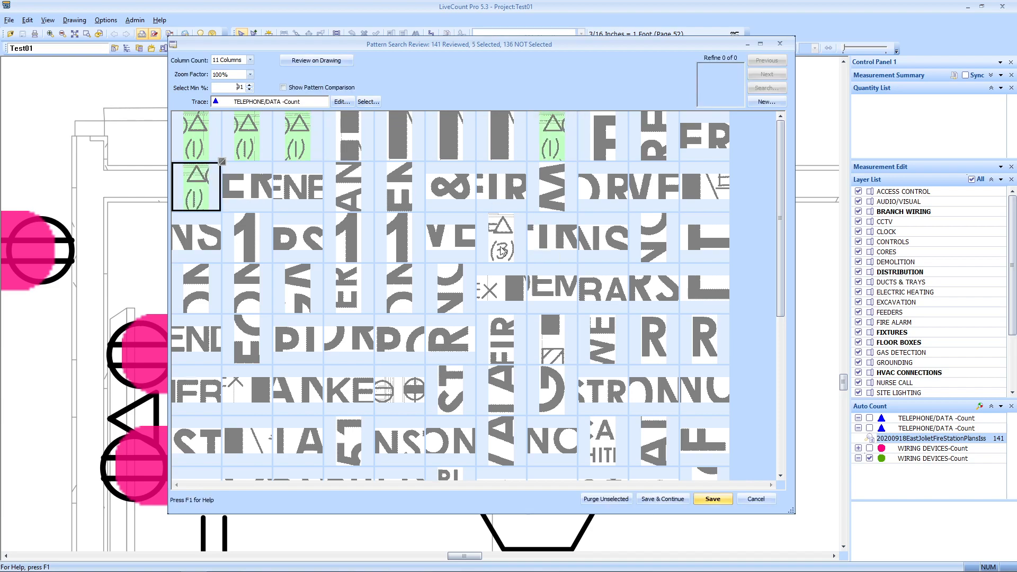
scroll(565, 250, "down", 6)
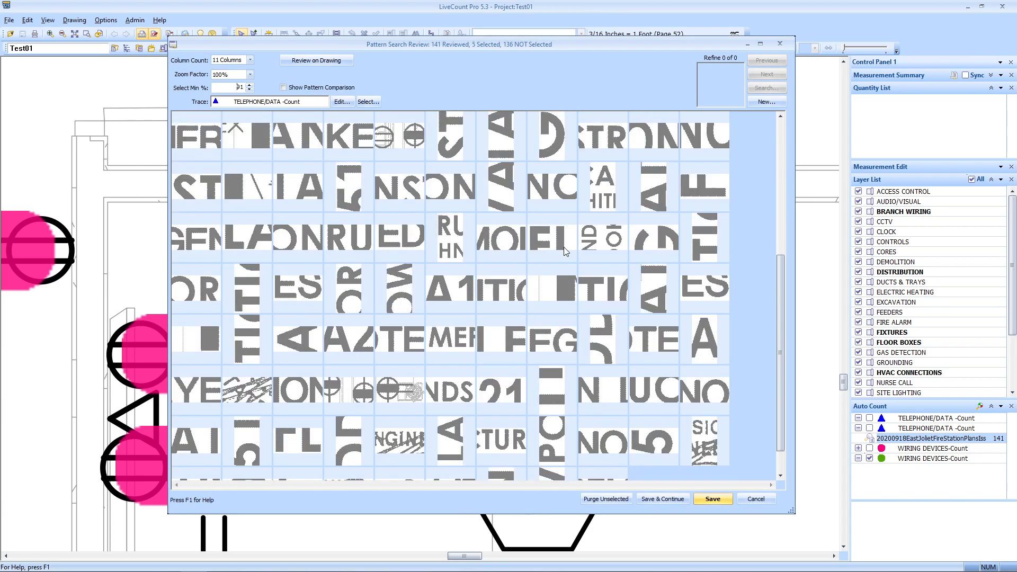
scroll(564, 246, "up", 6)
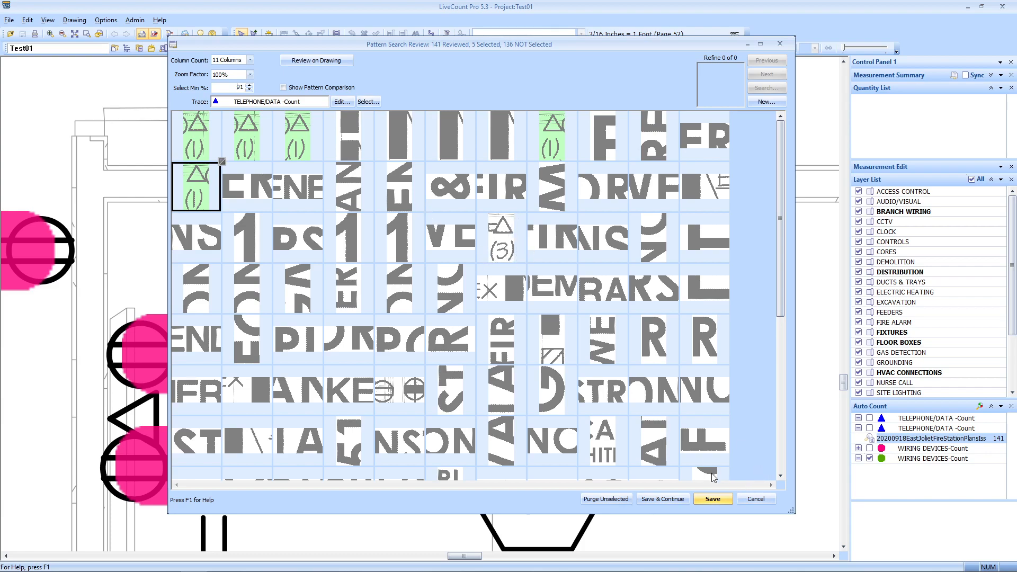
left_click(712, 499)
scroll(517, 331, "down", 5)
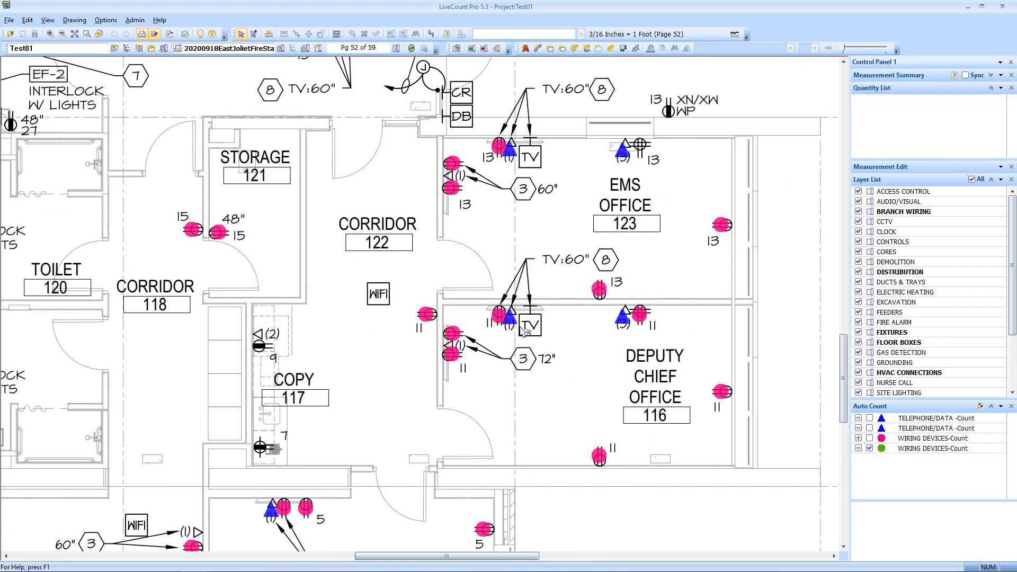
Step: Change the counted telephone/data triangles' point colour from blue to pink through Edit Trace
left_click_drag(489, 309, 463, 350)
scroll(584, 353, "up", 4)
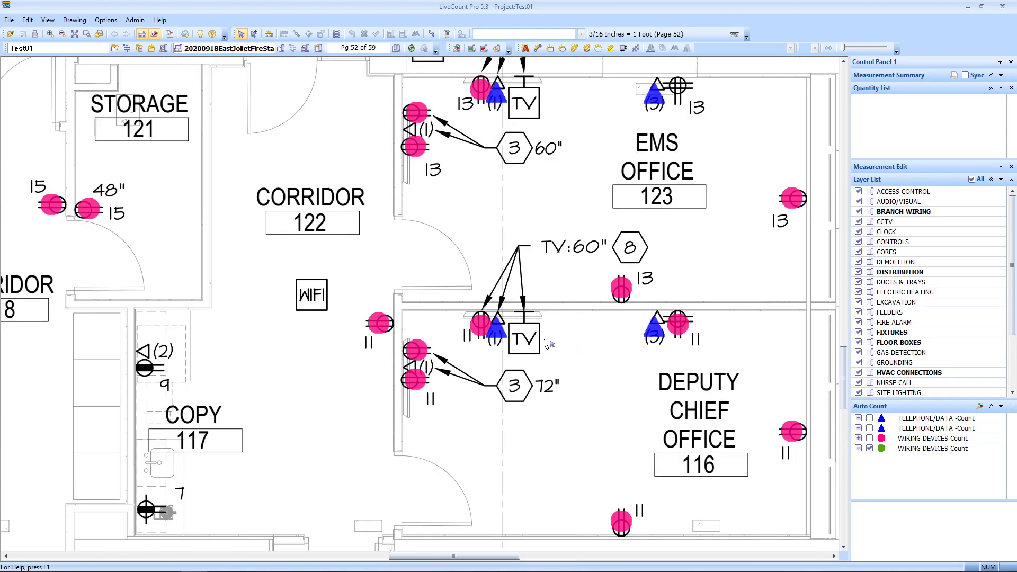
left_click(502, 334)
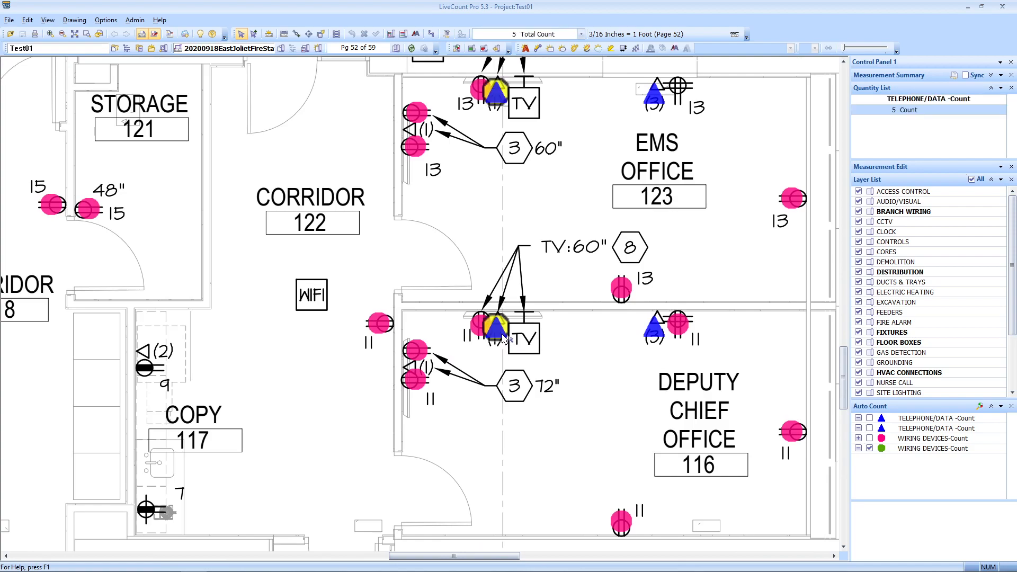
right_click(503, 335)
left_click(535, 389)
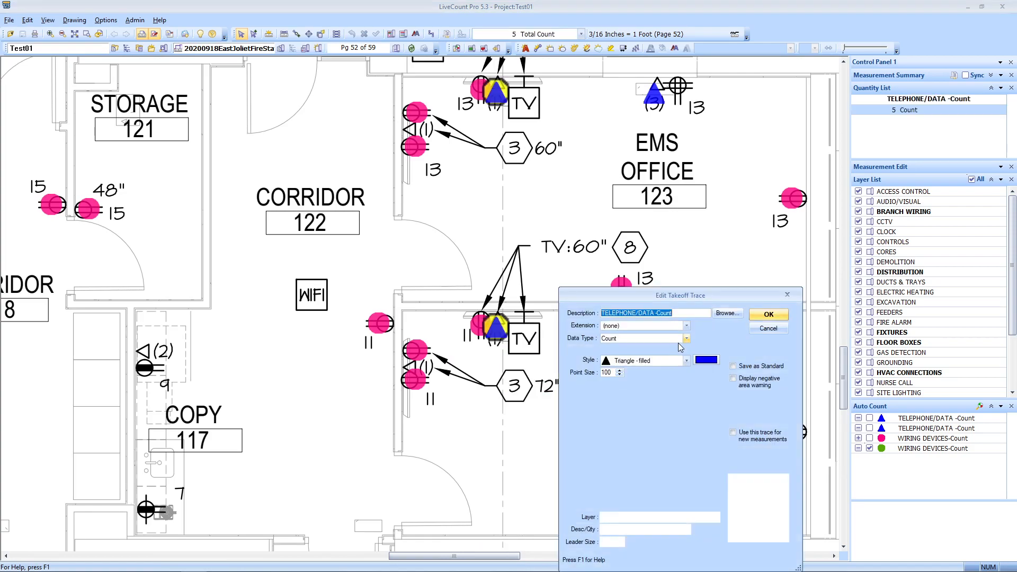
left_click(707, 361)
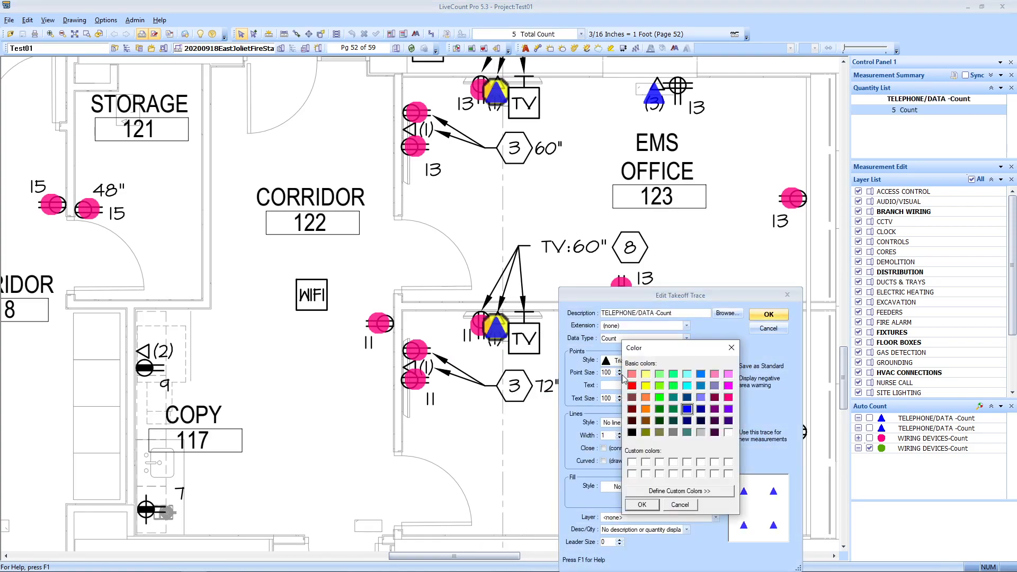
left_click(638, 504)
left_click(768, 314)
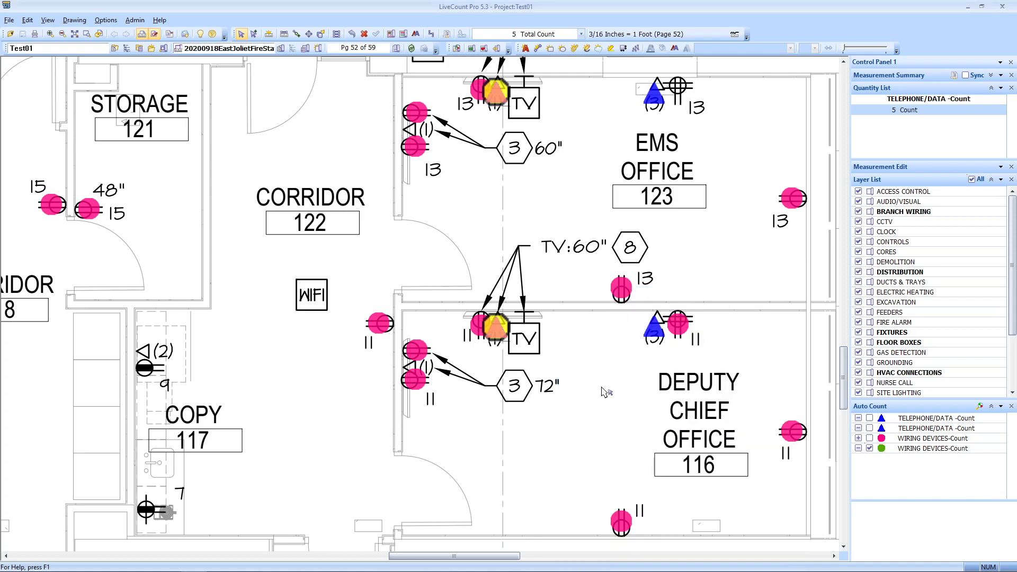
scroll(529, 350, "up", 3)
scroll(523, 354, "down", 5)
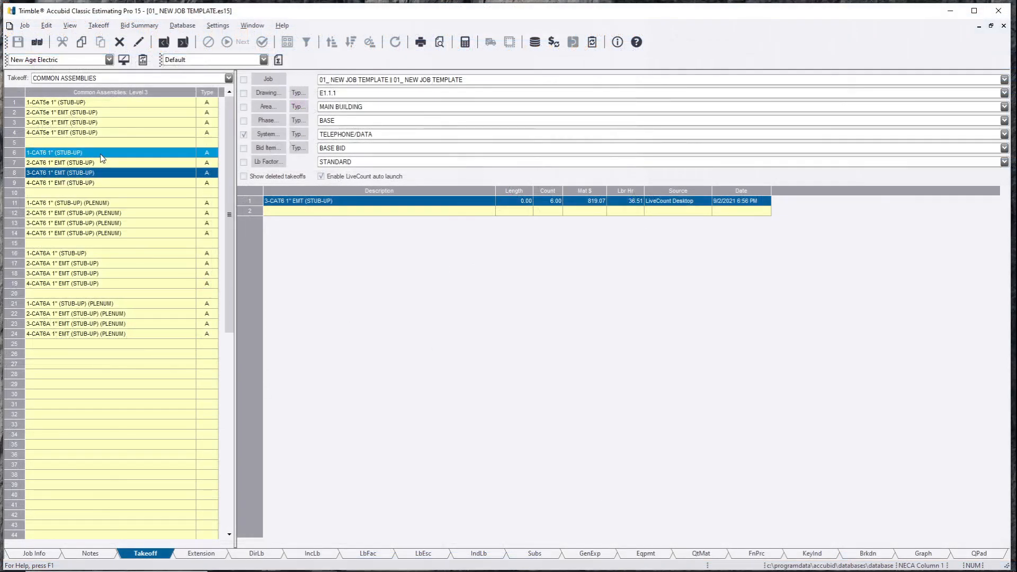
Step: Return the five counted triangles to a 1-CAT6 1" (STUB-UP) takeoff and accept count 5
double_click(100, 153)
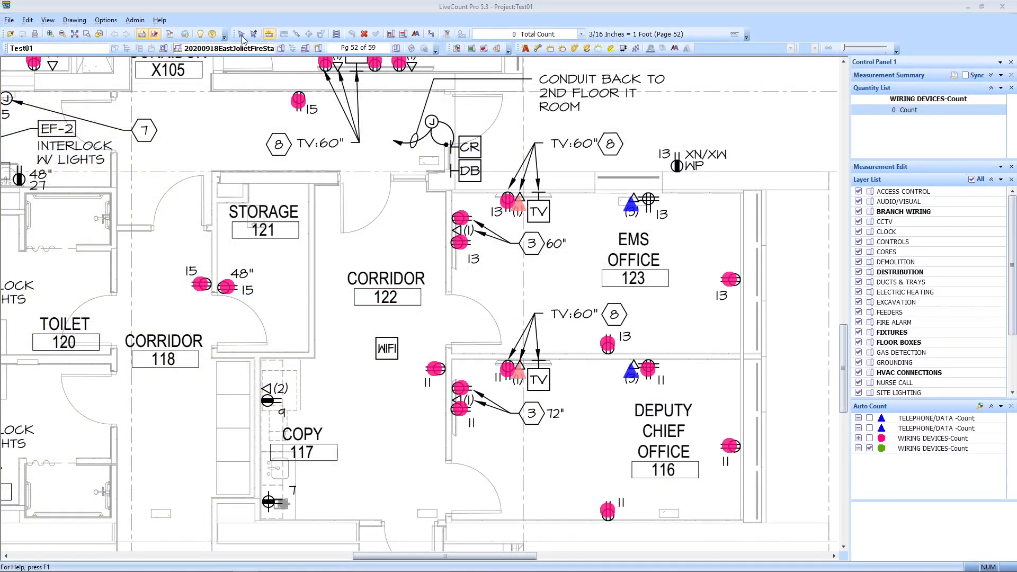
left_click(241, 35)
scroll(500, 373, "up", 2)
left_click(517, 375)
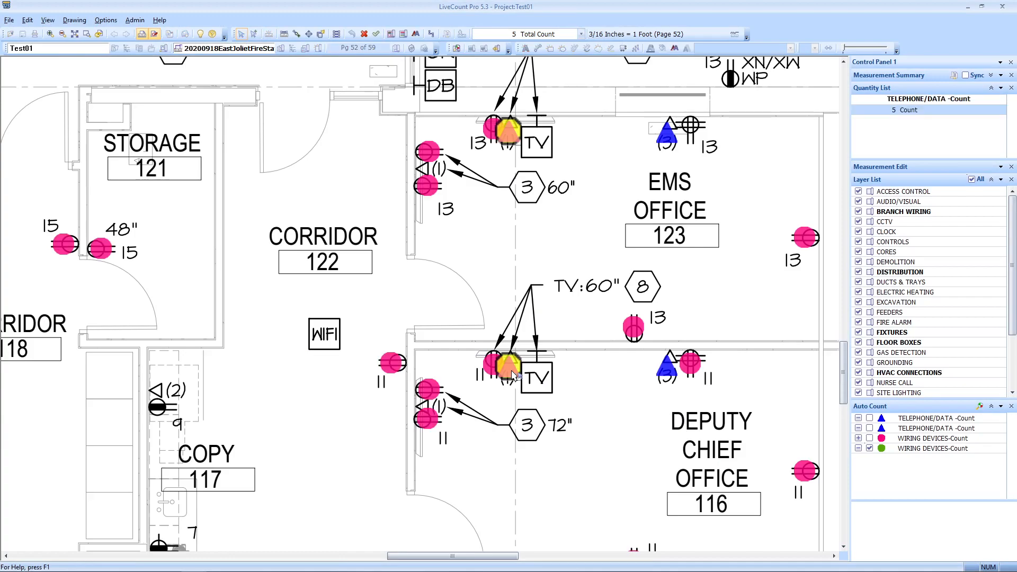
left_click(378, 35)
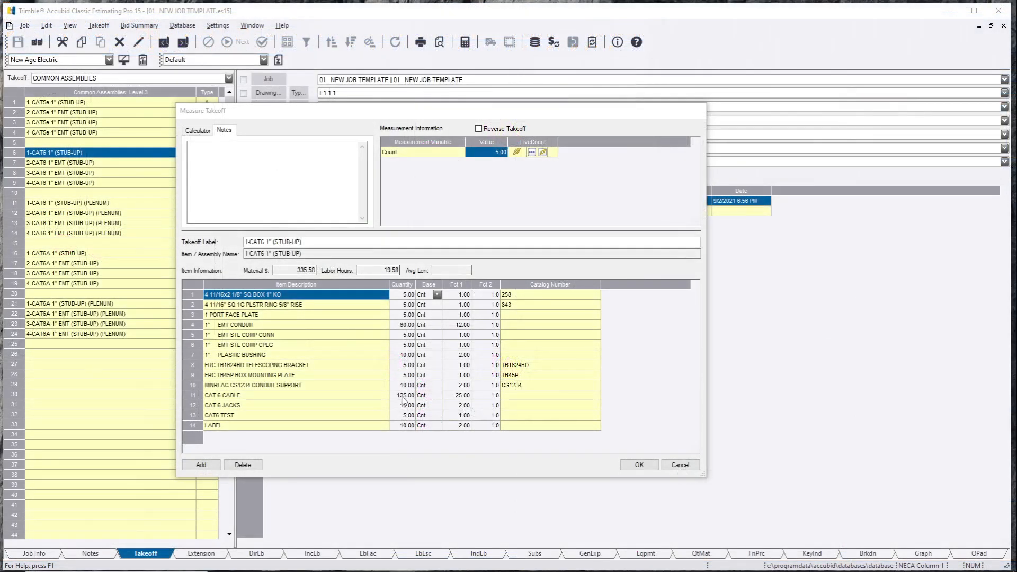
left_click(646, 465)
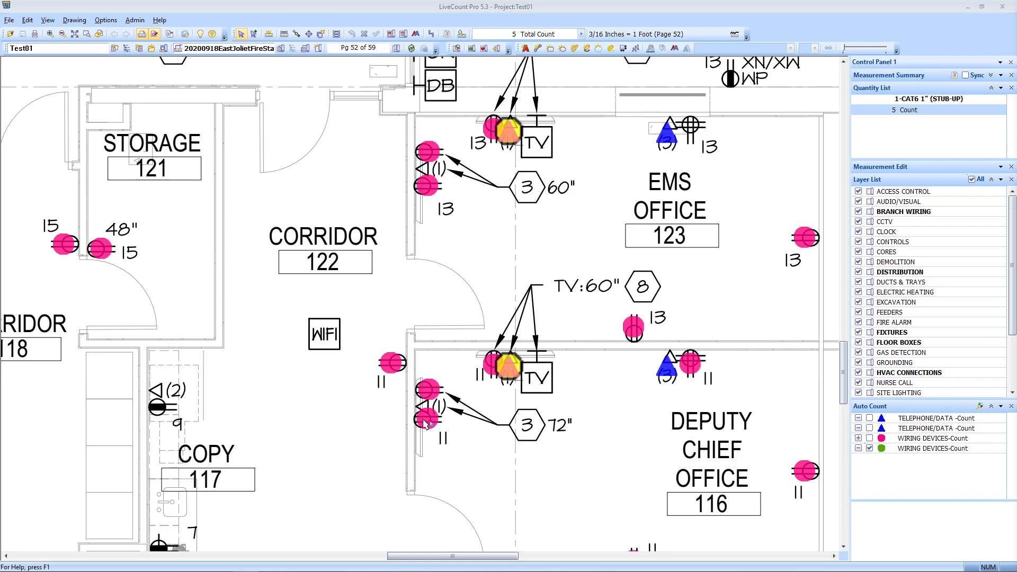
Step: Pan to the Toilet rooms and search the whole drawing for the triangle (2) symbol, including counted items
left_click(561, 284)
scroll(548, 289, "down", 1)
mouse_move(524, 314)
left_mouse_down()
mouse_move(640, 264)
mouse_move(639, 314)
mouse_move(506, 314)
left_mouse_up()
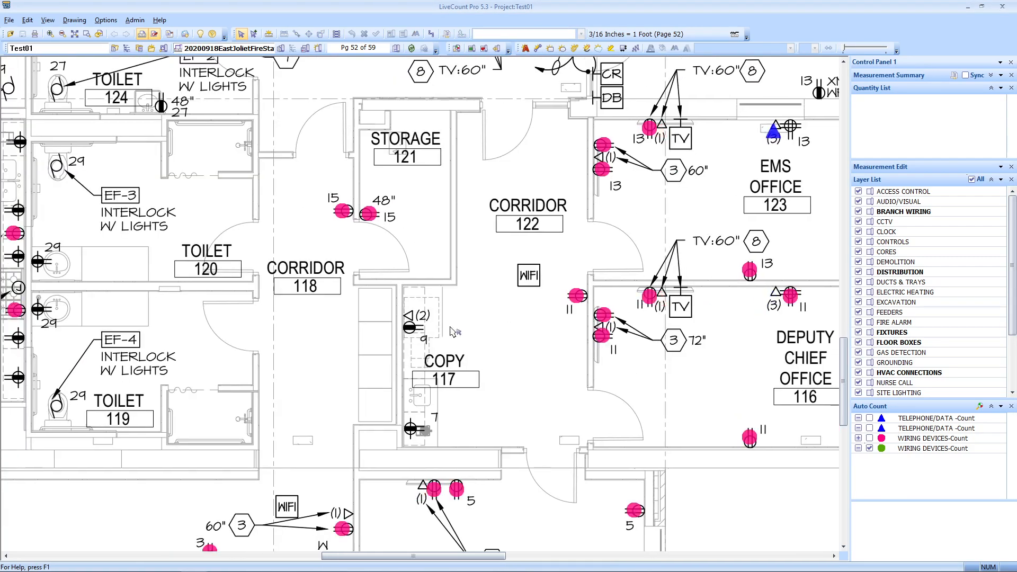
scroll(507, 313, "up", 4)
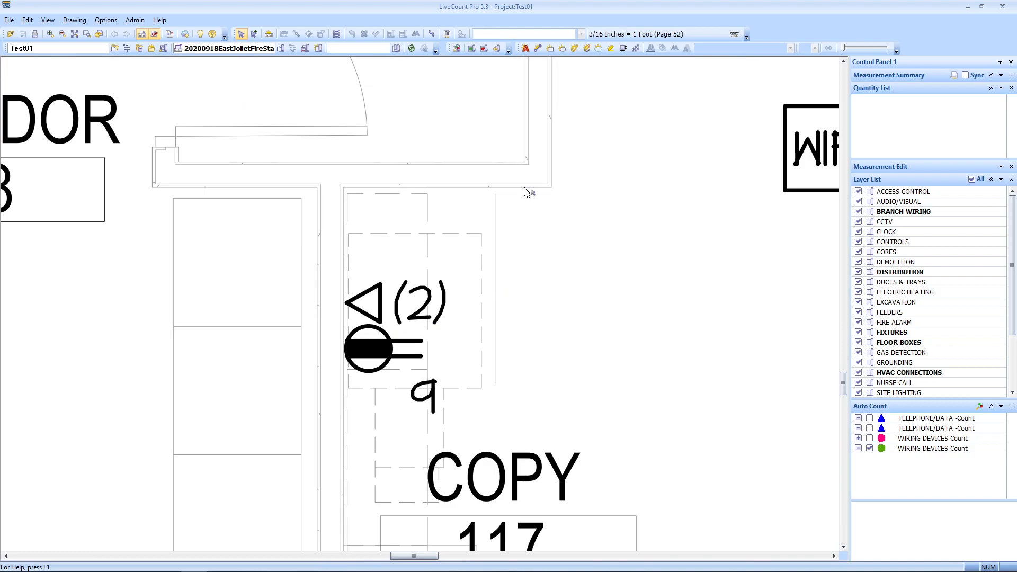
left_click(456, 48)
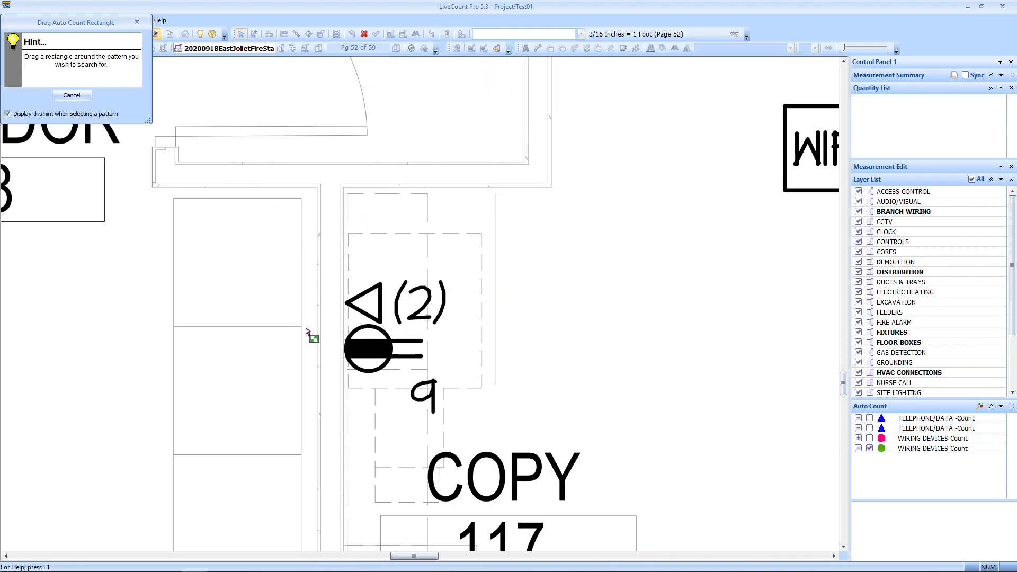
scroll(365, 313, "up", 3)
left_click_drag(319, 248, 532, 339)
left_click(402, 208)
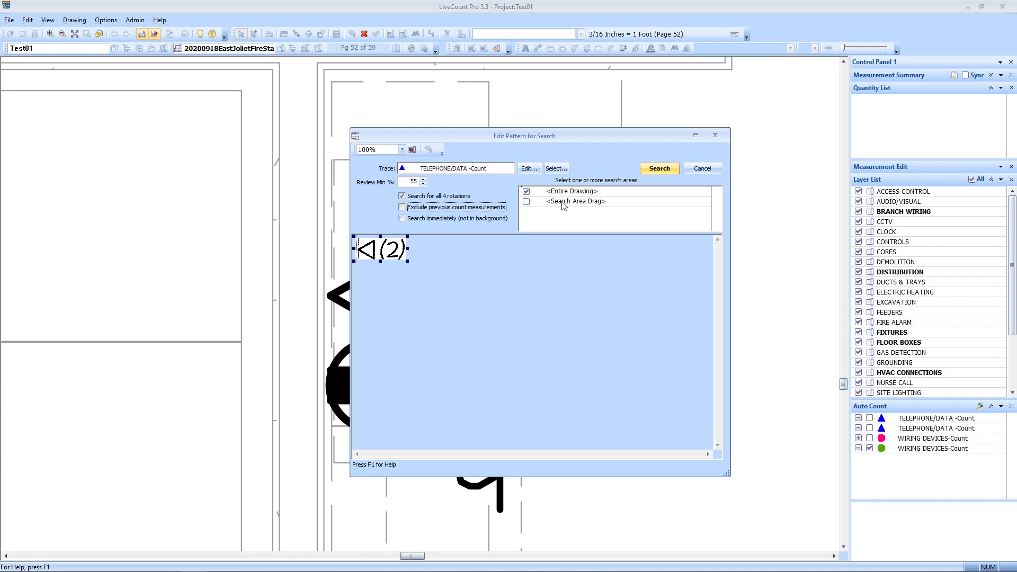
left_click(659, 168)
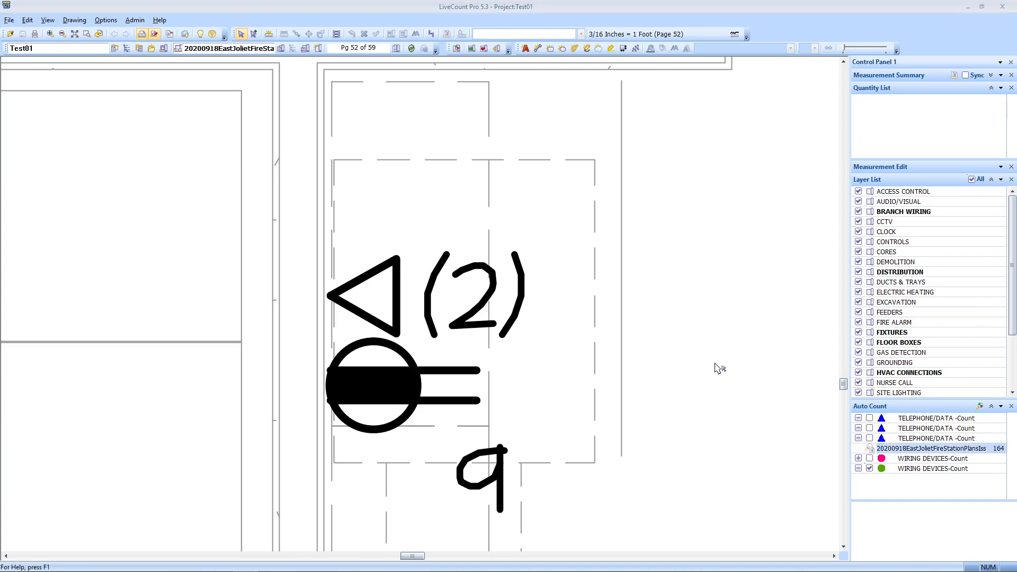
Step: Review the results and save the single triangle (2) match as a count
double_click(914, 449)
mouse_move(215, 147)
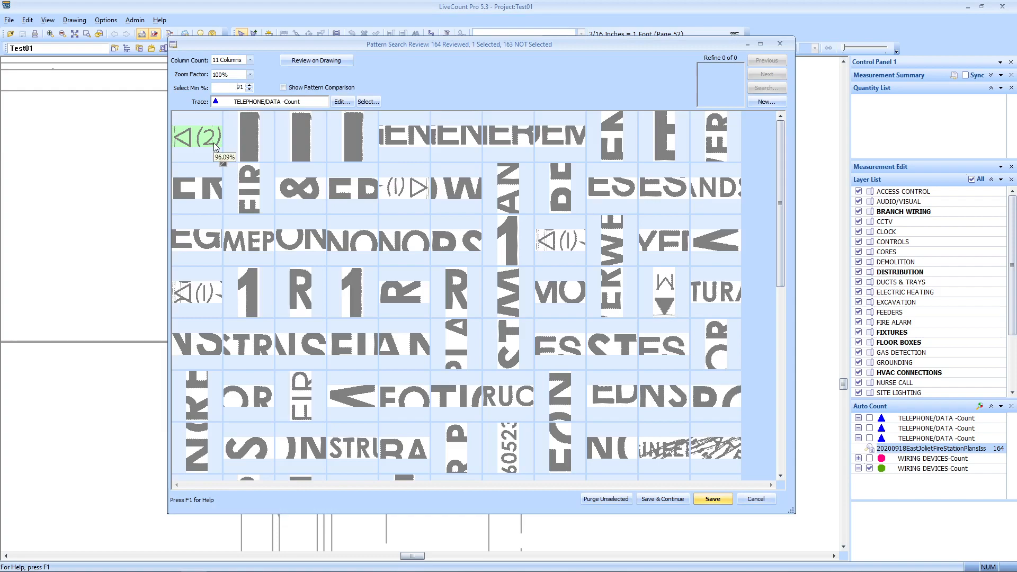
scroll(635, 291, "down", 10)
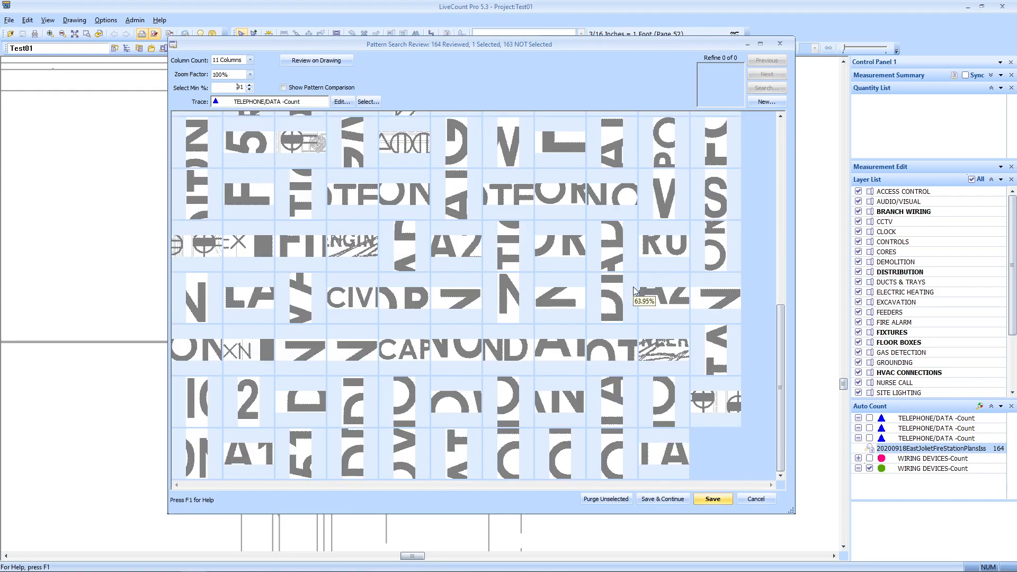
scroll(634, 291, "up", 10)
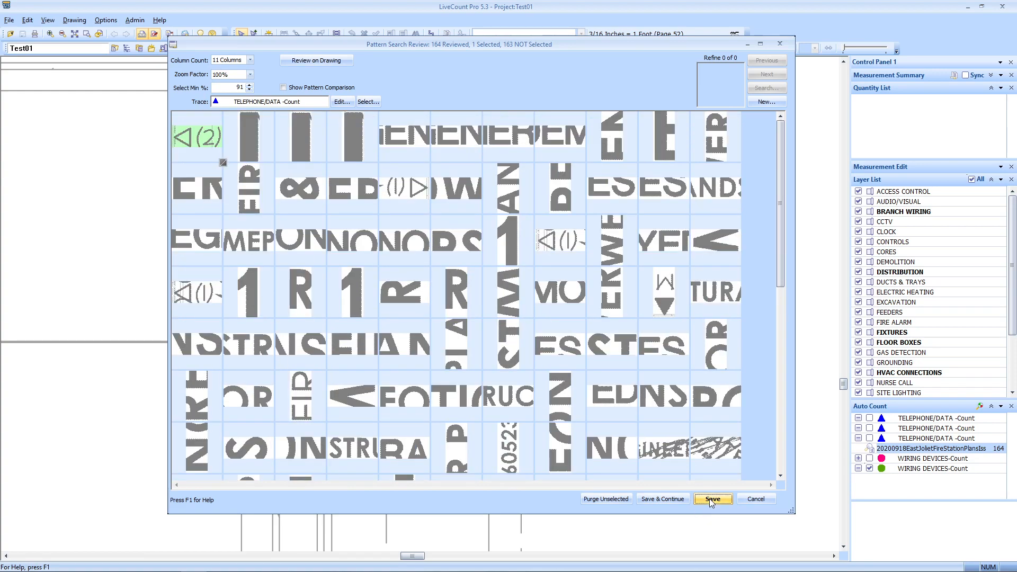
left_click(711, 499)
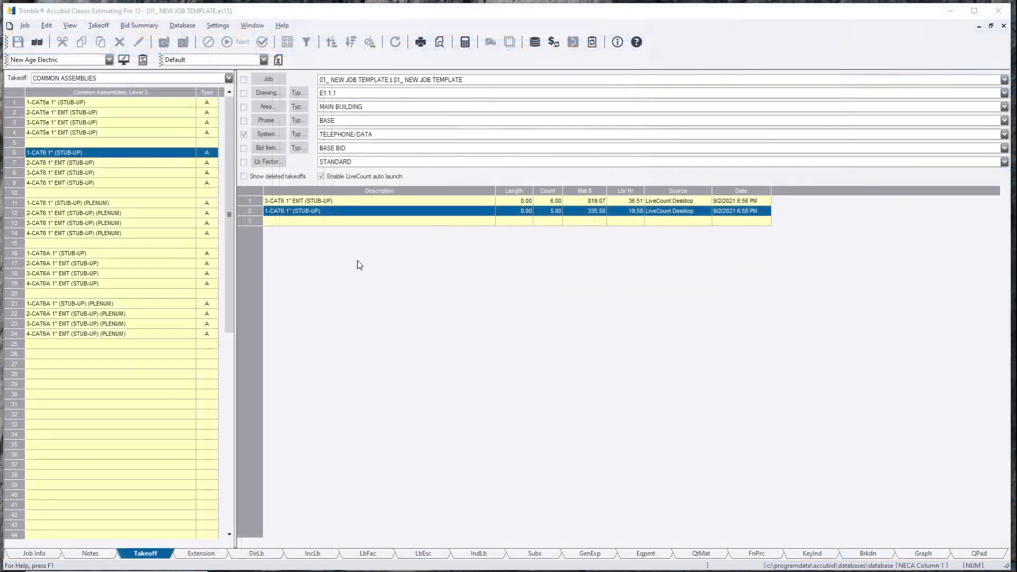
Step: Start a 2-CAT6 1" EMT (STUB-UP) takeoff and return the one triangle (2) count to it
double_click(114, 165)
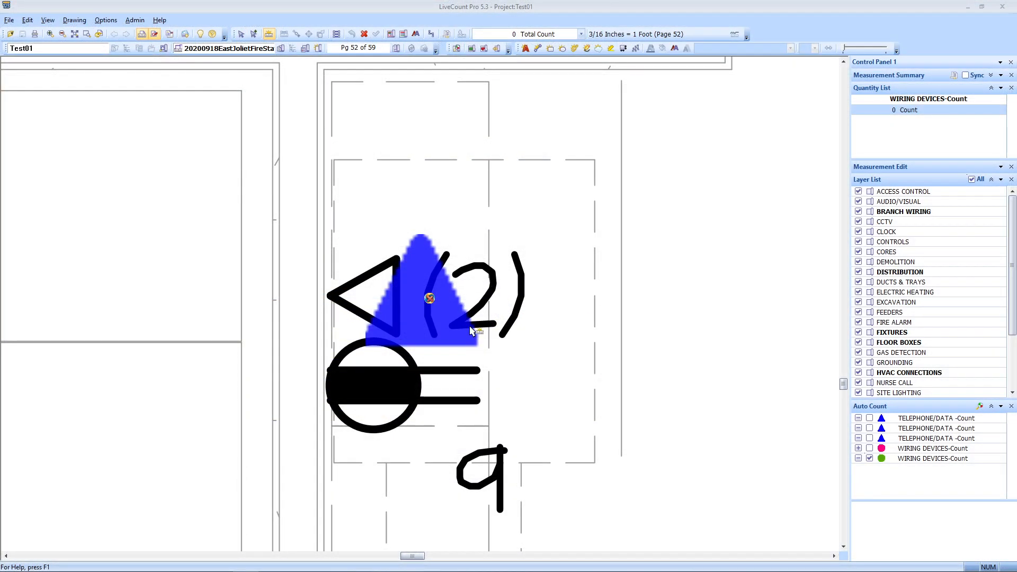
left_click(242, 35)
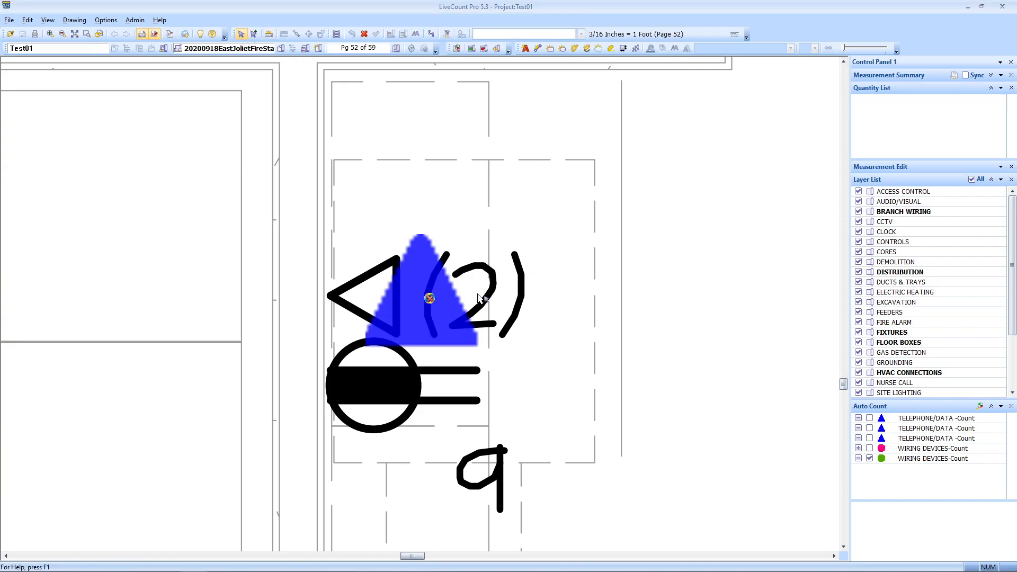
left_click(419, 301)
scroll(418, 297, "down", 3)
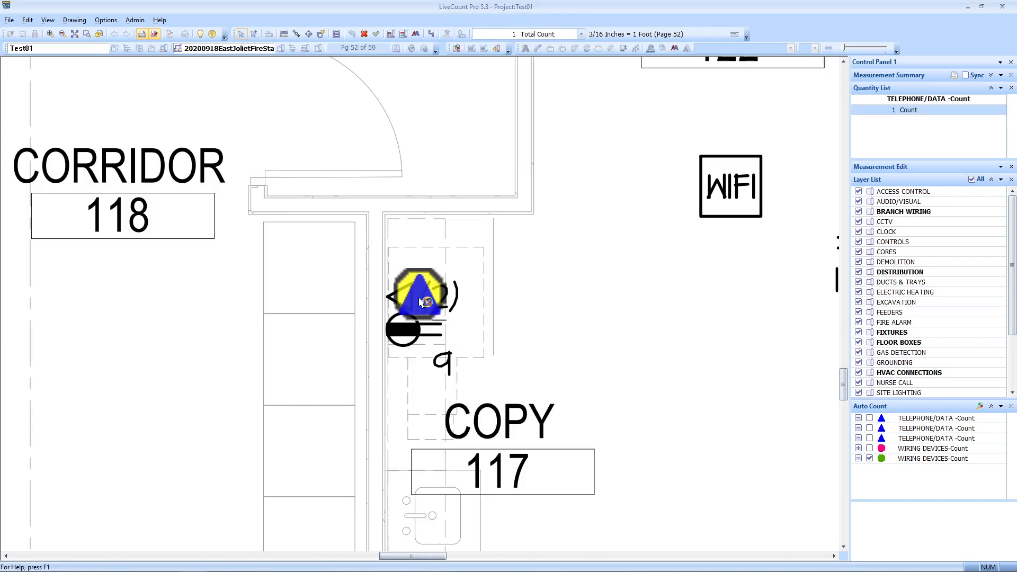
left_click(376, 35)
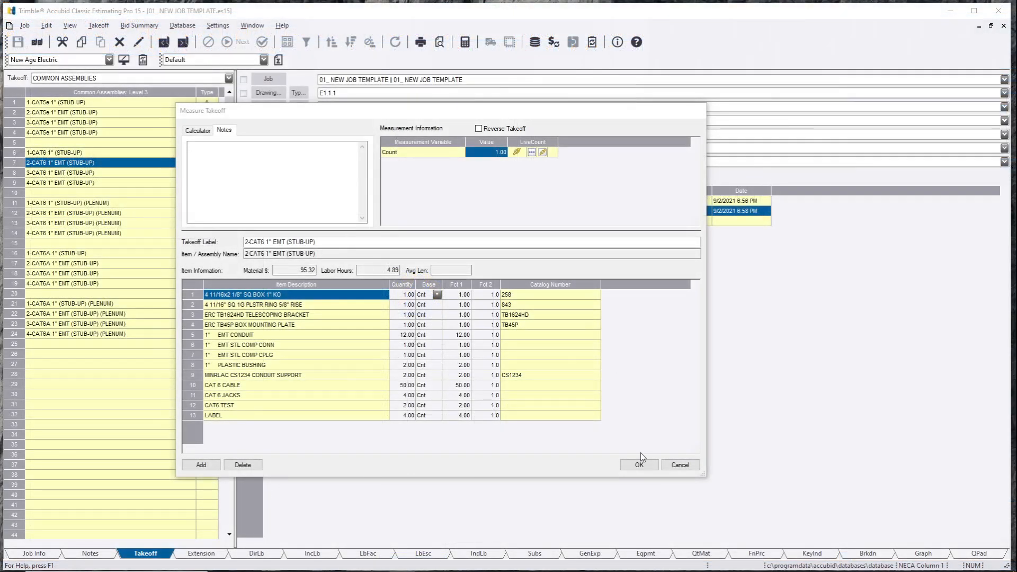
Step: Confirm the 2-CAT6 1" EMT (STUB-UP) takeoff at count 1, priced at $95.31
left_click(639, 464)
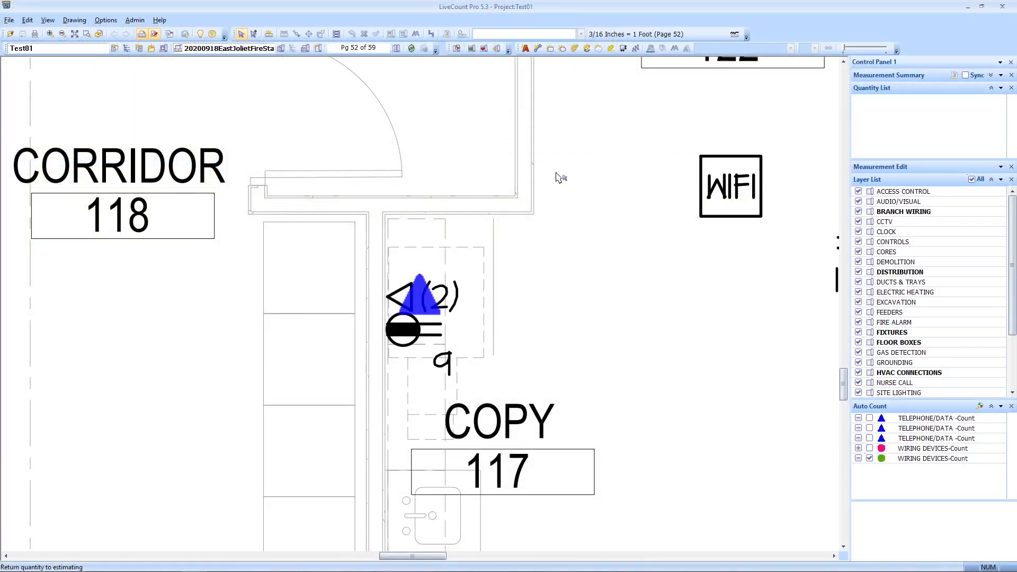
scroll(556, 175, "down", 2)
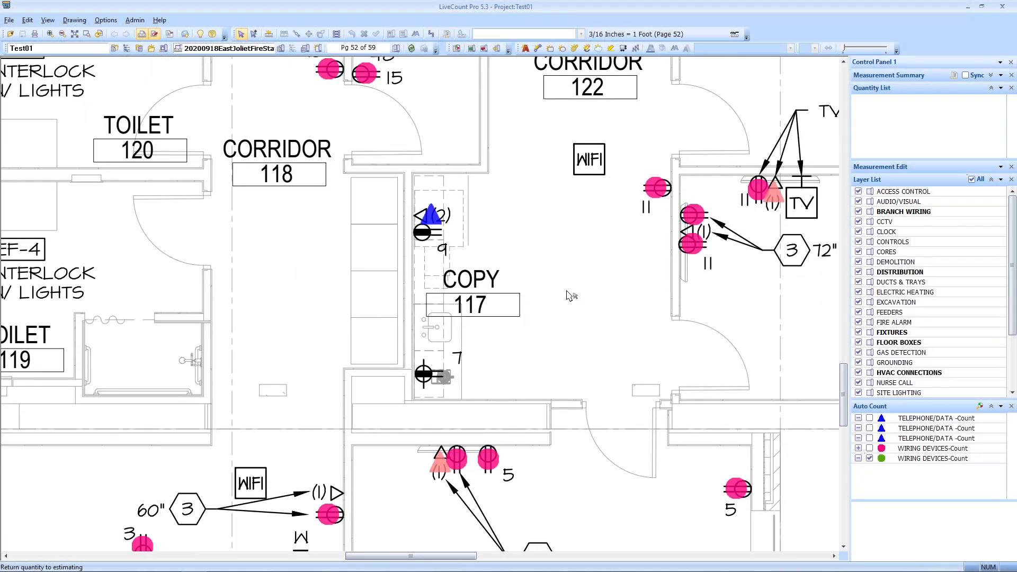
Step: Select the pink telephone/data counts and bring the missed lower triangle into view
left_click_drag(580, 247, 591, 189)
scroll(592, 193, "down", 1)
mouse_move(604, 289)
left_mouse_down()
mouse_move(586, 378)
mouse_move(448, 321)
mouse_move(411, 479)
left_mouse_up()
left_click(547, 132)
left_click_drag(304, 489, 375, 386)
scroll(285, 398, "up", 3)
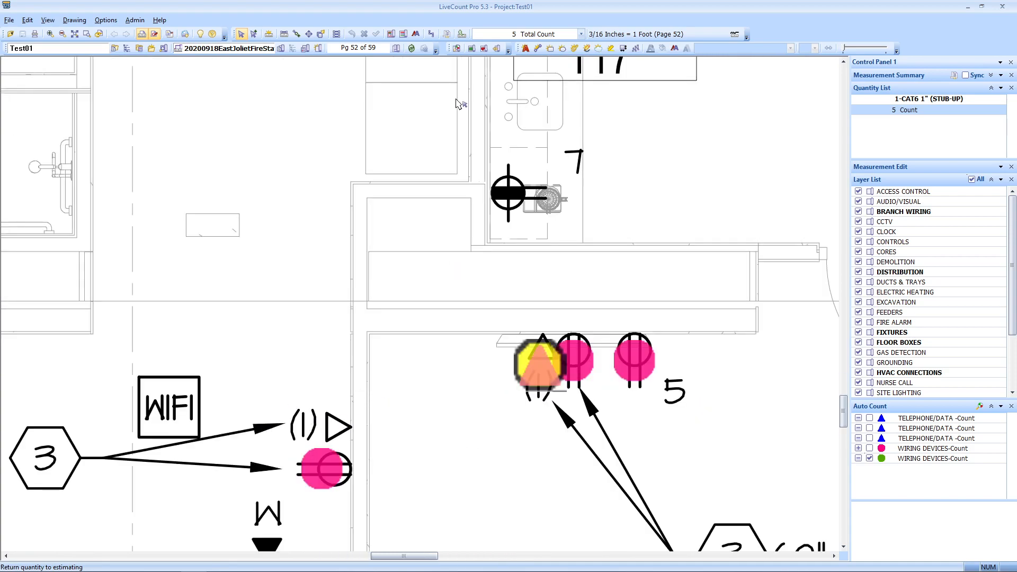
Step: Manually add the sixth count marker on the triangle data symbol by the WIFI symbol
left_click(296, 33)
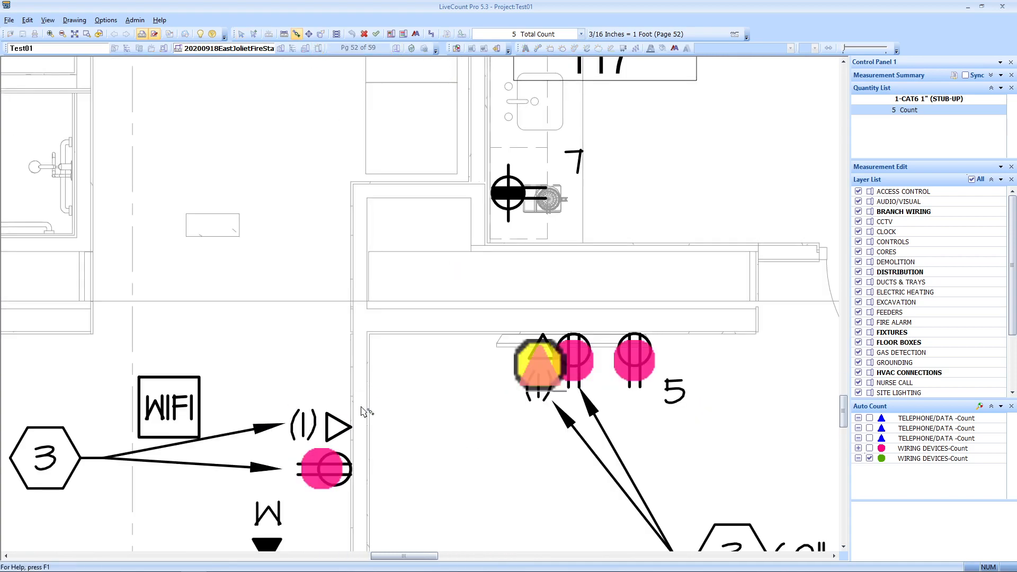
left_click(332, 427)
right_click(310, 335)
left_click(400, 377)
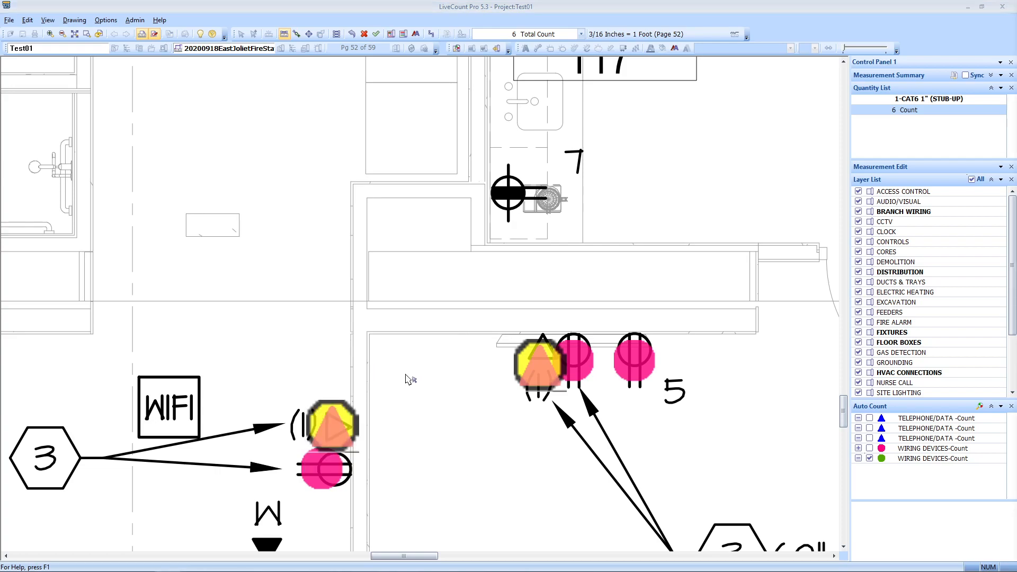
Step: Select the CAT6 stub-up count markers near EMS Office 123
scroll(400, 378, "down", 5)
mouse_move(414, 261)
left_mouse_down()
mouse_move(575, 265)
mouse_move(369, 255)
left_mouse_up()
scroll(451, 381, "up", 3)
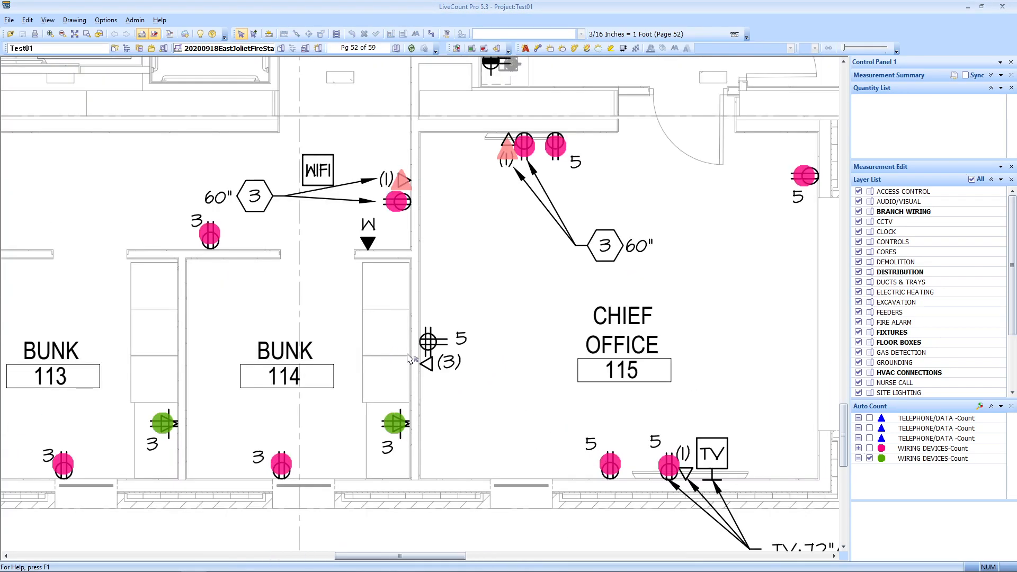
scroll(424, 356, "down", 3)
left_click_drag(471, 342, 432, 448)
left_click(621, 245)
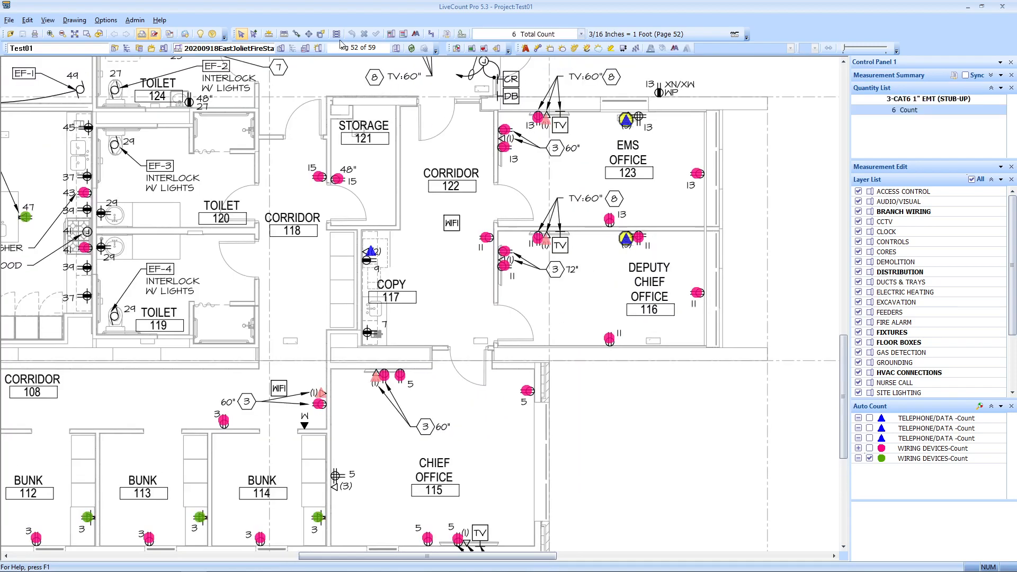
Step: Return the six CAT6 stub-up counts to estimating, clearing them from the quantity list
right_click(355, 422)
left_click(405, 454)
mouse_move(610, 229)
left_mouse_down()
mouse_move(608, 411)
mouse_move(636, 450)
mouse_move(720, 466)
mouse_move(736, 494)
left_mouse_up()
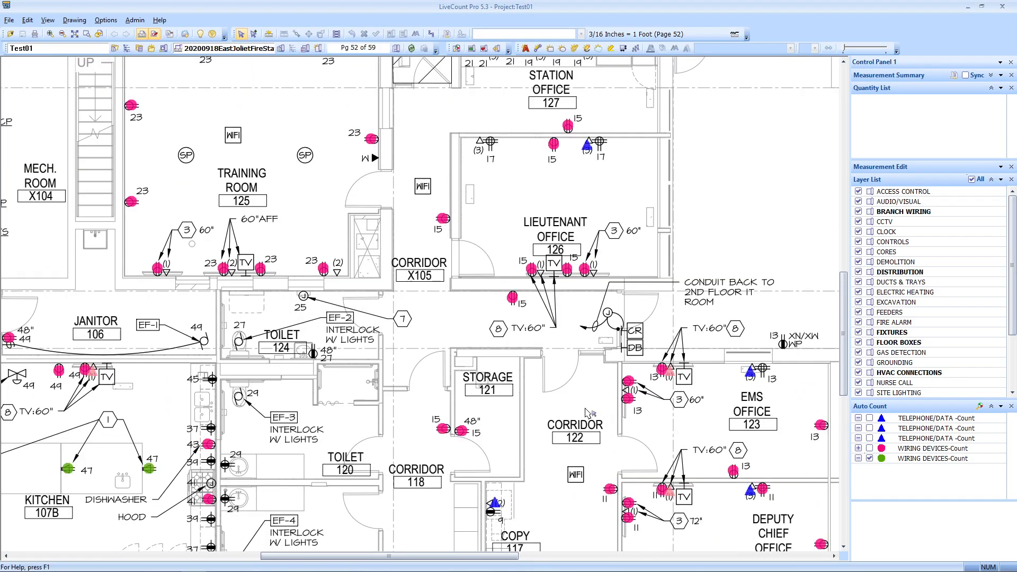
left_click_drag(579, 412, 590, 429)
scroll(273, 251, "up", 2)
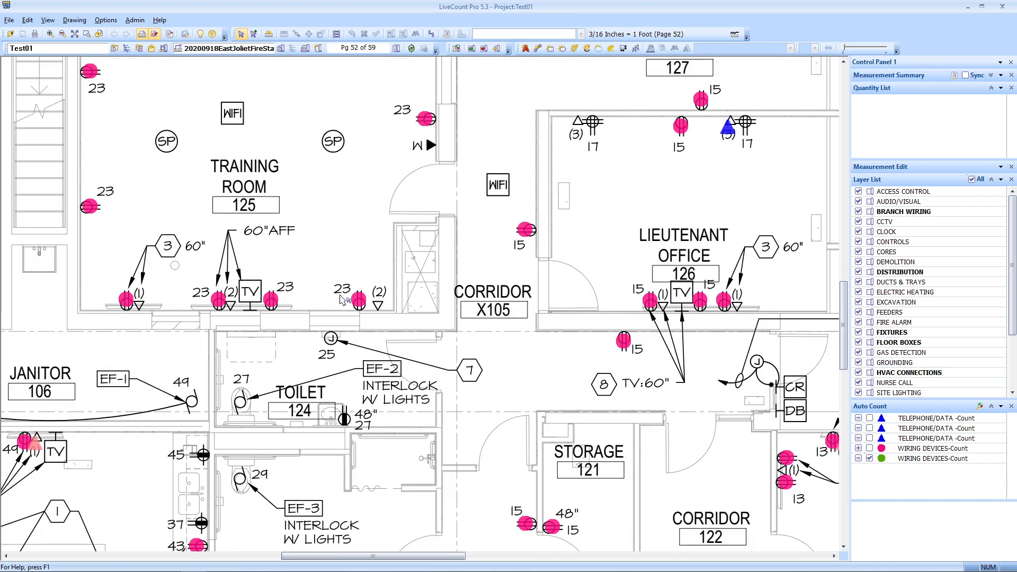
scroll(387, 309, "down", 1)
mouse_move(405, 296)
left_mouse_down()
mouse_move(421, 341)
mouse_move(394, 278)
left_mouse_up()
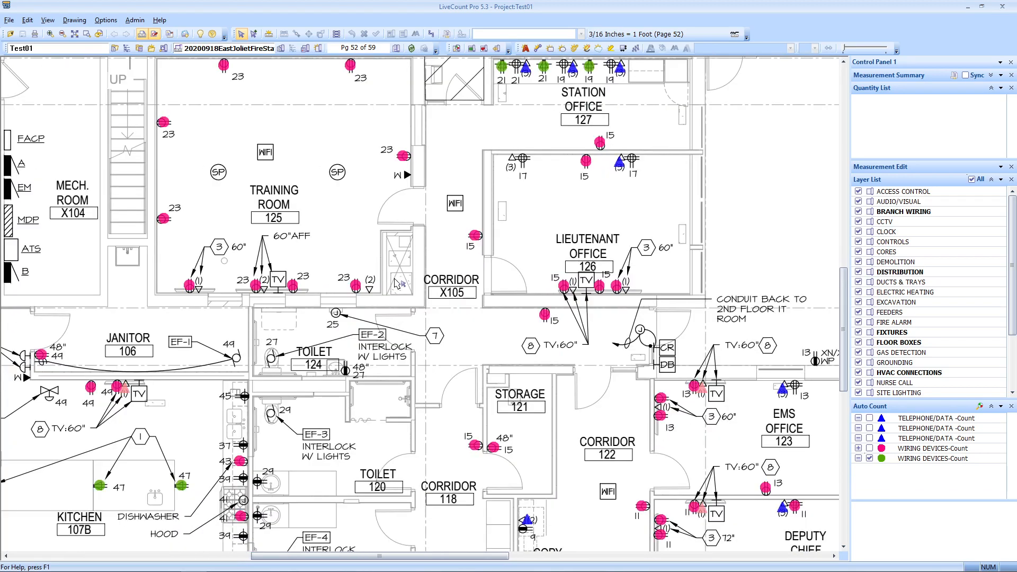
Step: Review counts across Deputy Chief Office, bunks, Dayroom, Kitchen, Janitor and Training Room
left_click_drag(552, 432, 447, 289)
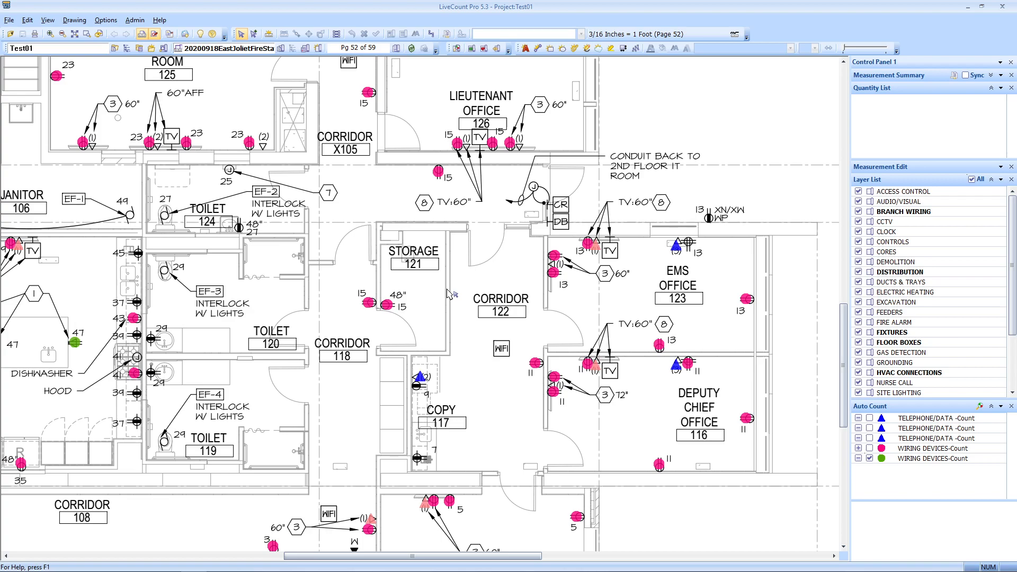
mouse_move(462, 450)
left_mouse_down()
mouse_move(521, 351)
mouse_move(466, 450)
mouse_move(455, 342)
mouse_move(697, 378)
mouse_move(555, 469)
left_mouse_up()
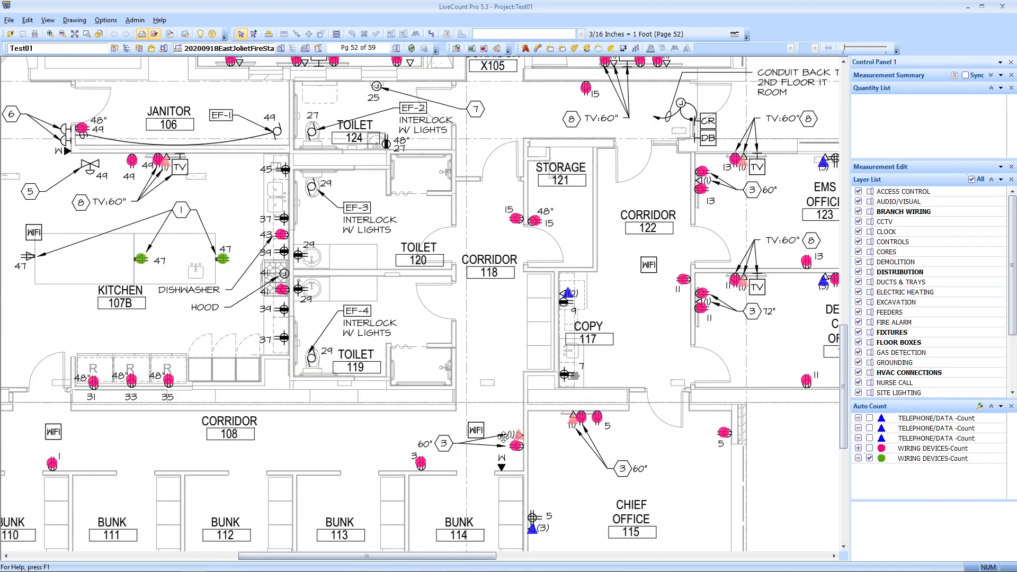
left_click_drag(497, 442, 634, 344)
mouse_move(236, 404)
left_mouse_down()
mouse_move(401, 376)
mouse_move(351, 493)
left_mouse_up()
left_click_drag(439, 347, 379, 464)
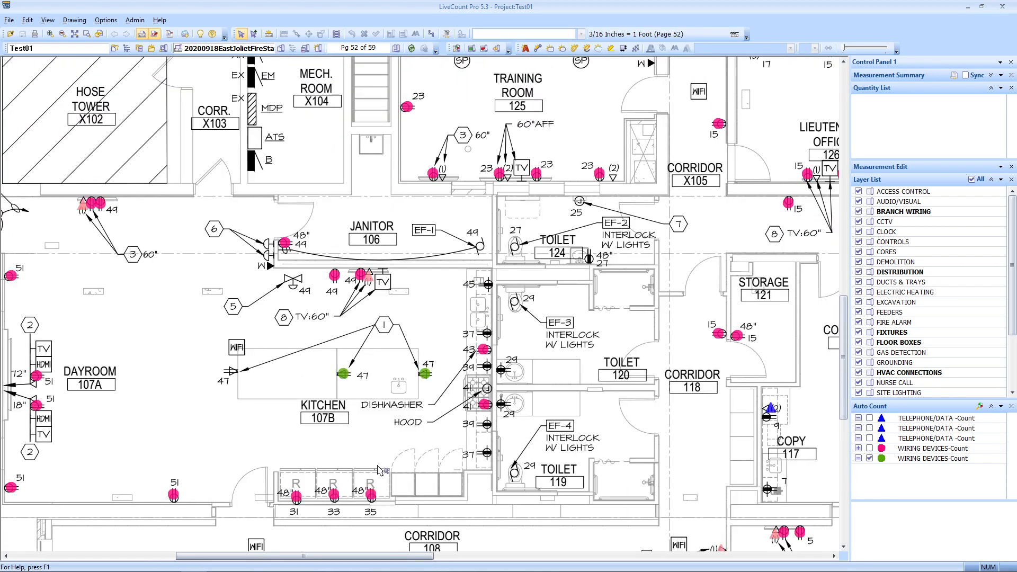
mouse_move(620, 288)
left_mouse_down()
mouse_move(434, 459)
mouse_move(382, 382)
mouse_move(379, 456)
mouse_move(344, 350)
left_mouse_up()
scroll(435, 462, "up", 3)
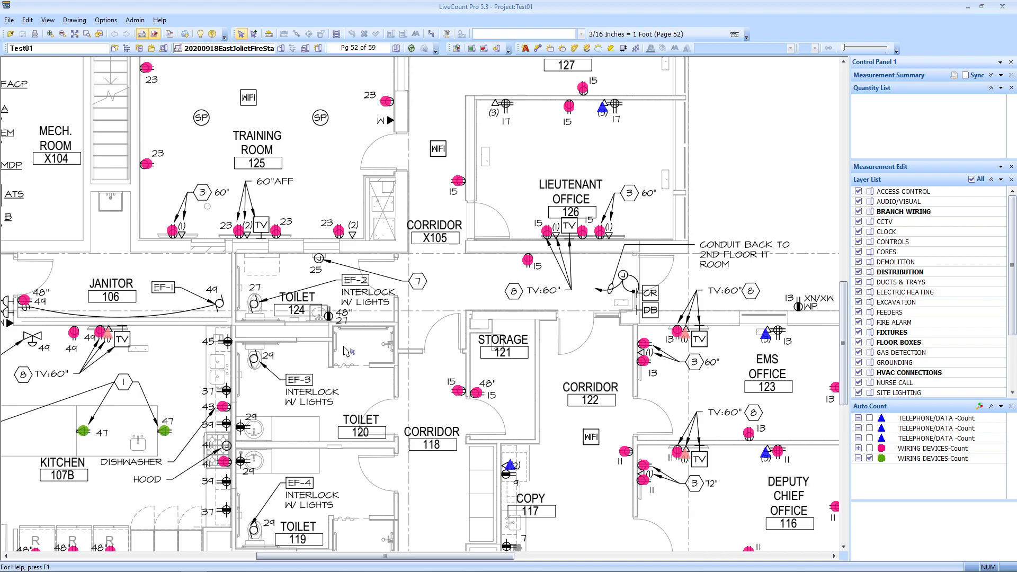
left_click_drag(546, 265, 530, 290)
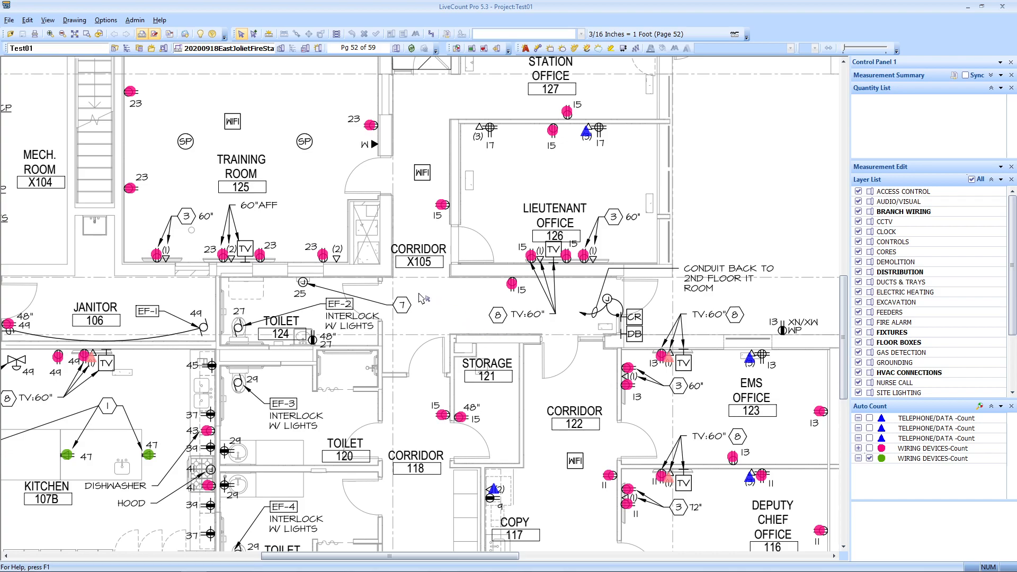
left_click(397, 49)
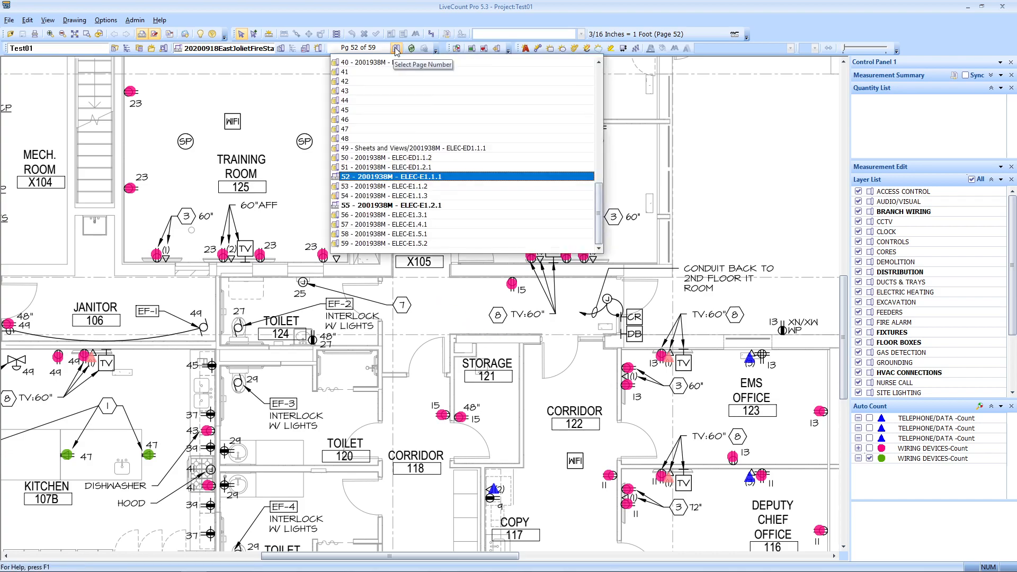
Step: Go to the page 55 lighting plan and delete the orange corridor and bunk zone
left_click(427, 187)
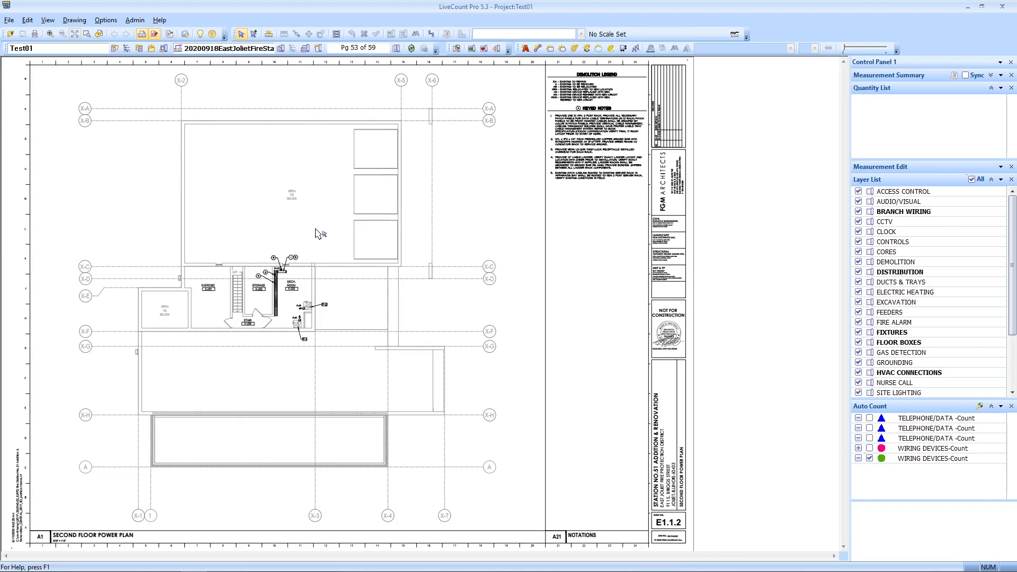
key("Page_Down")
key("Page_Down")
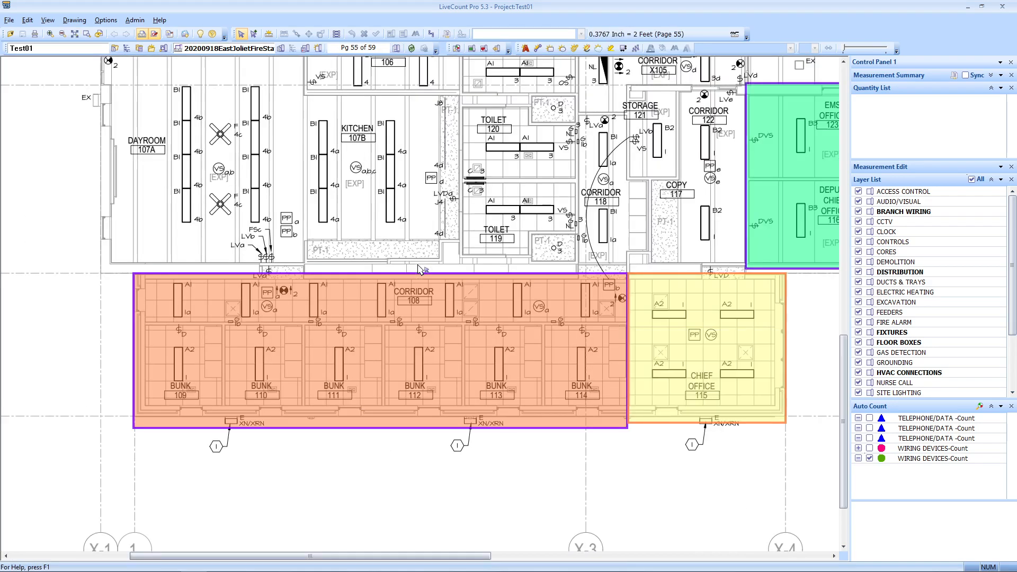
left_click(508, 324)
key("Delete")
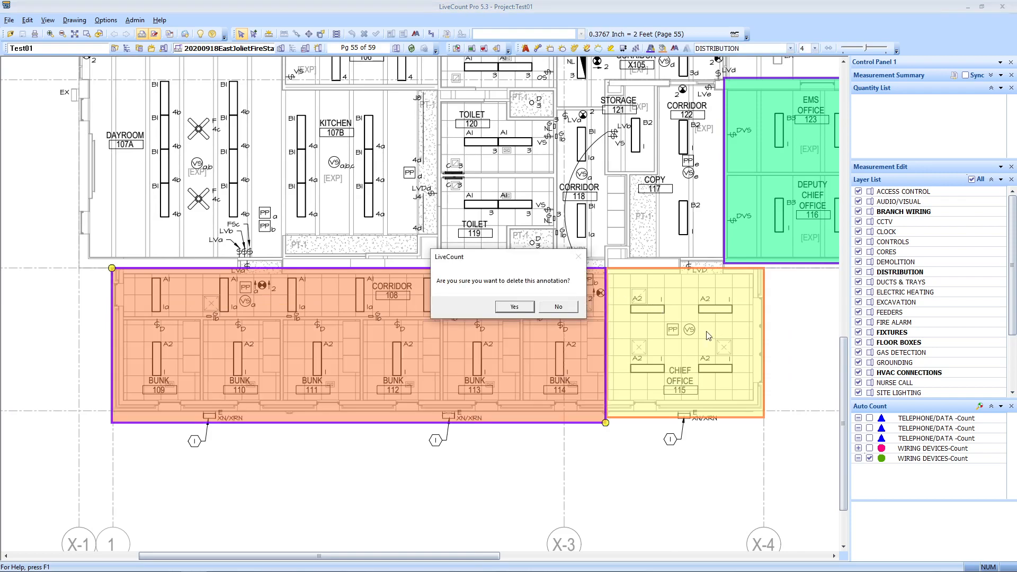
left_click(514, 306)
Step: Delete the yellow Chief Office zone and the green EMS/Deputy zone
key("Delete")
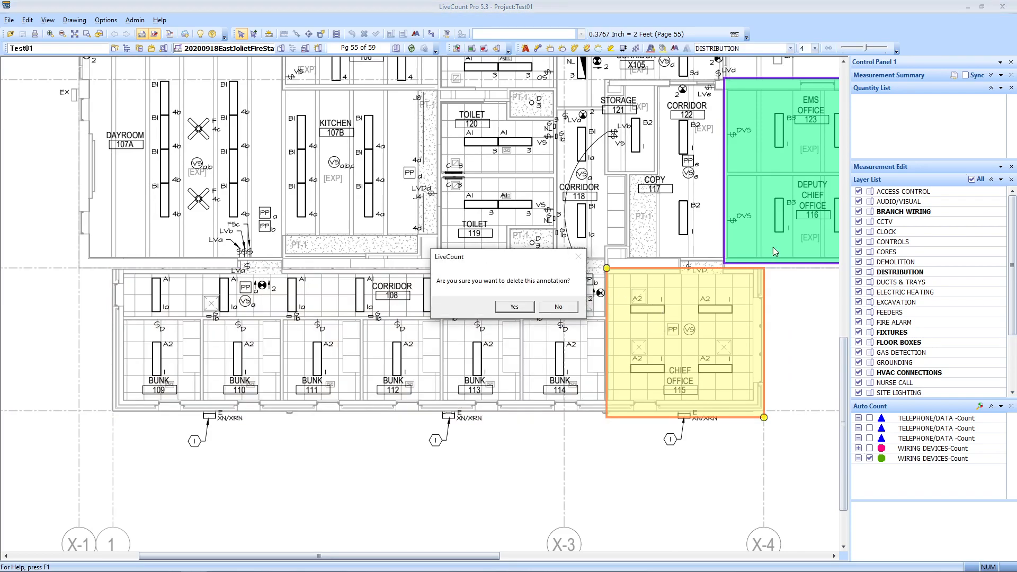
left_click(514, 307)
key("Delete")
left_click(515, 307)
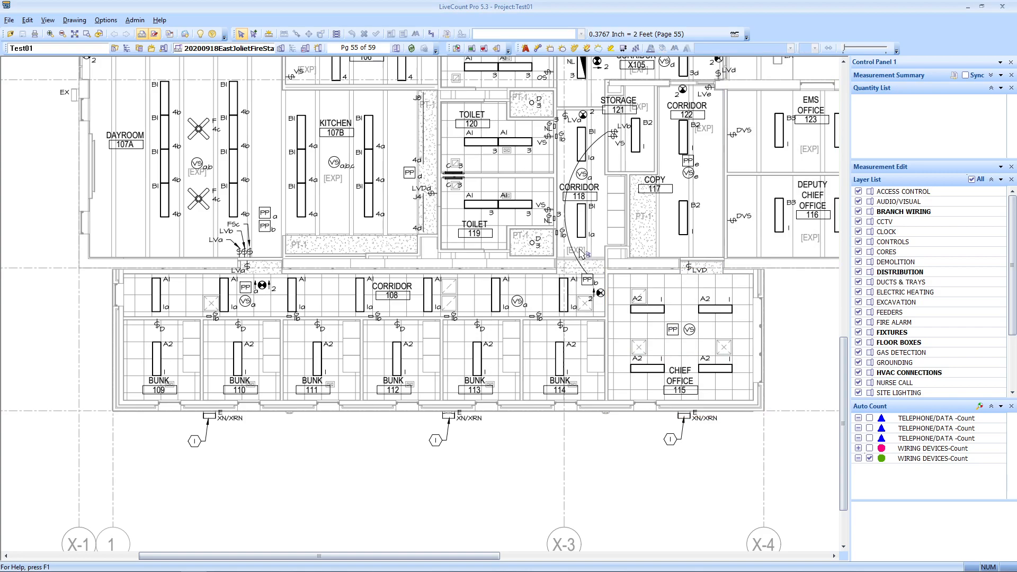
scroll(532, 445, "up", 5)
Step: Start Auto Count, outline the top-left A2 fixture in Training Room 125, and include previously counted items
mouse_move(532, 445)
left_mouse_down()
mouse_move(548, 437)
mouse_move(562, 457)
left_mouse_up()
scroll(391, 138, "up", 5)
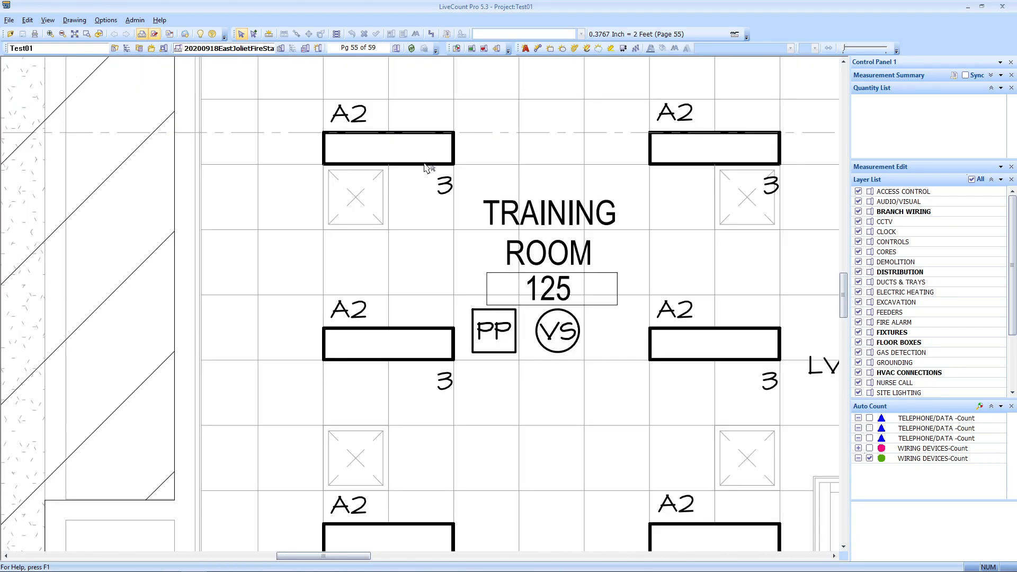
left_click_drag(427, 169, 415, 214)
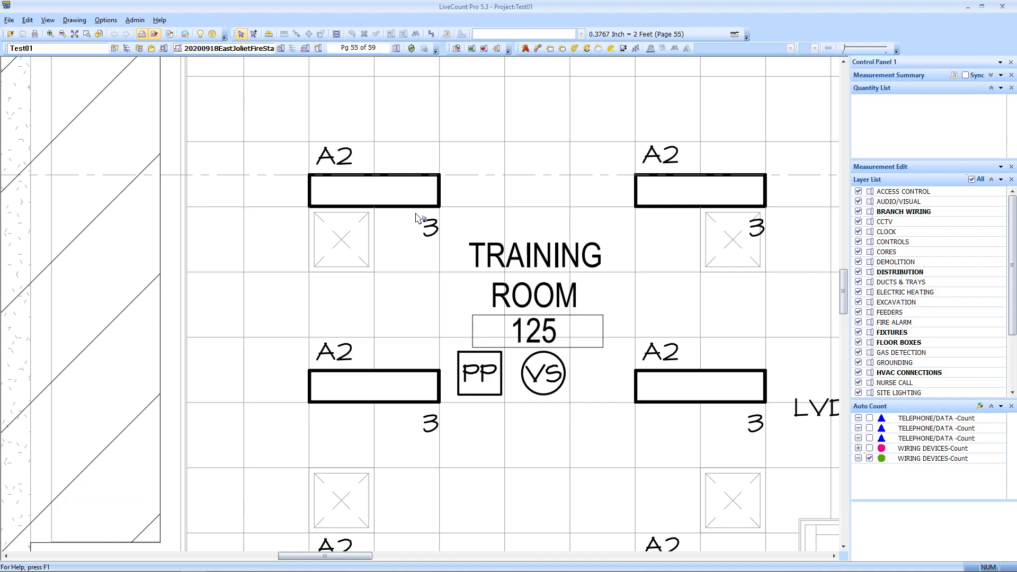
left_click(456, 48)
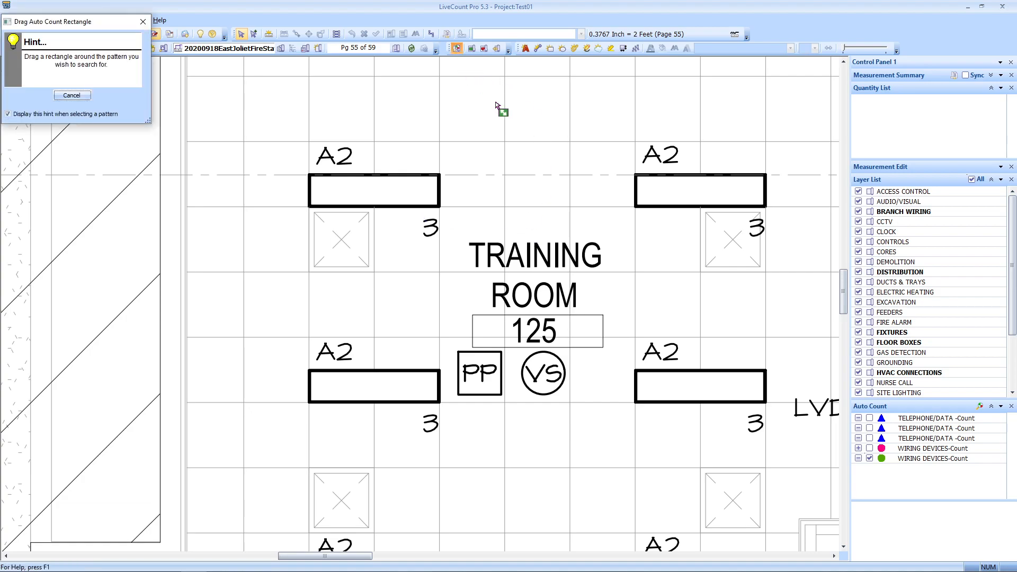
scroll(324, 181, "up", 1)
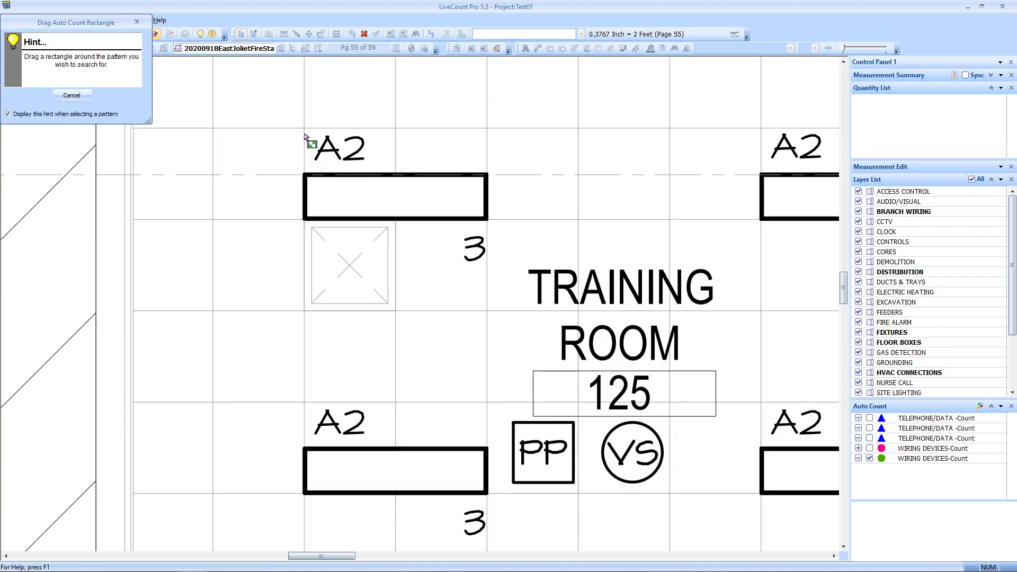
scroll(341, 218, "down", 2)
left_click_drag(512, 356, 333, 328)
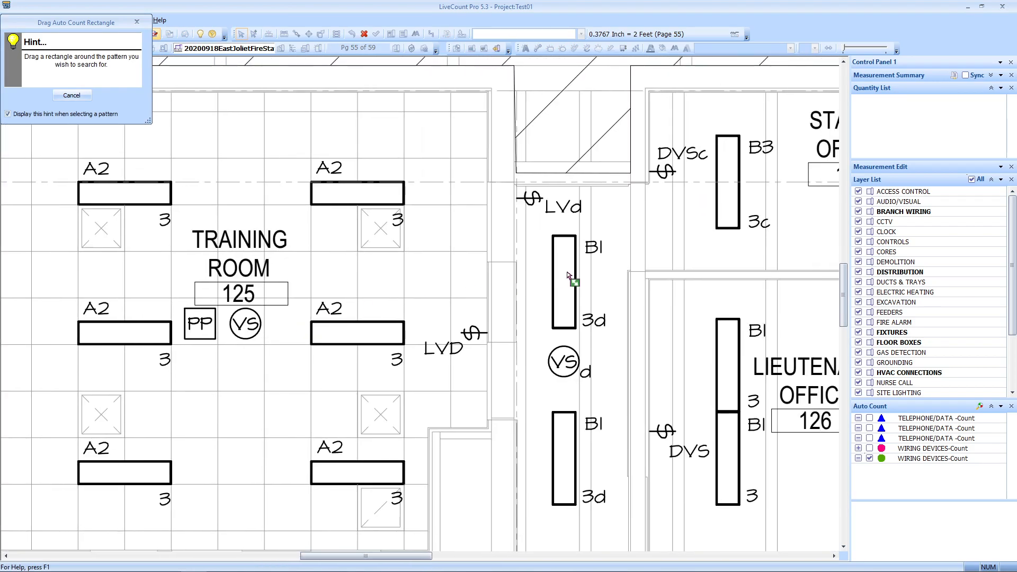
scroll(567, 275, "up", 1)
scroll(466, 235, "down", 2)
left_click_drag(509, 283, 586, 298)
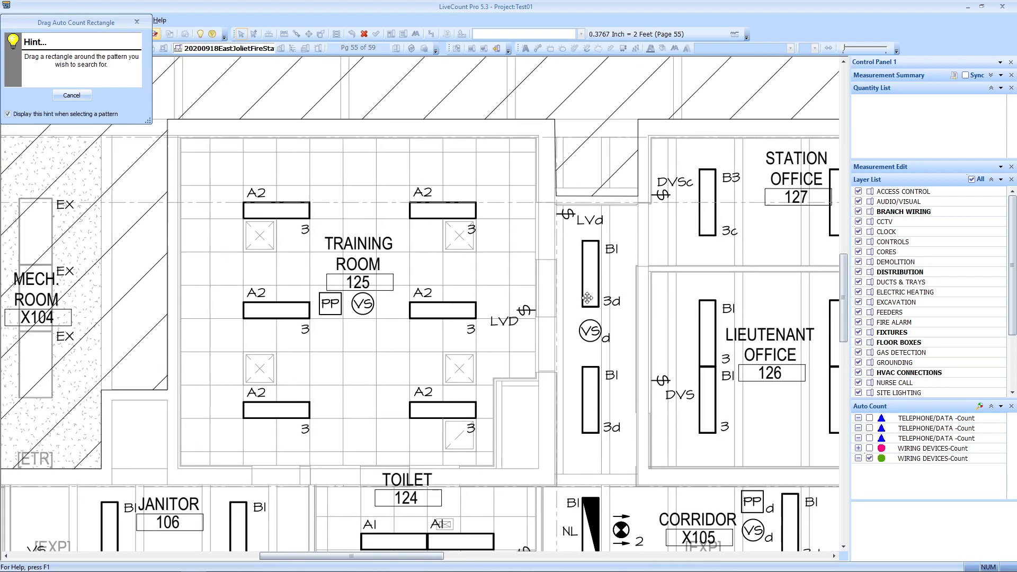
scroll(272, 211, "up", 3)
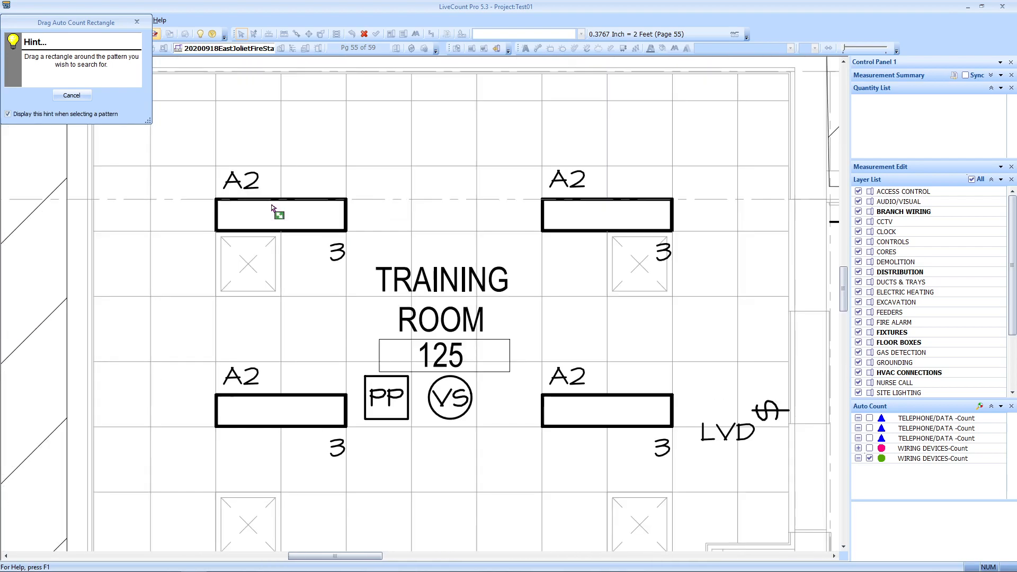
left_click_drag(241, 184, 342, 218)
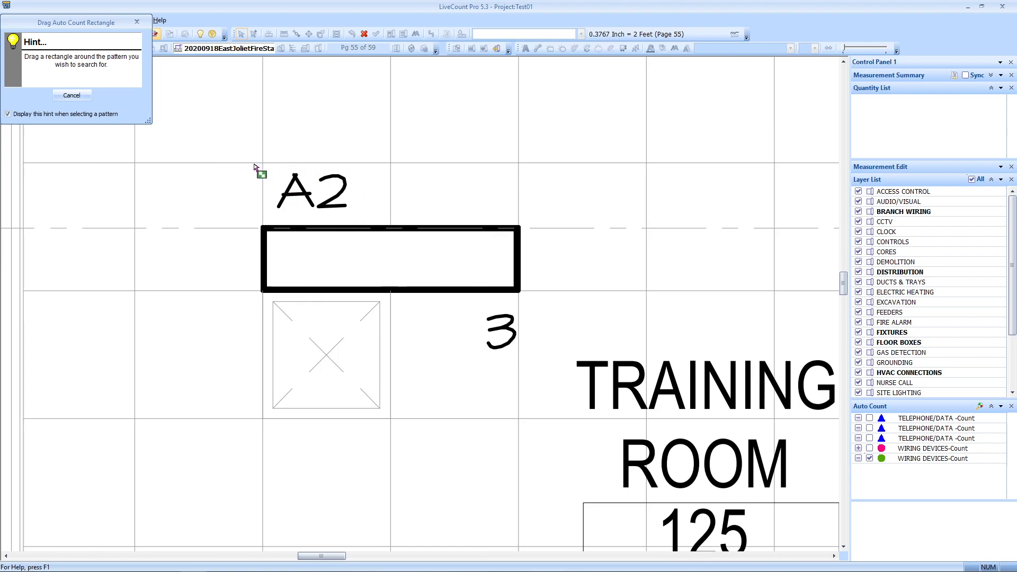
left_click_drag(253, 162, 522, 297)
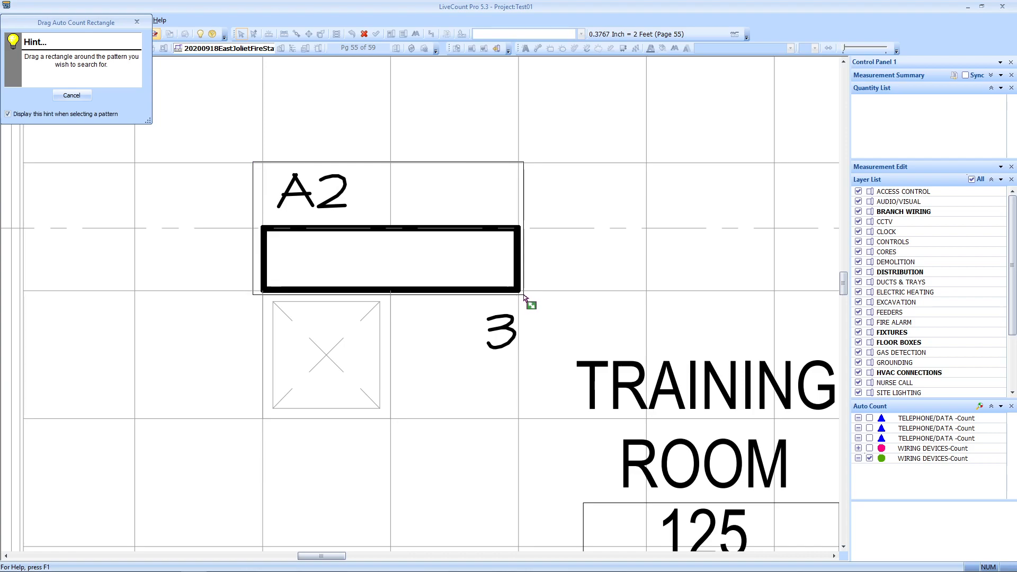
left_click(401, 207)
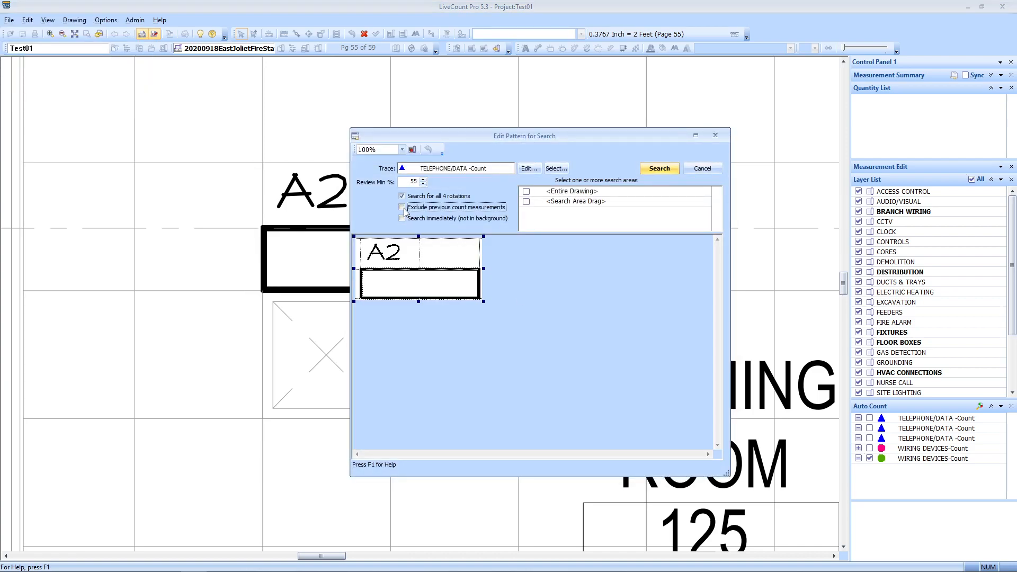
Step: Set the search area to <Entire Drawing> and run the A2 fixture search
left_click(526, 192)
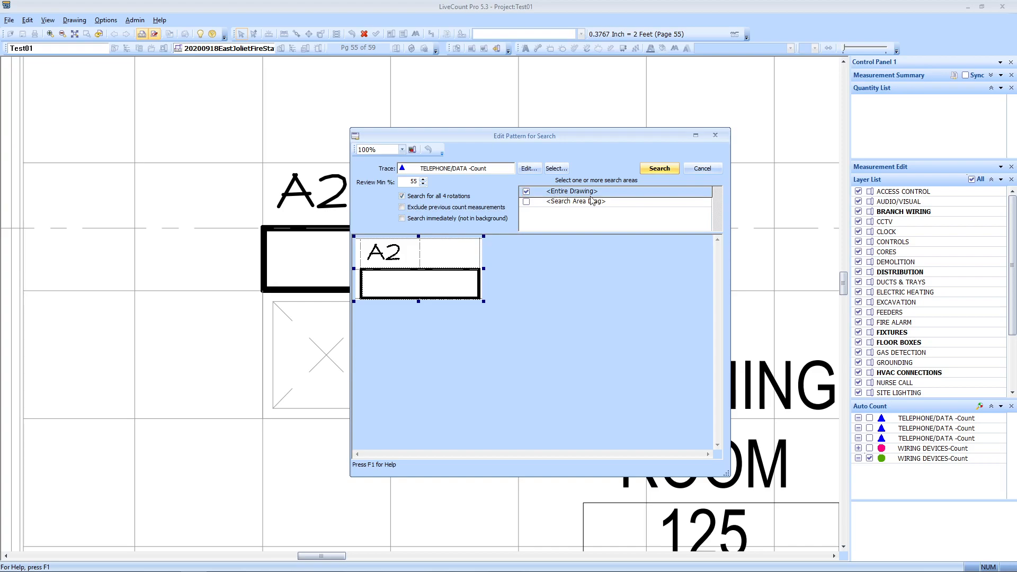
left_click(660, 169)
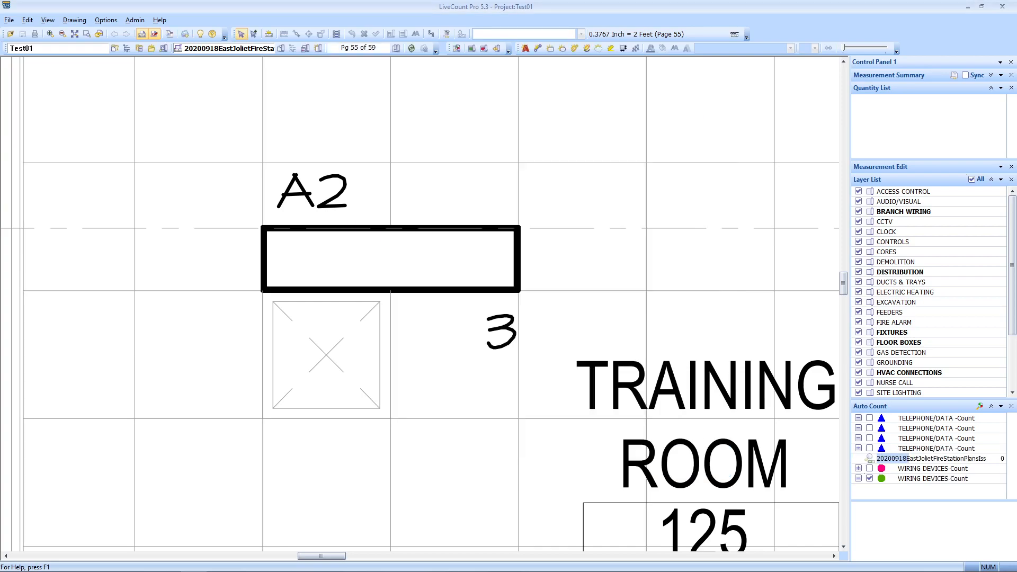
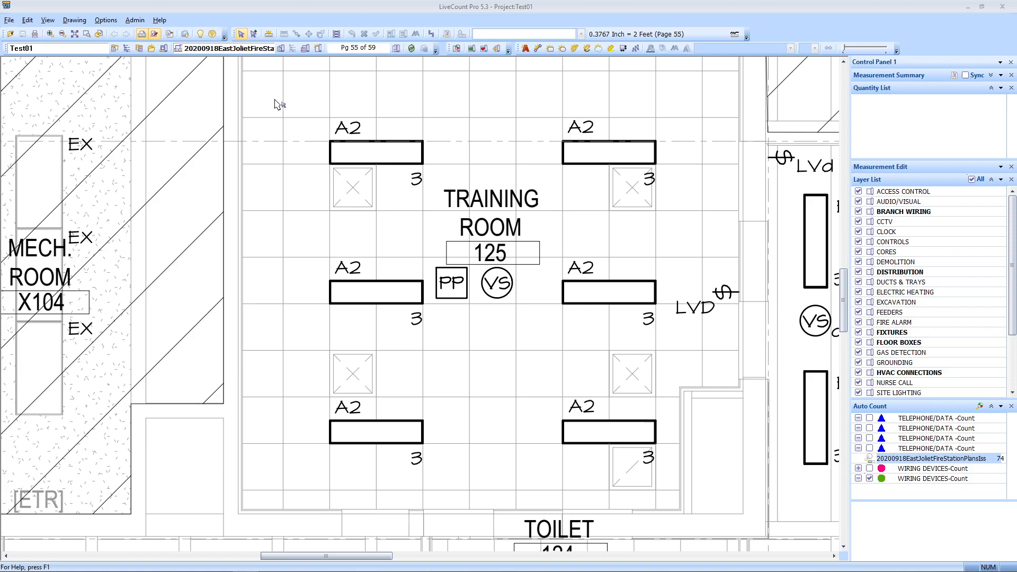
Step: Open Pattern Search Review for the A2 fixture auto-count result
scroll(305, 121, "up", 2)
scroll(386, 175, "up", 1)
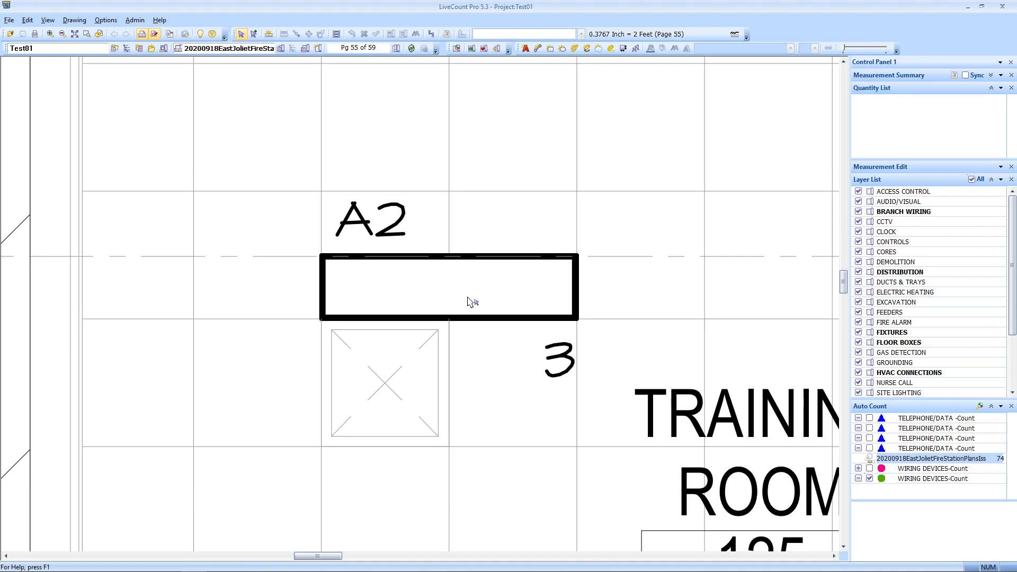
scroll(351, 232, "up", 2)
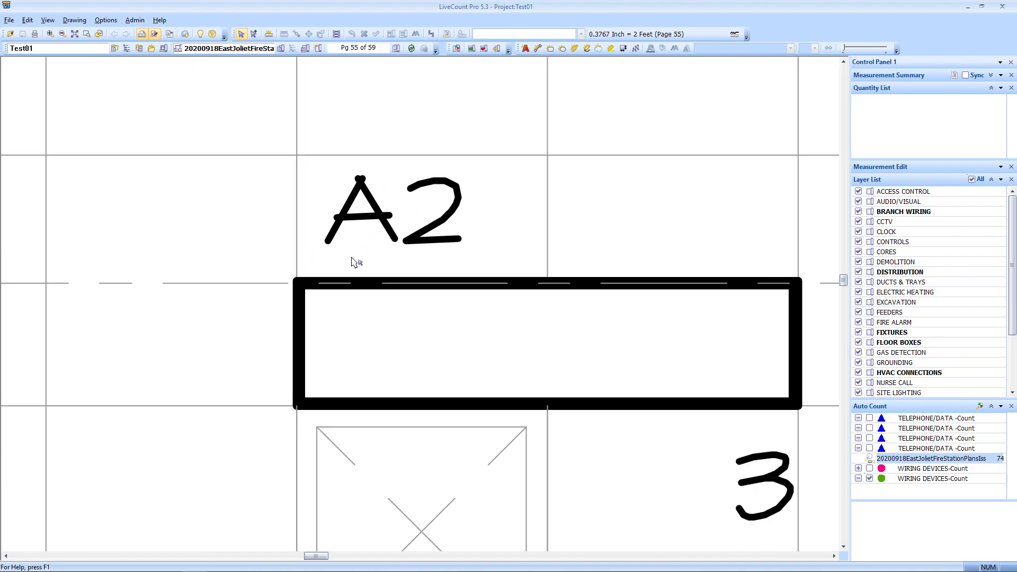
scroll(352, 262, "down", 2)
scroll(362, 251, "up", 2)
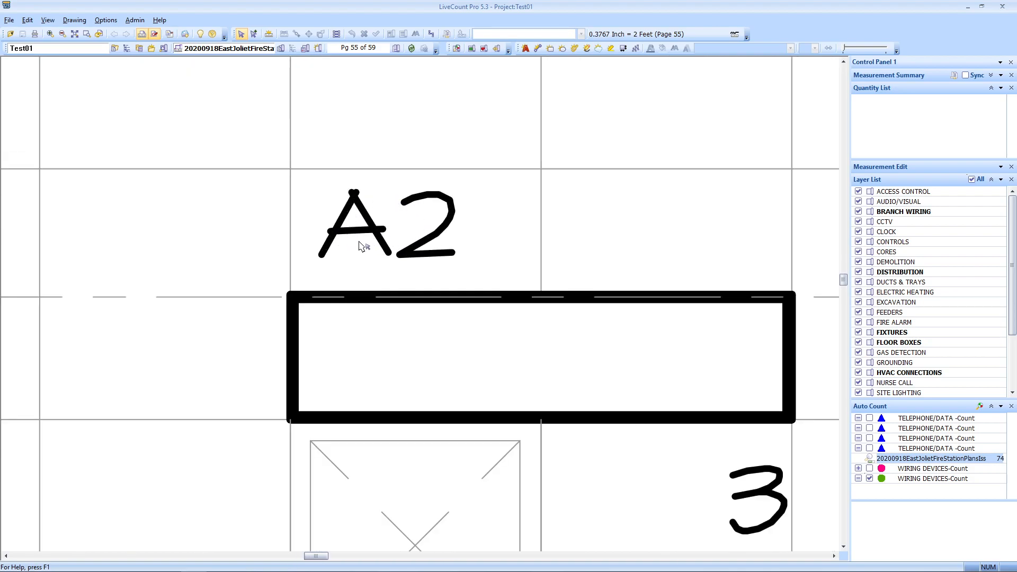
scroll(360, 247, "down", 3)
scroll(541, 334, "up", 1)
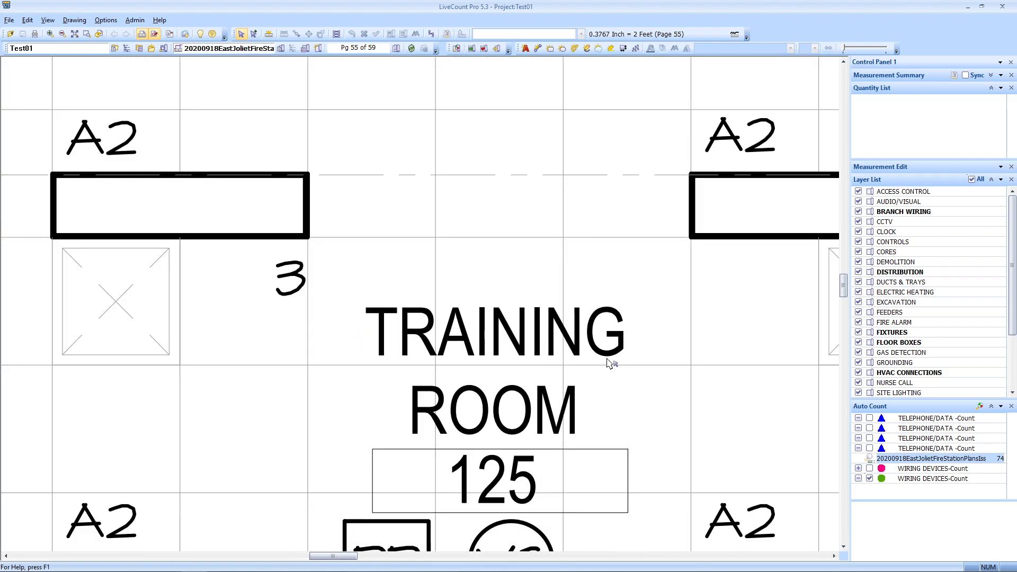
scroll(470, 348, "down", 5)
mouse_move(753, 377)
left_mouse_down()
mouse_move(402, 407)
mouse_move(538, 297)
left_mouse_up()
scroll(540, 299, "down", 4)
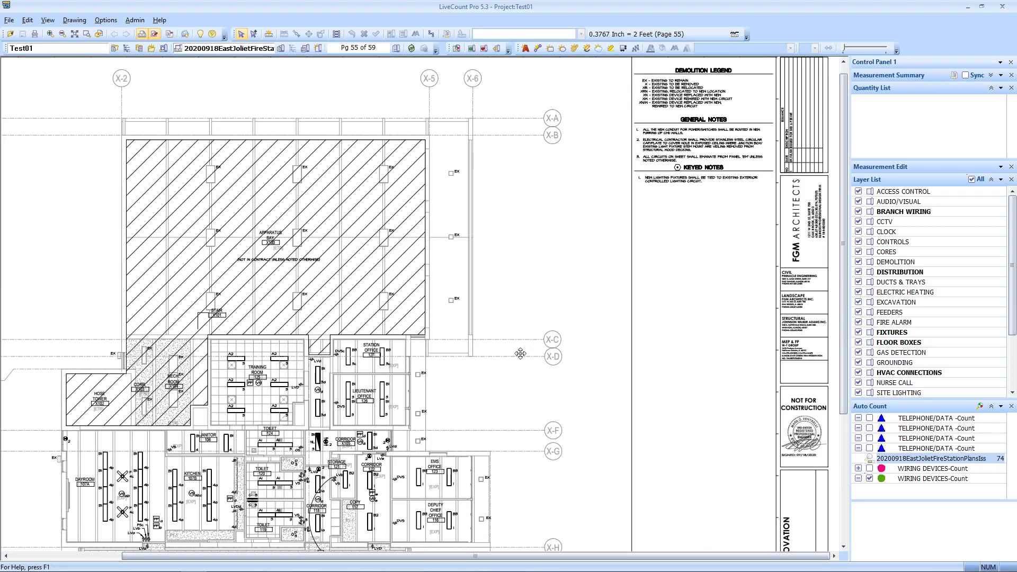
left_click_drag(530, 347, 530, 359)
scroll(760, 204, "up", 5)
left_click_drag(525, 97, 534, 197)
scroll(516, 191, "up", 2)
left_click_drag(552, 275, 546, 287)
scroll(532, 310, "up", 3)
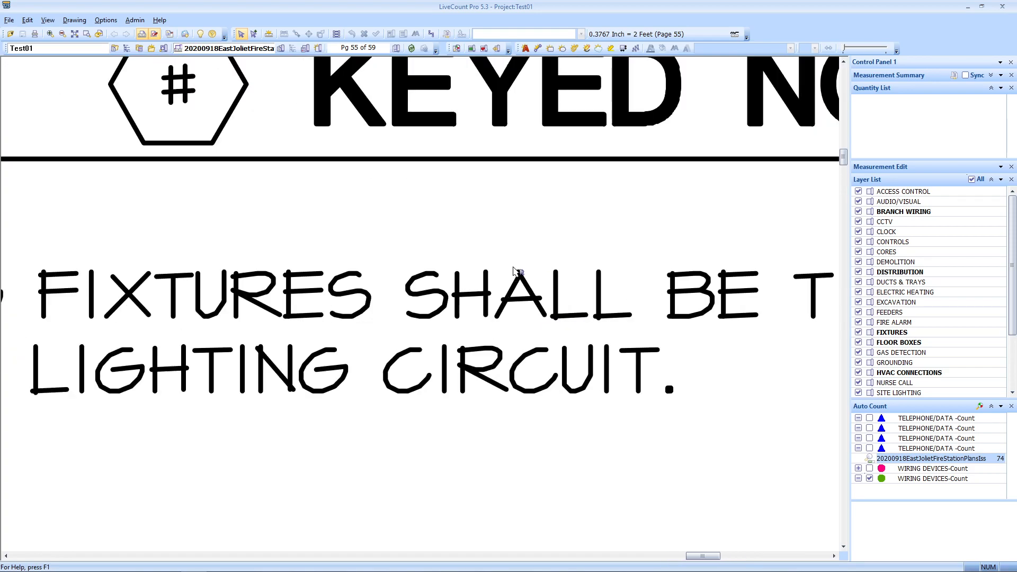
scroll(526, 311, "down", 3)
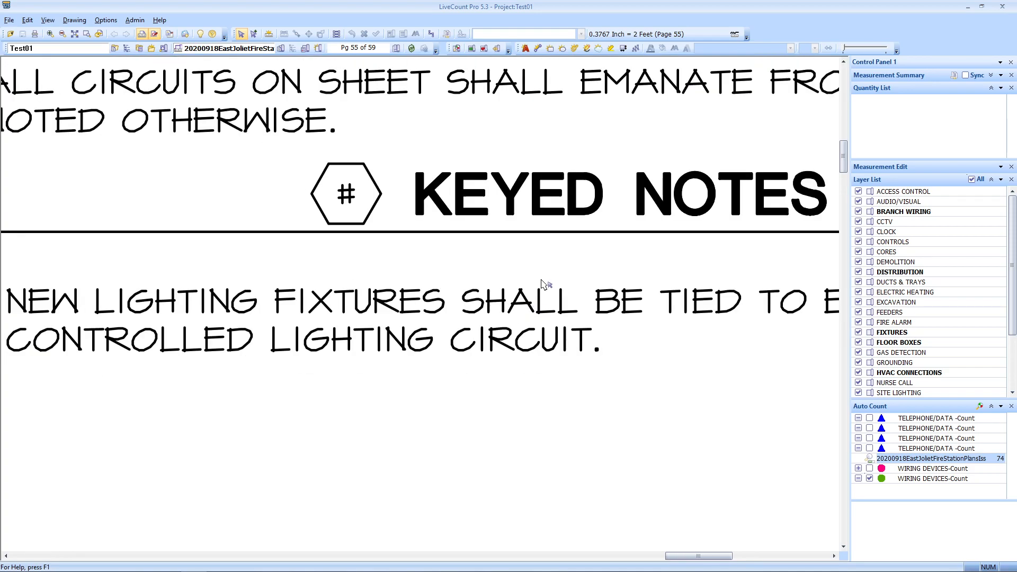
scroll(541, 284, "down", 4)
left_click_drag(583, 259, 502, 398)
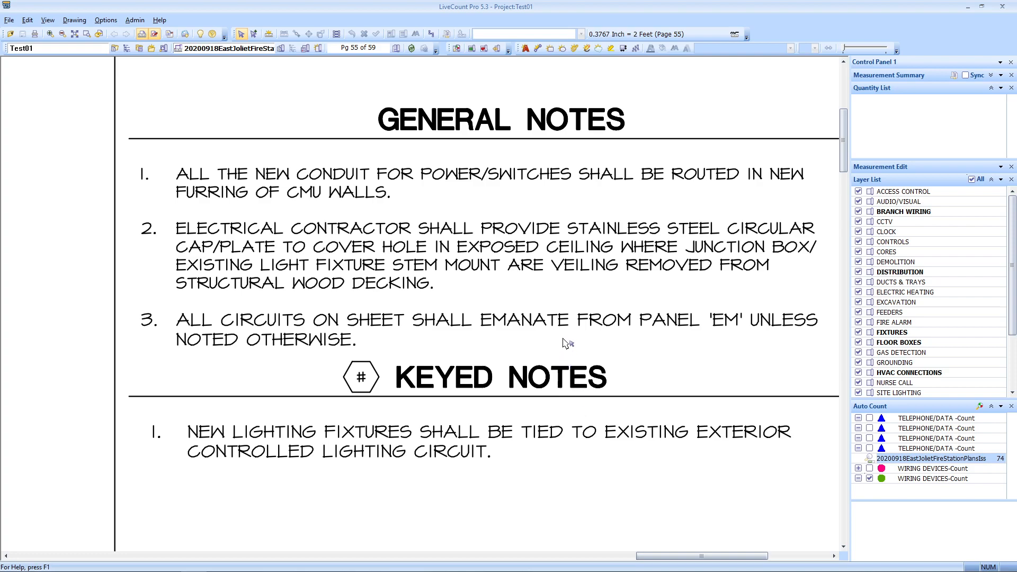
scroll(566, 343, "down", 3)
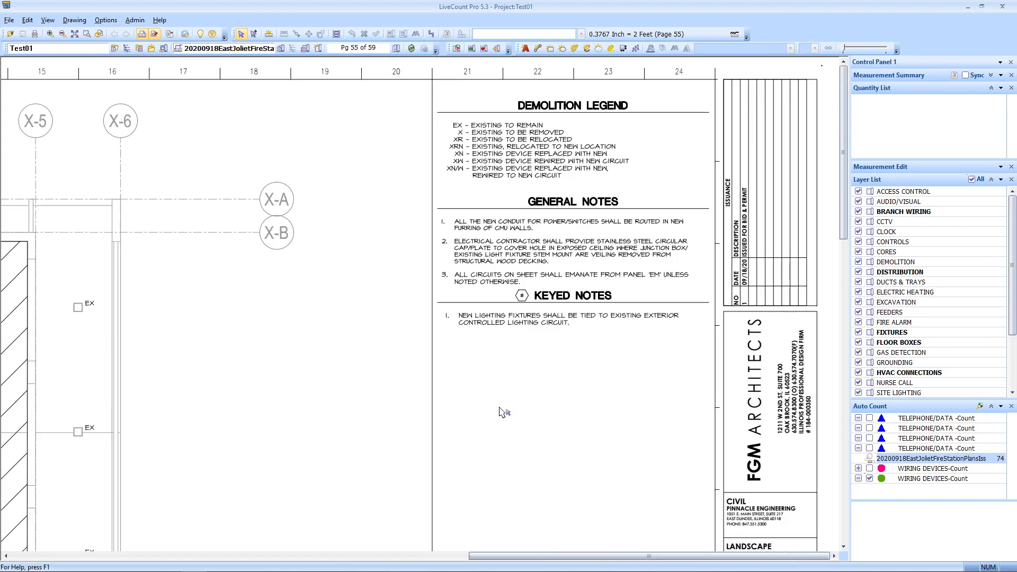
left_click_drag(503, 406, 717, 286)
left_click_drag(264, 386, 622, 290)
mouse_move(490, 393)
left_mouse_down()
mouse_move(535, 330)
mouse_move(590, 302)
left_mouse_up()
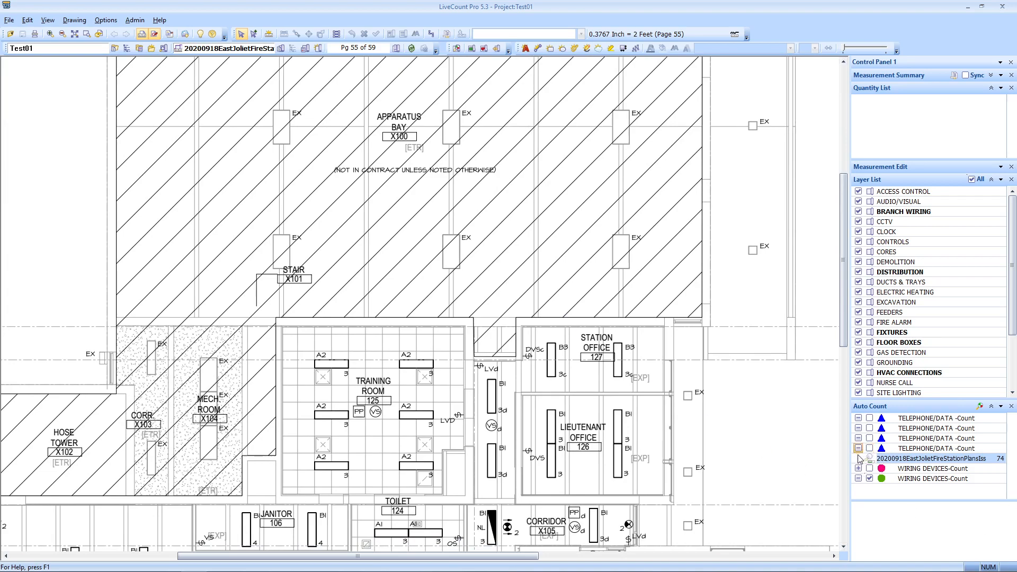
mouse_move(928, 477)
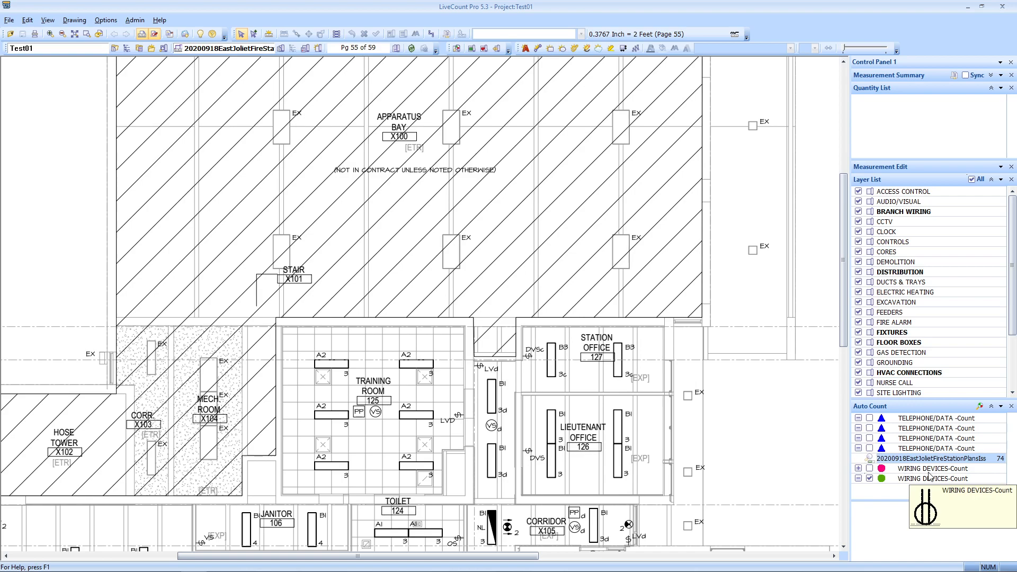
double_click(895, 459)
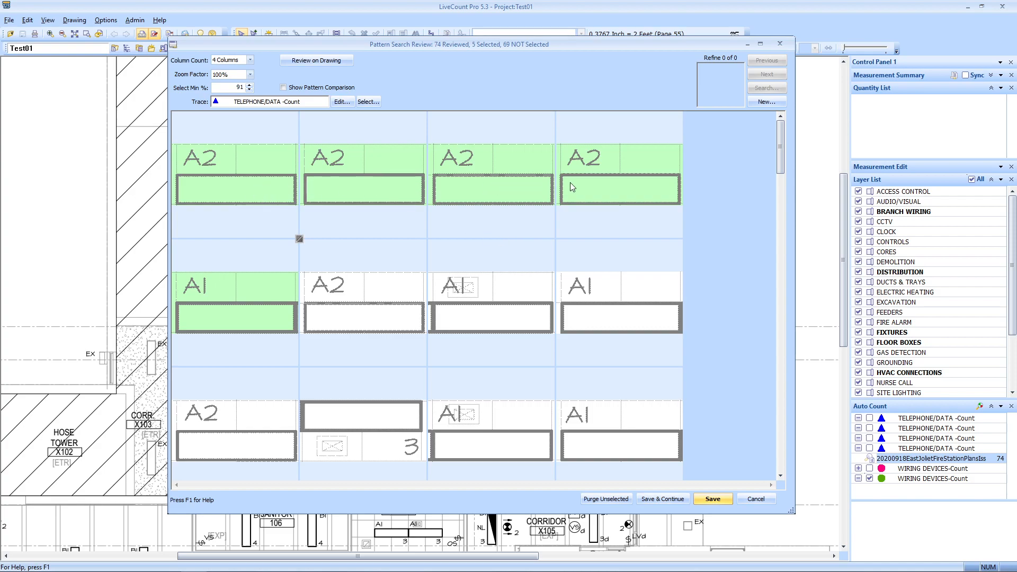
Step: Select the A2 match cells among the 74 results and show them on the drawing
left_click(380, 307)
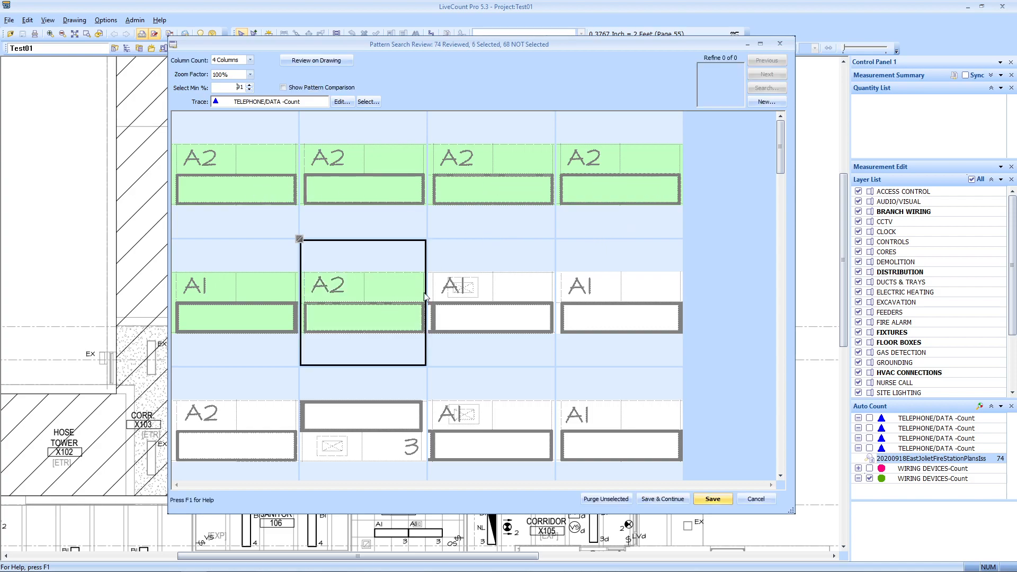
left_click(279, 427)
scroll(564, 341, "down", 3)
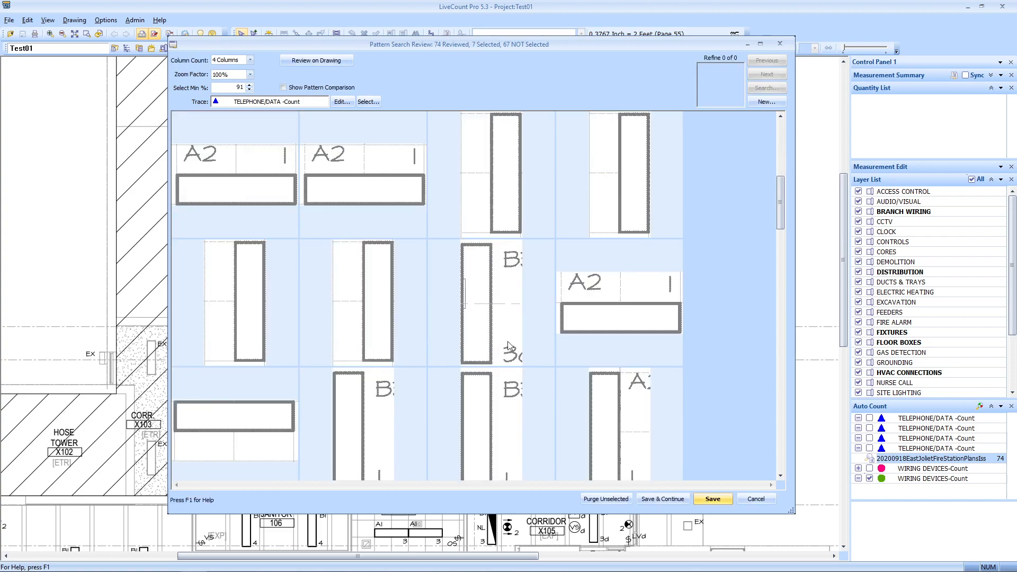
left_click(289, 315)
left_click(348, 310)
scroll(446, 294, "down", 1)
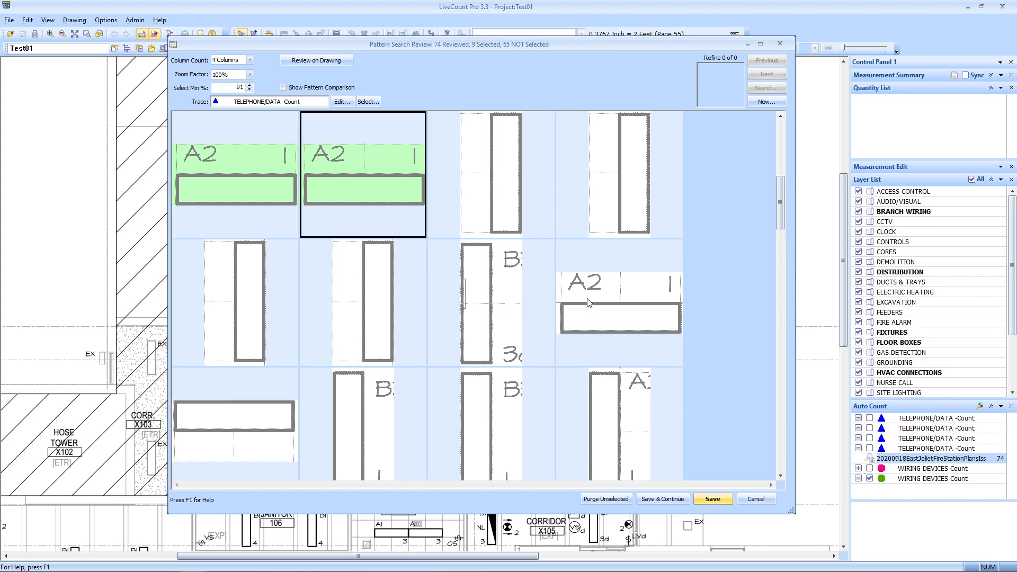
left_click(610, 307)
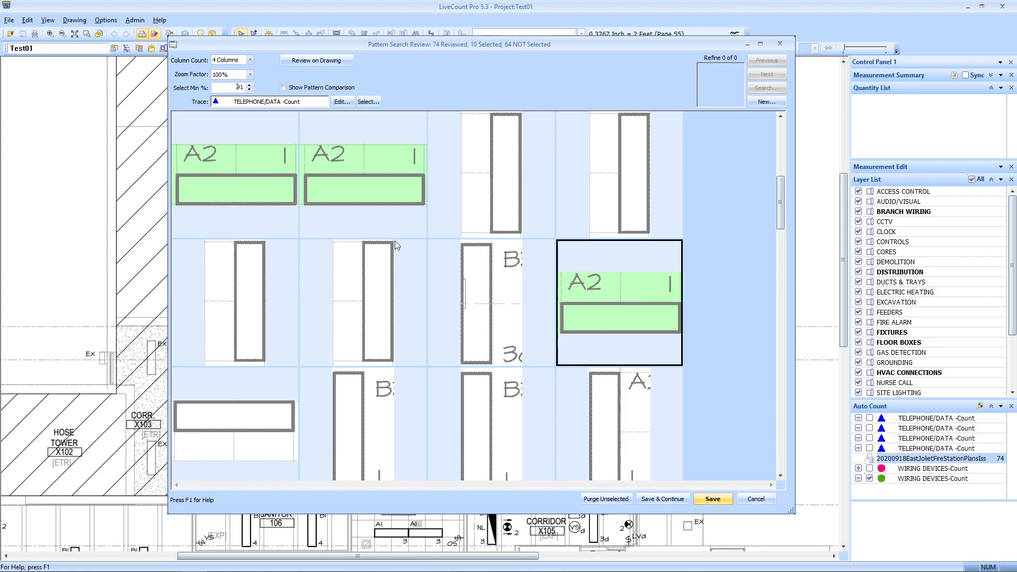
scroll(395, 310, "up", 1)
scroll(395, 310, "down", 1)
left_click(324, 61)
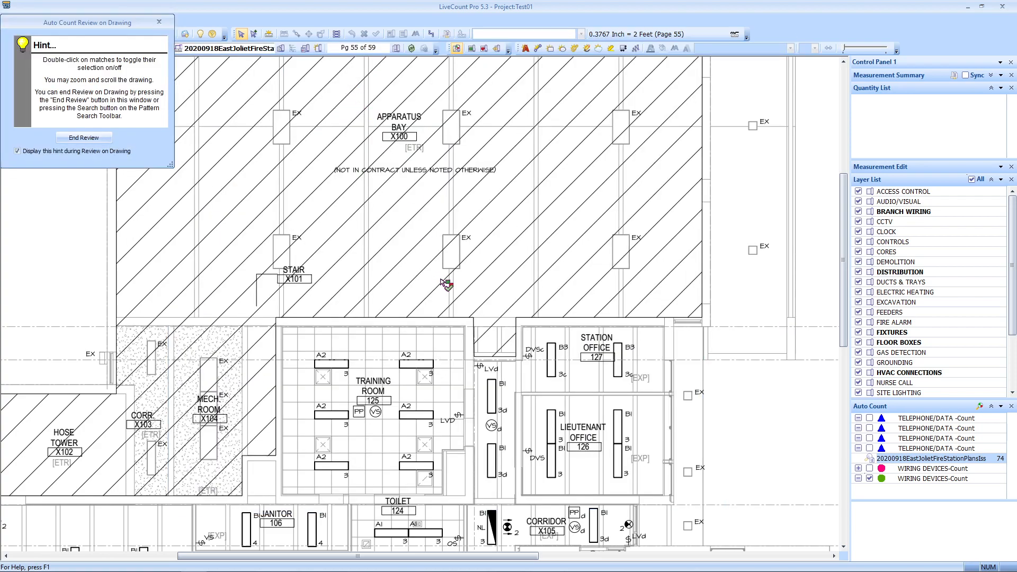
Step: Include the A2 fixtures in BUNK rooms 109 through 114 in the count
left_click_drag(520, 422, 592, 297)
scroll(423, 403, "up", 2)
mouse_move(434, 420)
left_mouse_down()
mouse_move(621, 322)
mouse_move(621, 309)
mouse_move(318, 190)
left_mouse_up()
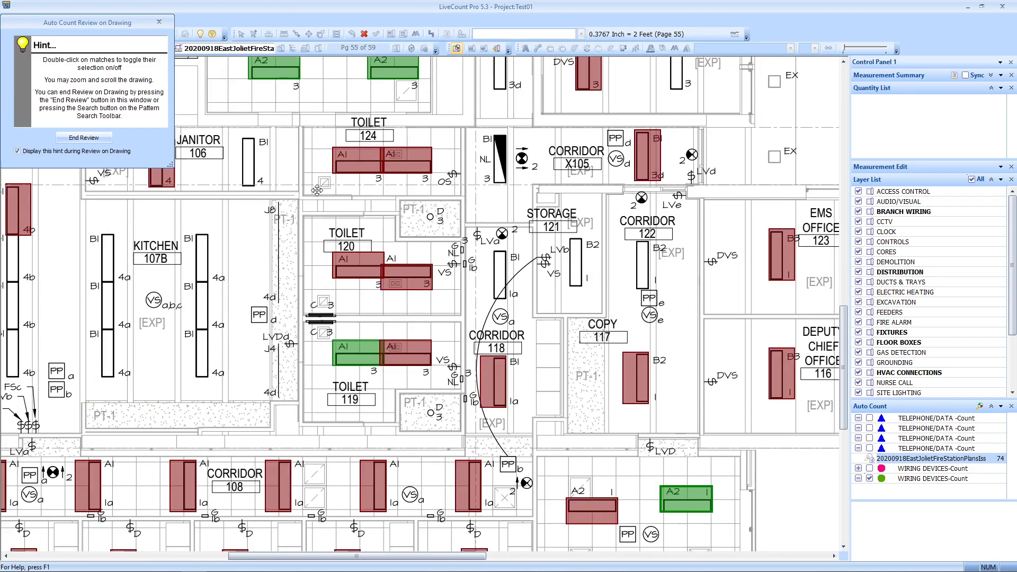
mouse_move(443, 401)
left_mouse_down()
mouse_move(588, 305)
mouse_move(526, 526)
left_mouse_up()
mouse_move(434, 466)
left_mouse_down()
mouse_move(524, 201)
mouse_move(542, 188)
left_mouse_up()
mouse_move(459, 377)
left_mouse_down()
mouse_move(500, 375)
mouse_move(526, 345)
mouse_move(504, 359)
left_mouse_up()
double_click(140, 401)
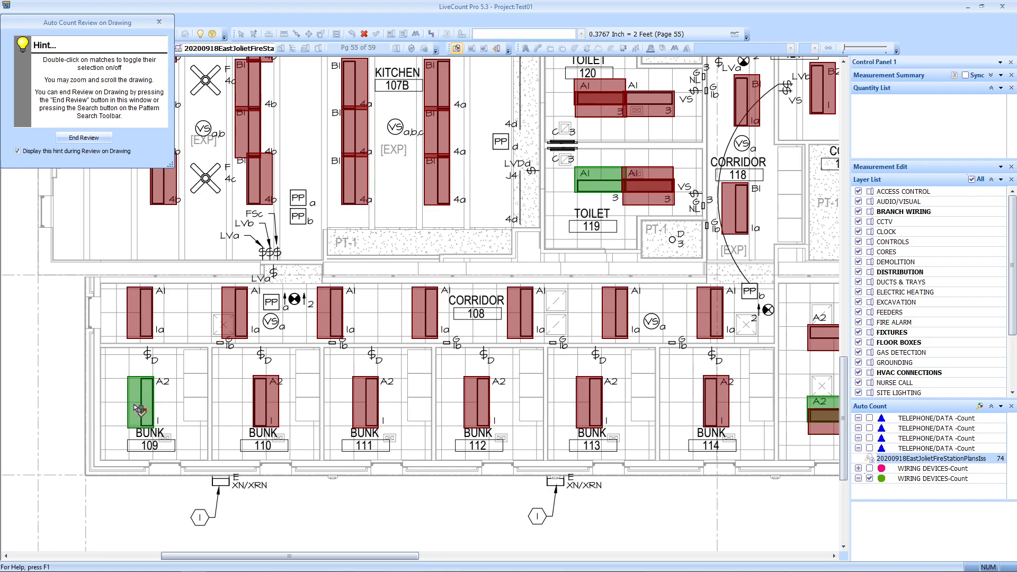
double_click(262, 401)
double_click(361, 398)
double_click(472, 402)
double_click(587, 400)
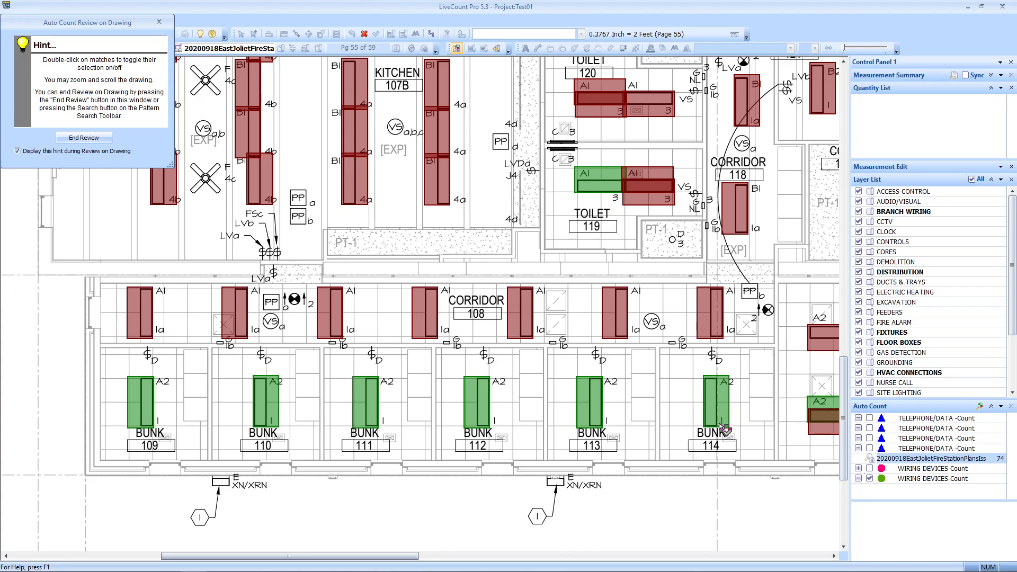
double_click(723, 400)
Step: Deselect the left A2 match in Toilet 119
scroll(723, 400, "up", 3)
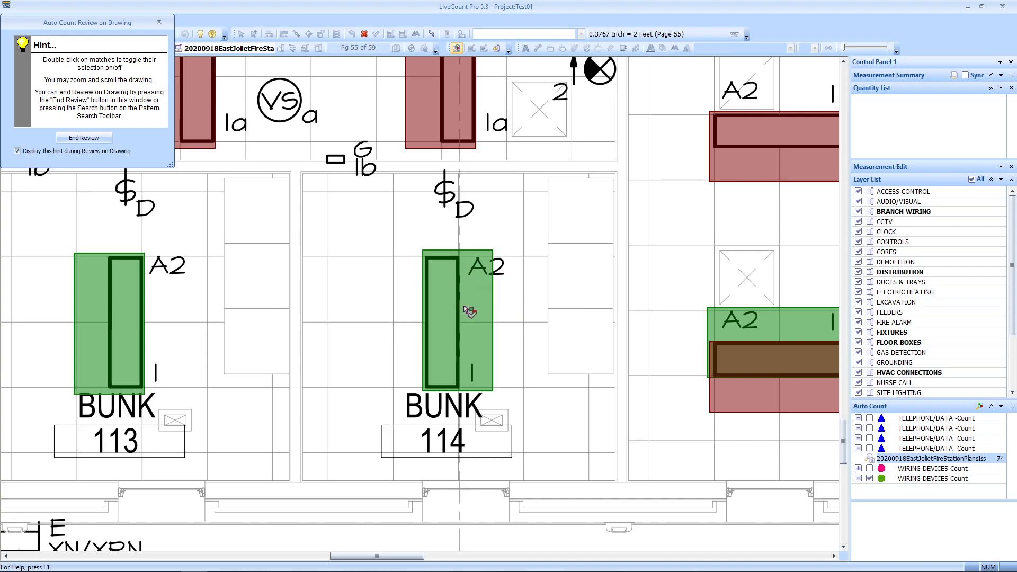
scroll(462, 307, "down", 1)
mouse_move(497, 322)
left_mouse_down()
mouse_move(441, 335)
mouse_move(493, 343)
left_mouse_up()
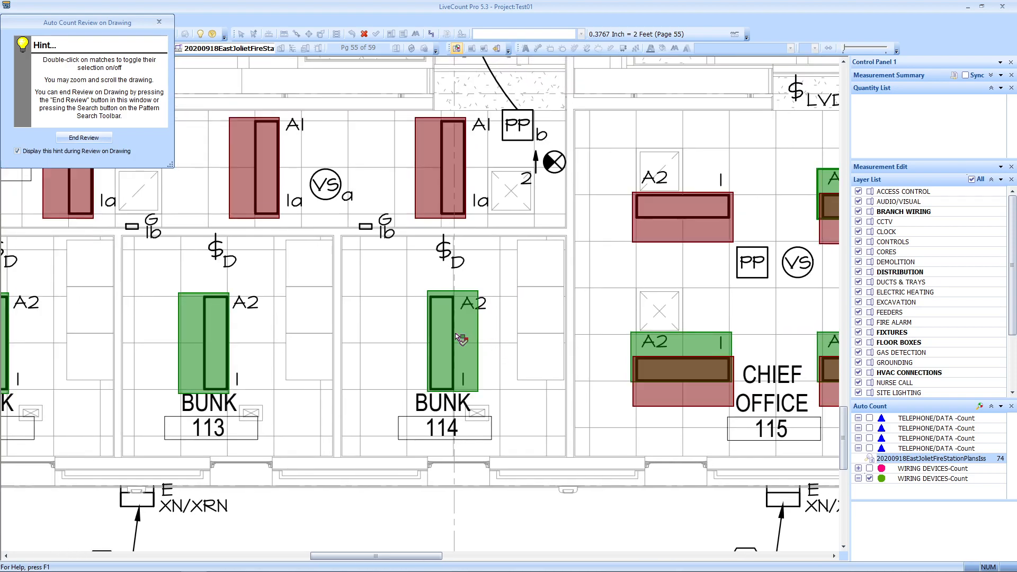
scroll(458, 324, "up", 1)
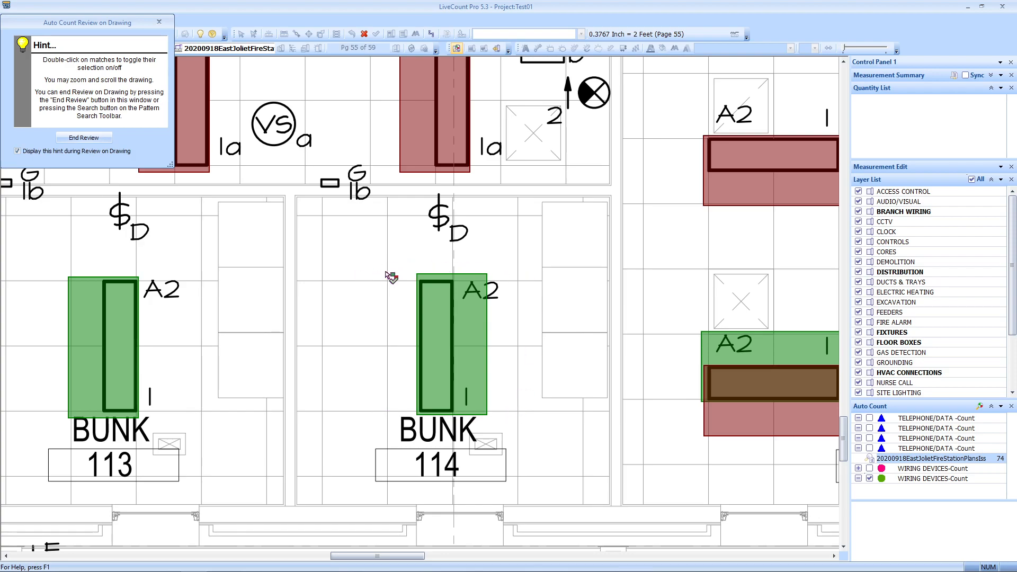
scroll(401, 335, "down", 1)
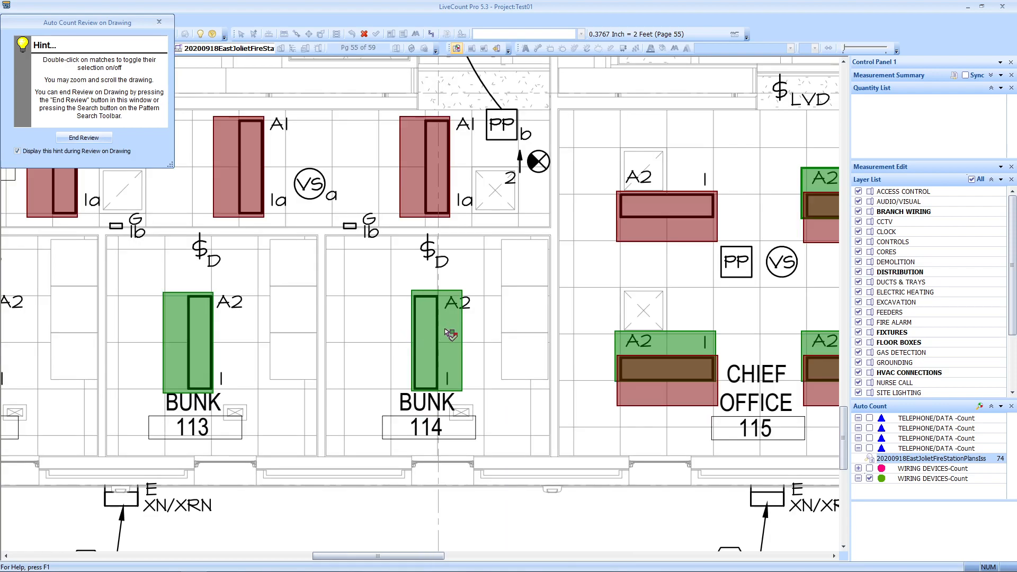
scroll(443, 327, "up", 1)
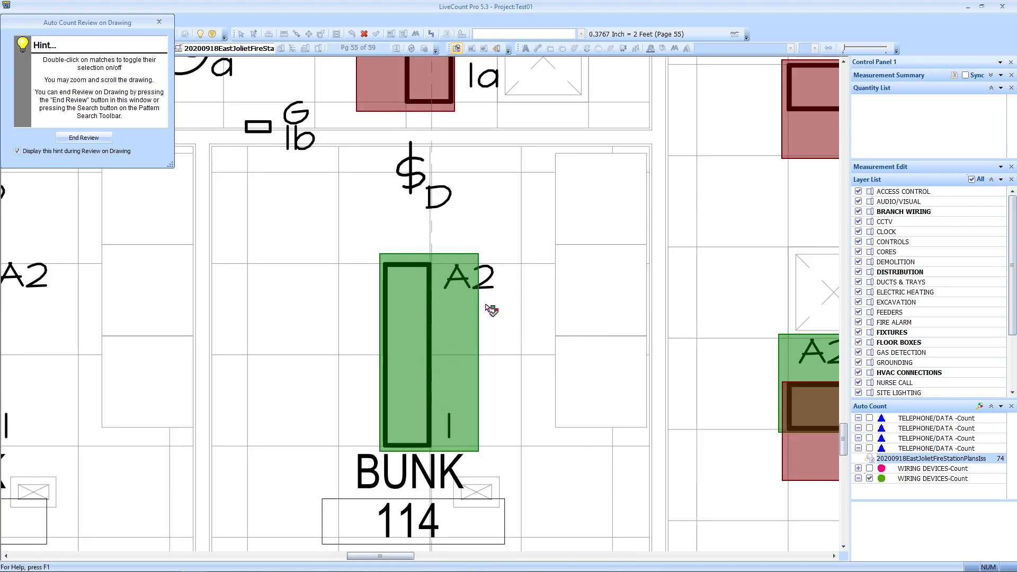
scroll(491, 309, "down", 2)
left_click_drag(530, 333, 312, 309)
scroll(511, 379, "up", 2)
scroll(481, 332, "down", 3)
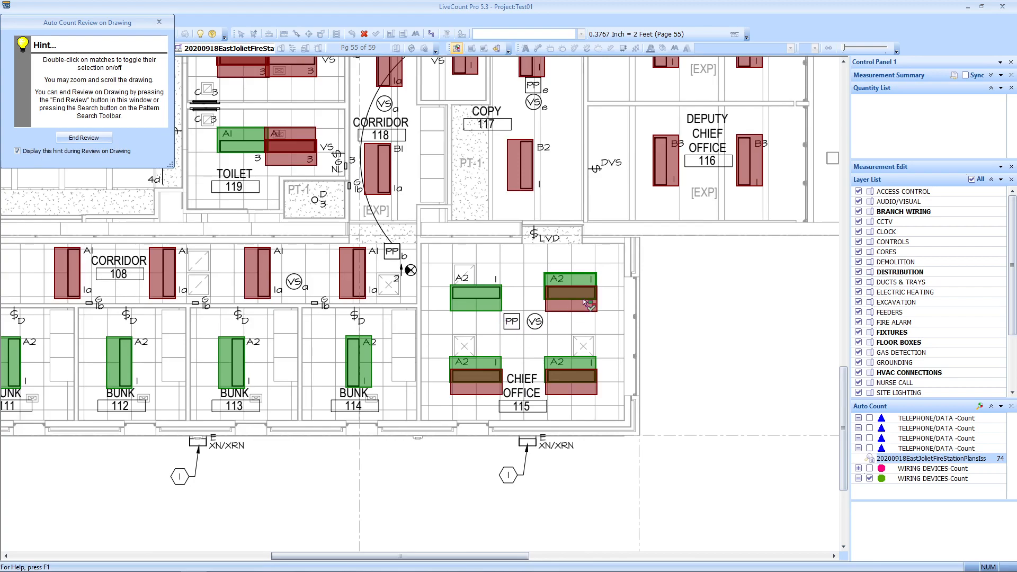
scroll(583, 299, "up", 3)
scroll(582, 325, "down", 3)
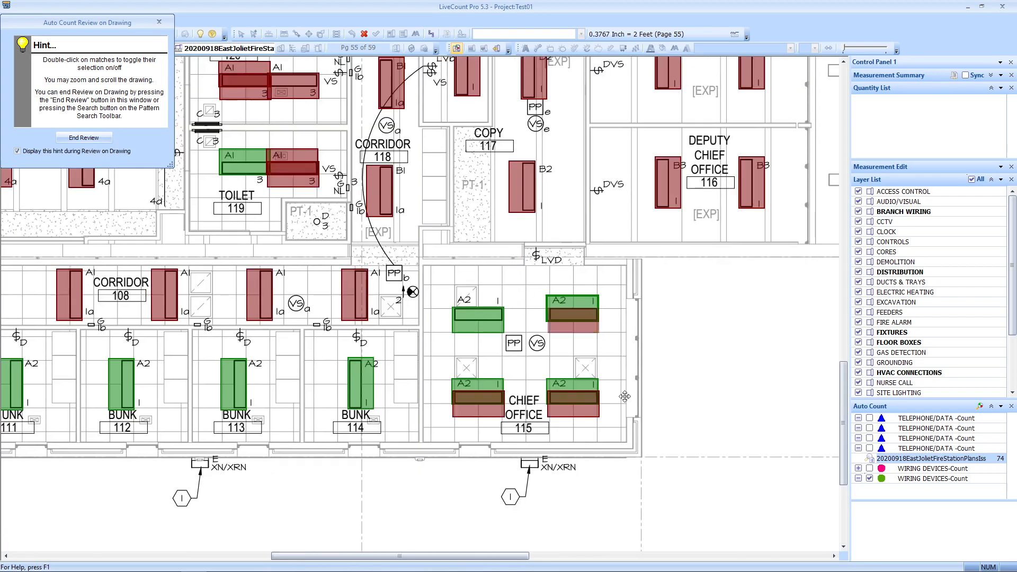
left_click_drag(617, 386, 740, 556)
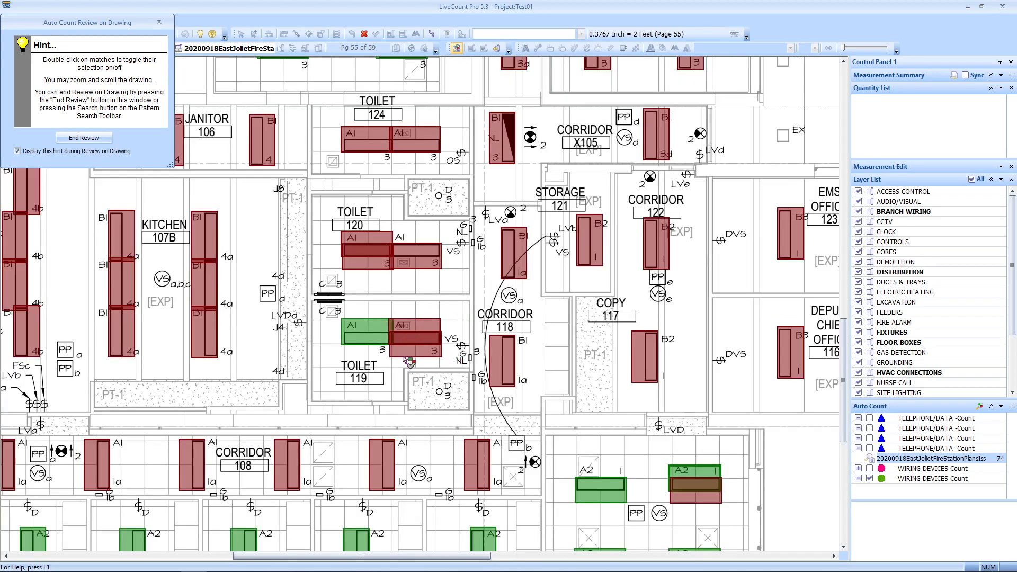
double_click(382, 338)
Step: End the review and save the 16 kept matches as TELEPHONE/DATA count markers
left_click_drag(425, 341, 401, 258)
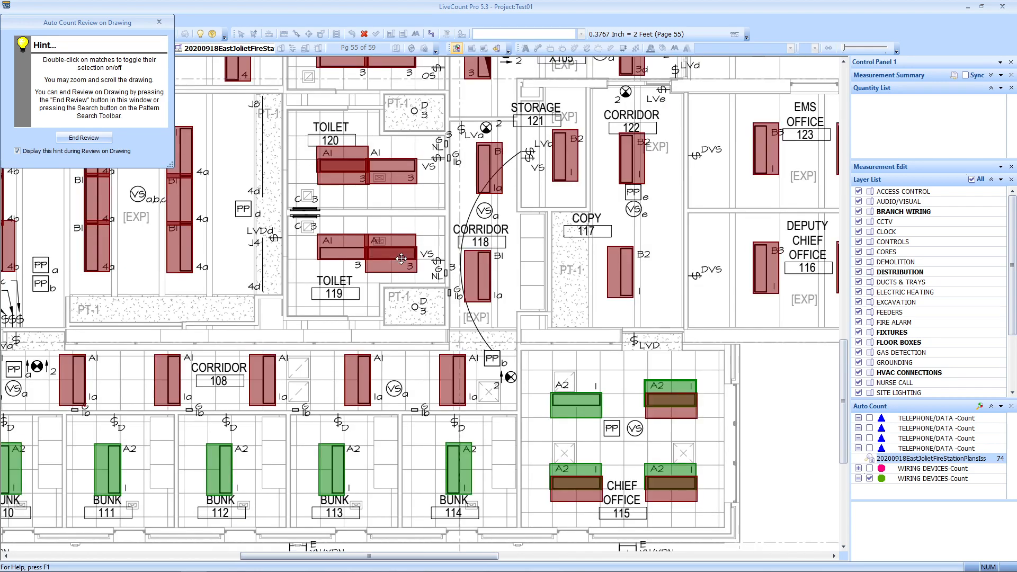
left_click_drag(318, 328, 575, 504)
left_click_drag(480, 358, 395, 431)
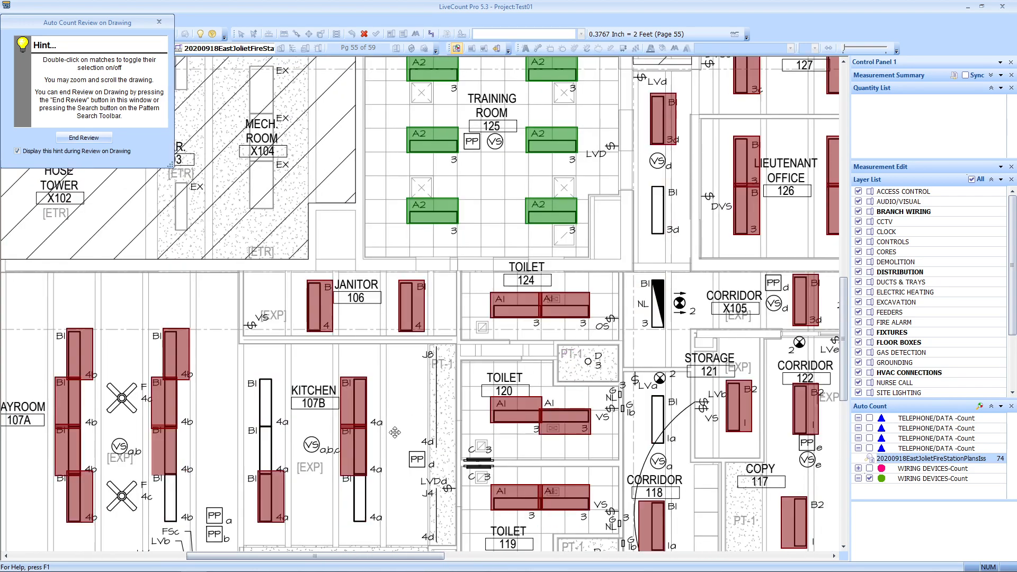
left_click_drag(778, 216, 600, 305)
mouse_move(577, 392)
left_mouse_down()
mouse_move(468, 181)
mouse_move(558, 203)
left_mouse_up()
left_click(94, 140)
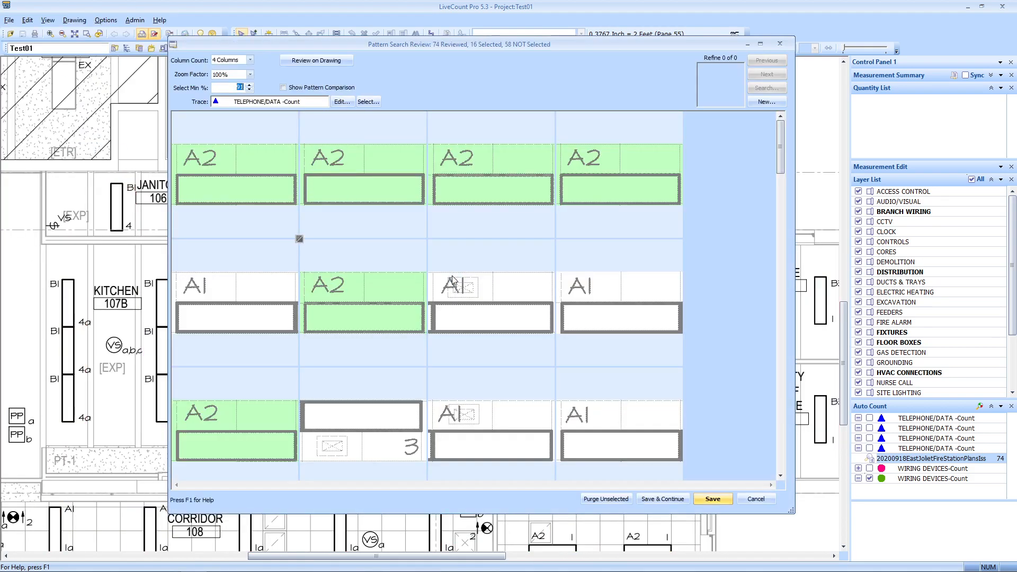
scroll(605, 318, "down", 15)
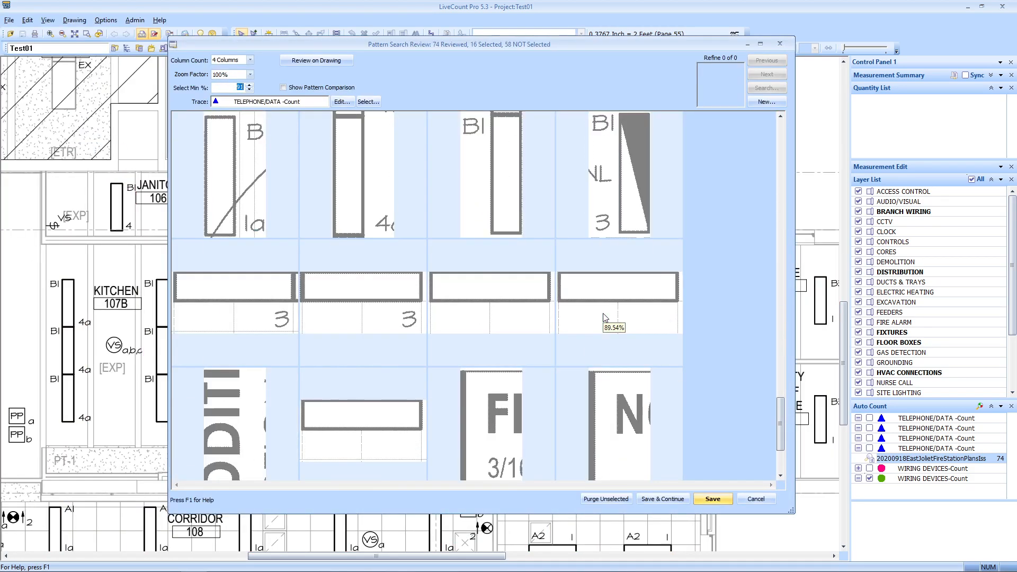
scroll(604, 318, "up", 5)
left_click(713, 499)
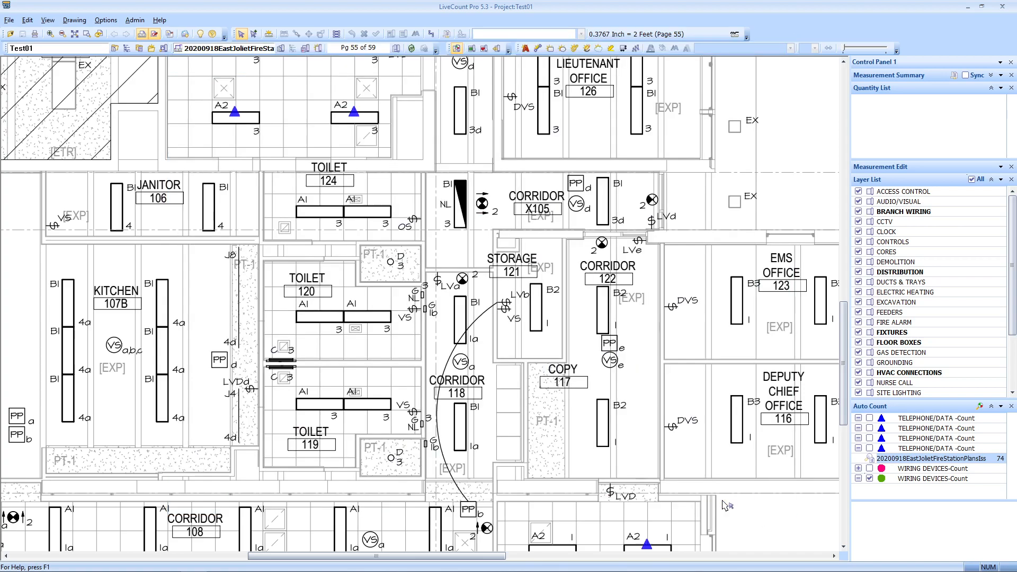
scroll(603, 364, "down", 2)
left_click(423, 185)
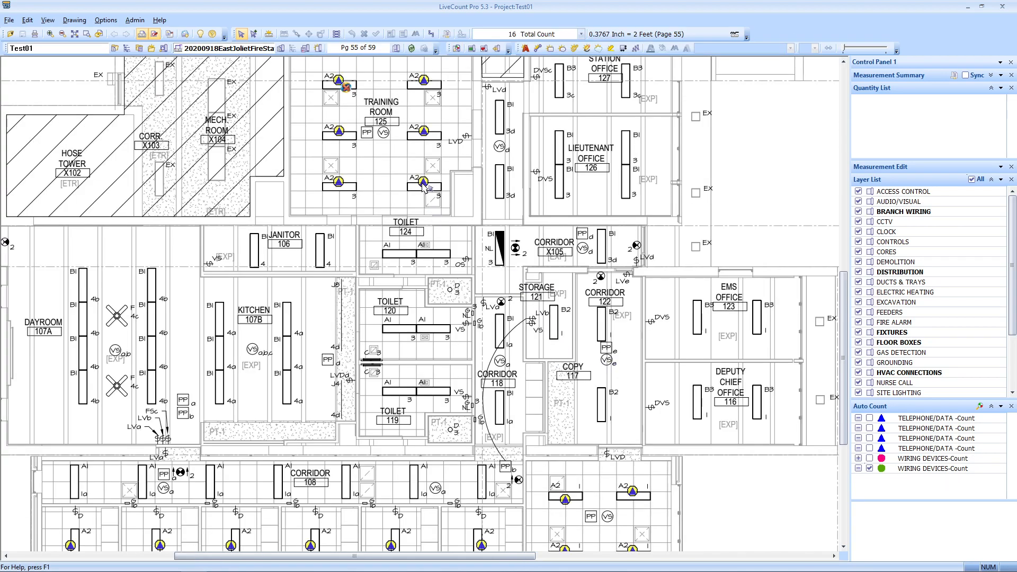
Step: Restyle the count markers as red filled circles with point size 150
right_click(422, 185)
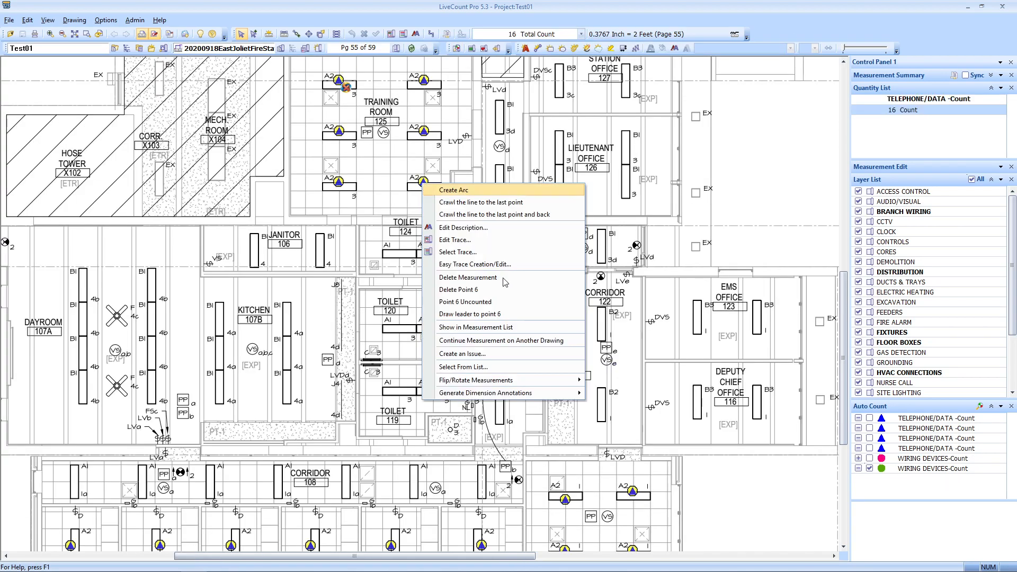
left_click(502, 240)
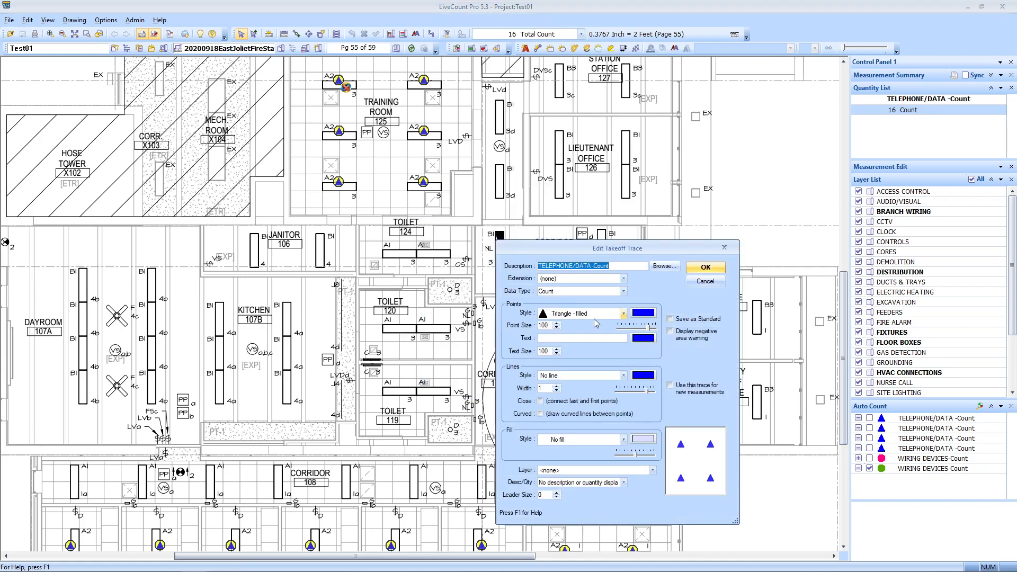
left_click(646, 314)
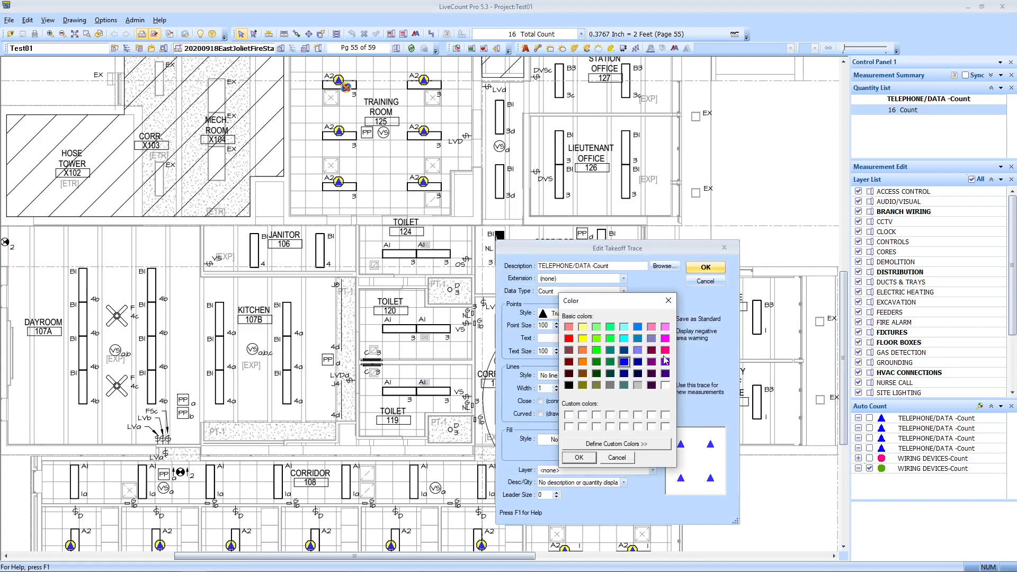
left_click(568, 338)
left_click(578, 457)
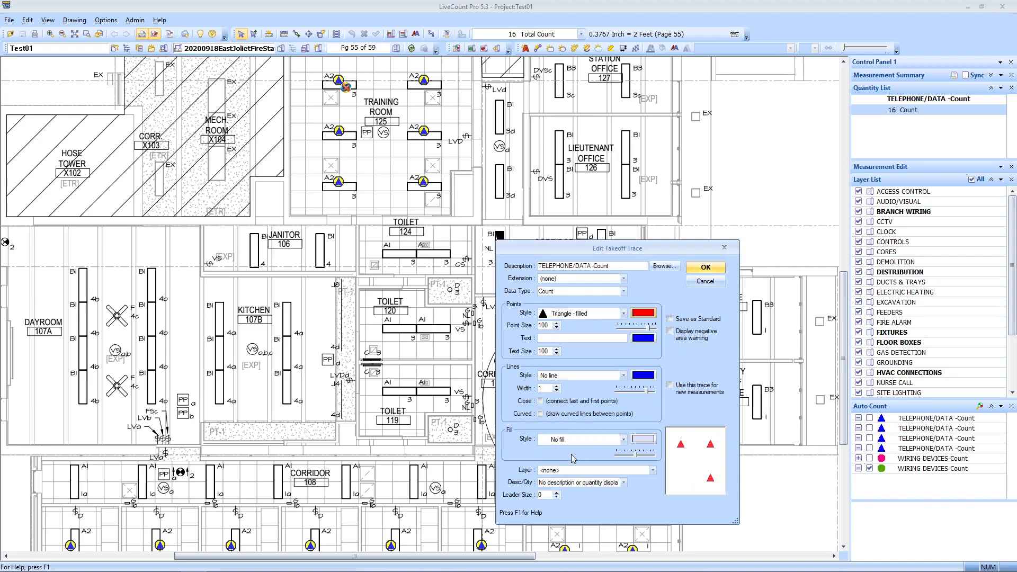
left_click(560, 313)
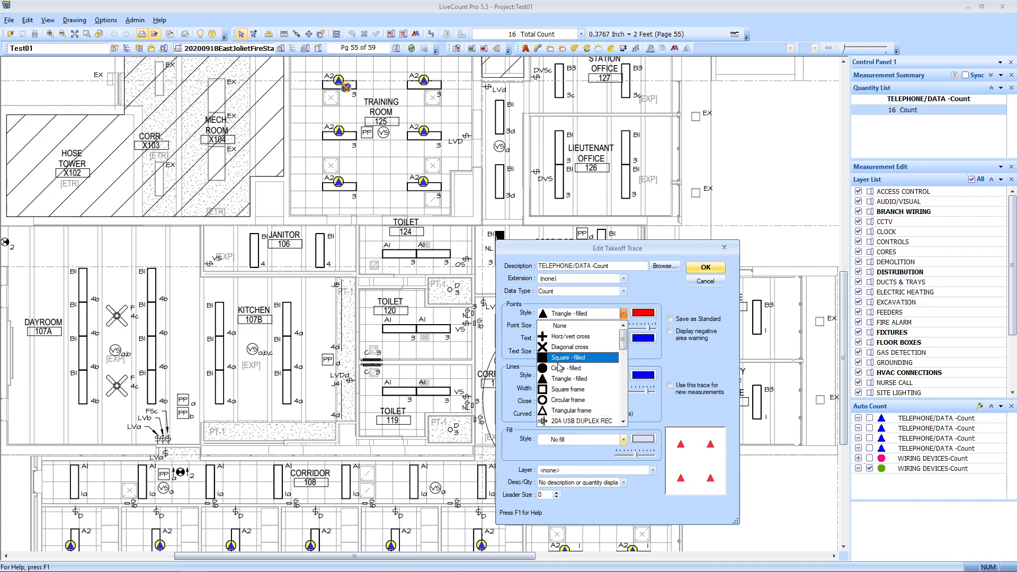
left_click(561, 363)
left_click(549, 325)
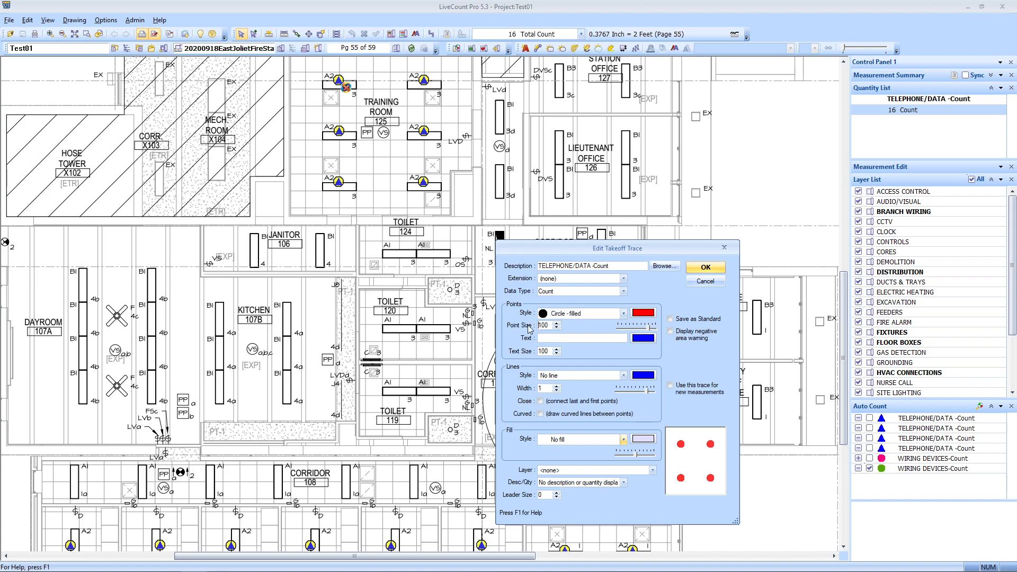
type("150")
left_click(718, 269)
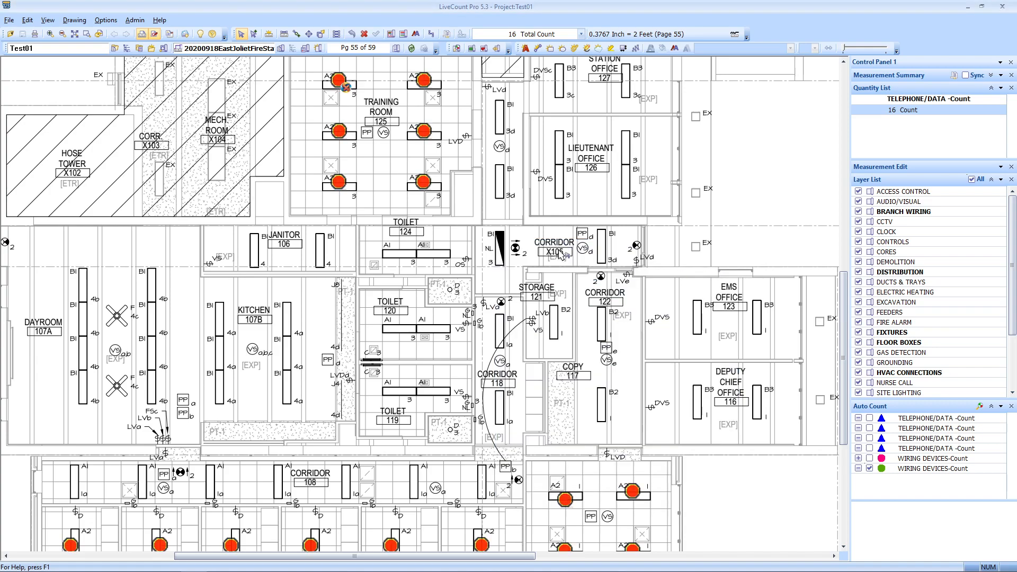
scroll(561, 241, "down", 1)
scroll(461, 210, "up", 1)
scroll(464, 211, "up", 2)
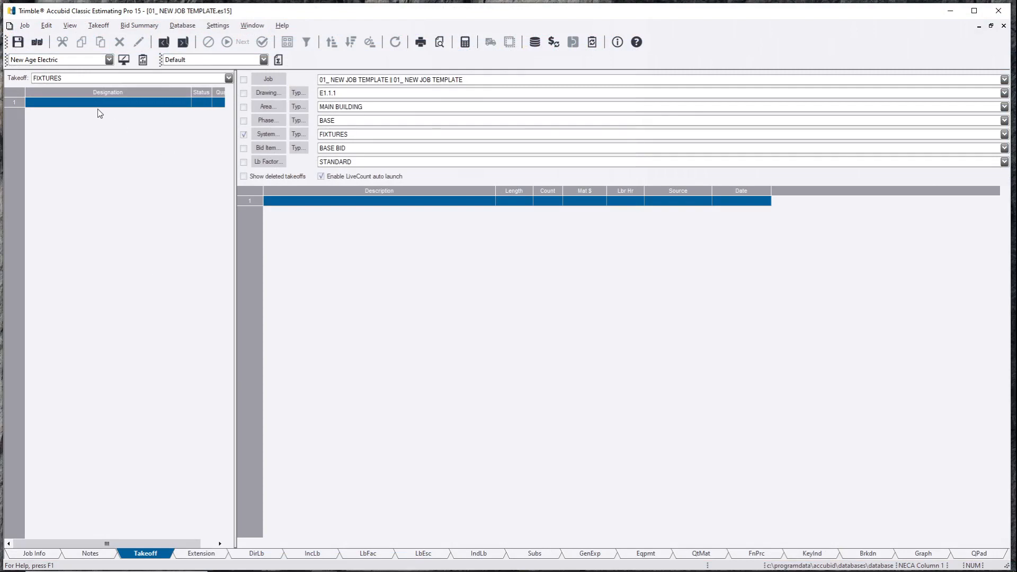
Step: Create a new designation and assign it the Recessed Grid 1'x4' Drop-in T-Bar Fixture assembly
double_click(97, 104)
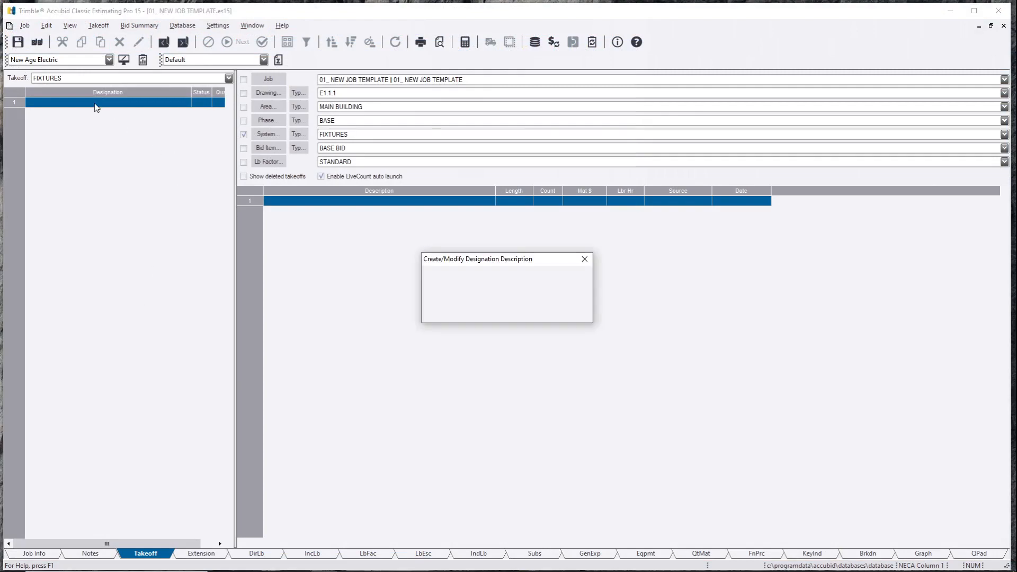
type("a")
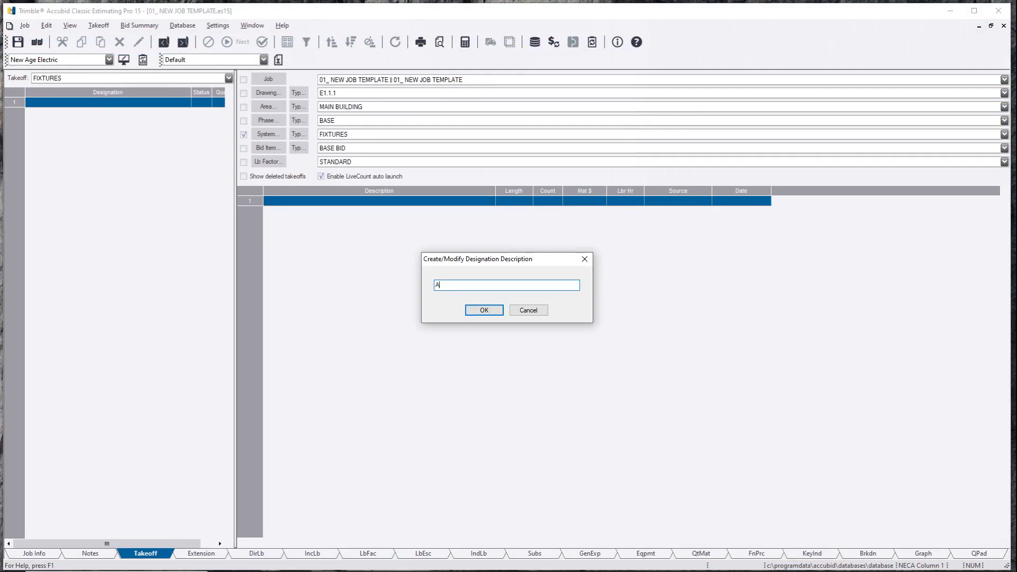
left_click(484, 310)
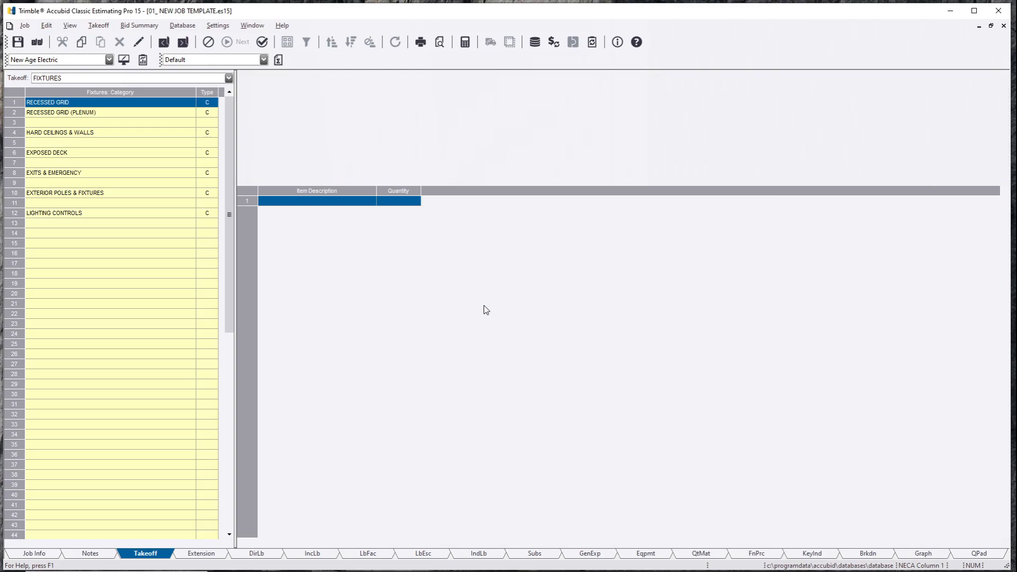
double_click(101, 103)
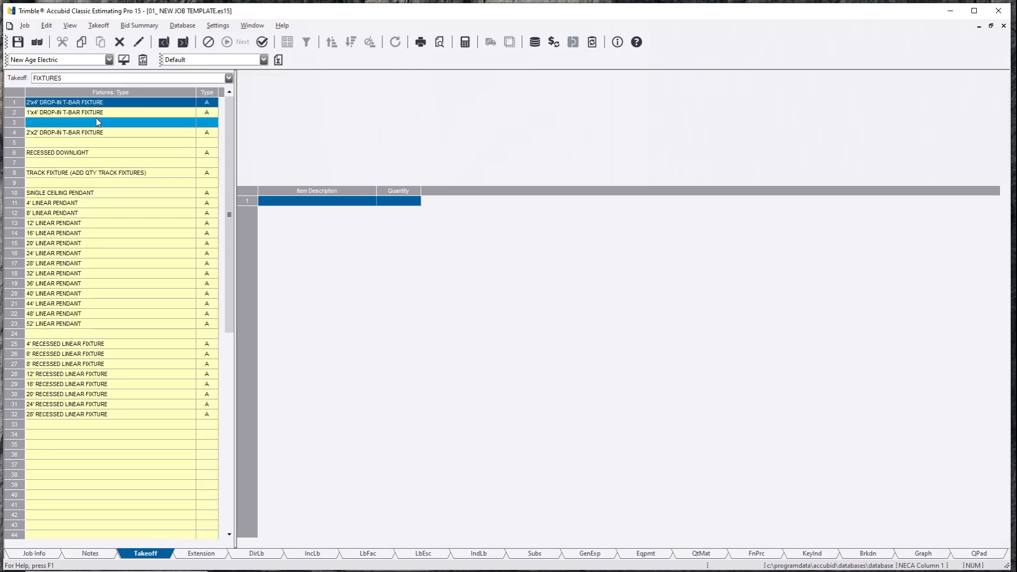
left_click(100, 113)
double_click(99, 115)
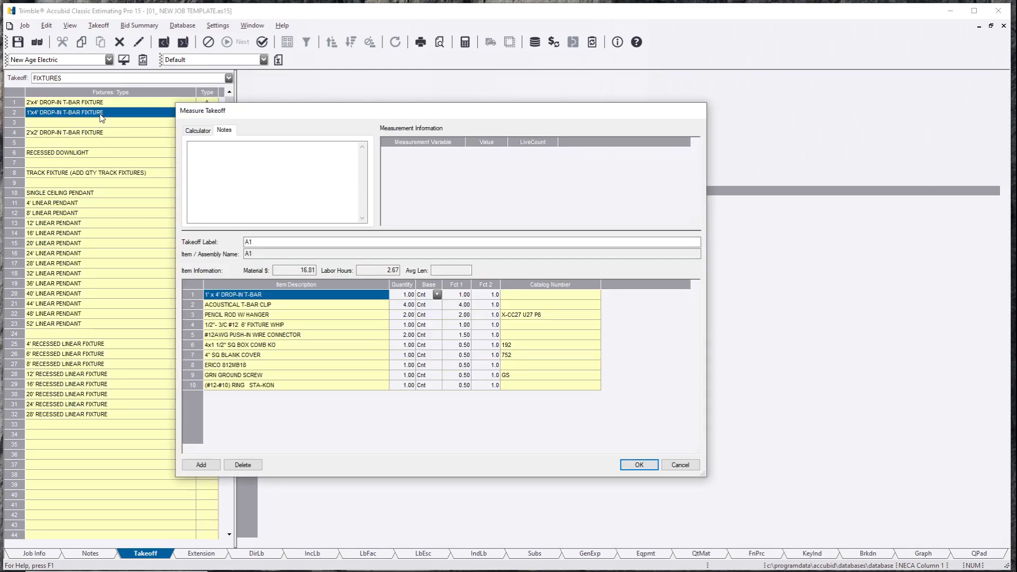
left_click(639, 465)
Step: Finish the takeoff to create row A1 and open its count entry
right_click(404, 375)
left_click(430, 412)
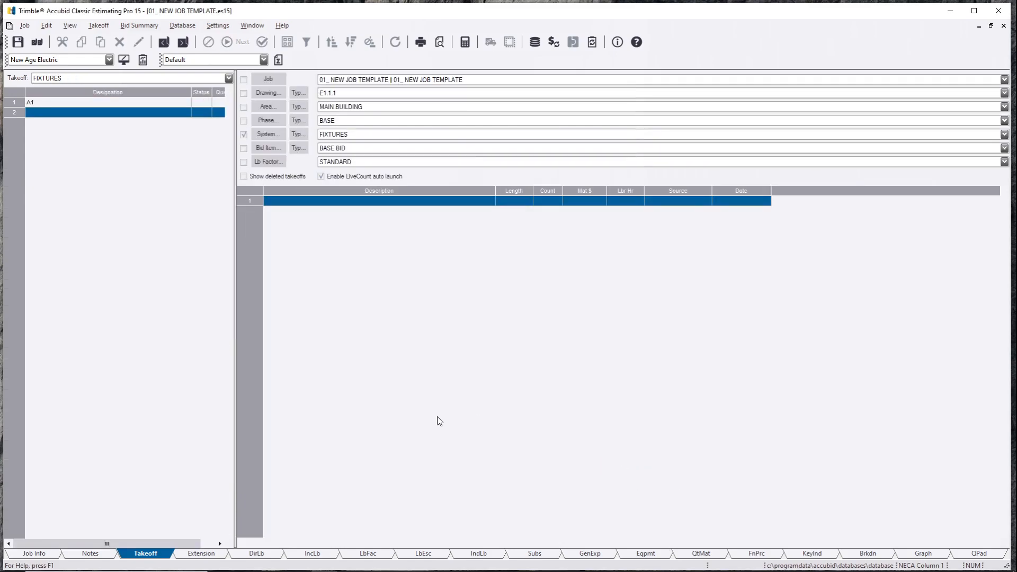
double_click(67, 105)
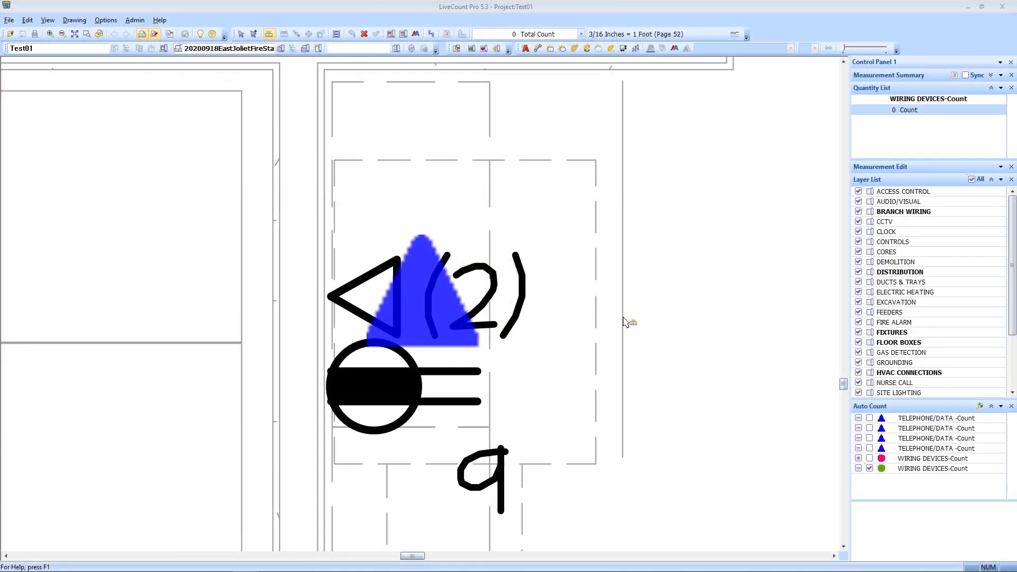
scroll(625, 317, "down", 3)
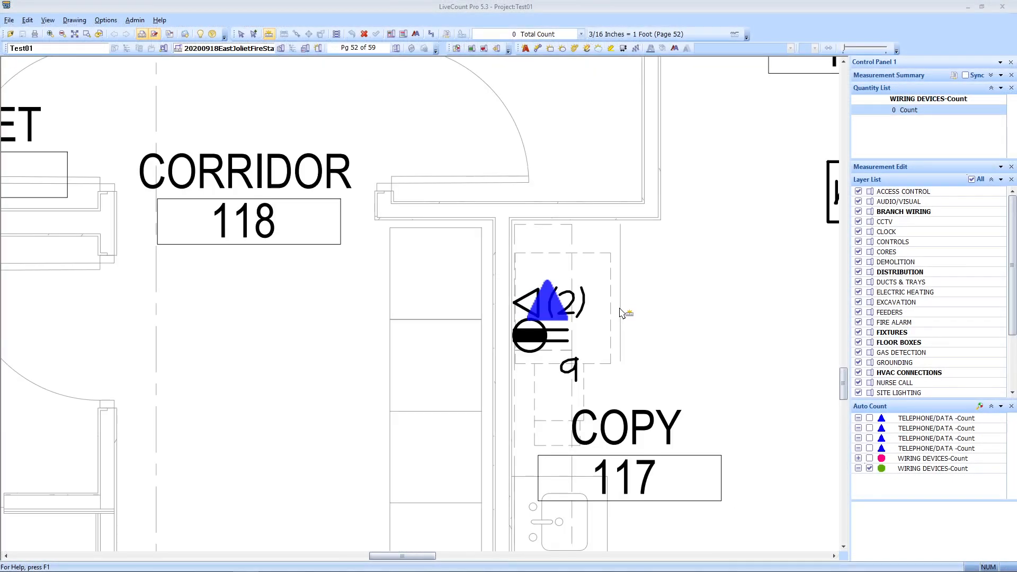
Step: Try returning the copy-room stub-up count and dismiss the already-assigned warning
left_click(242, 36)
left_click(560, 313)
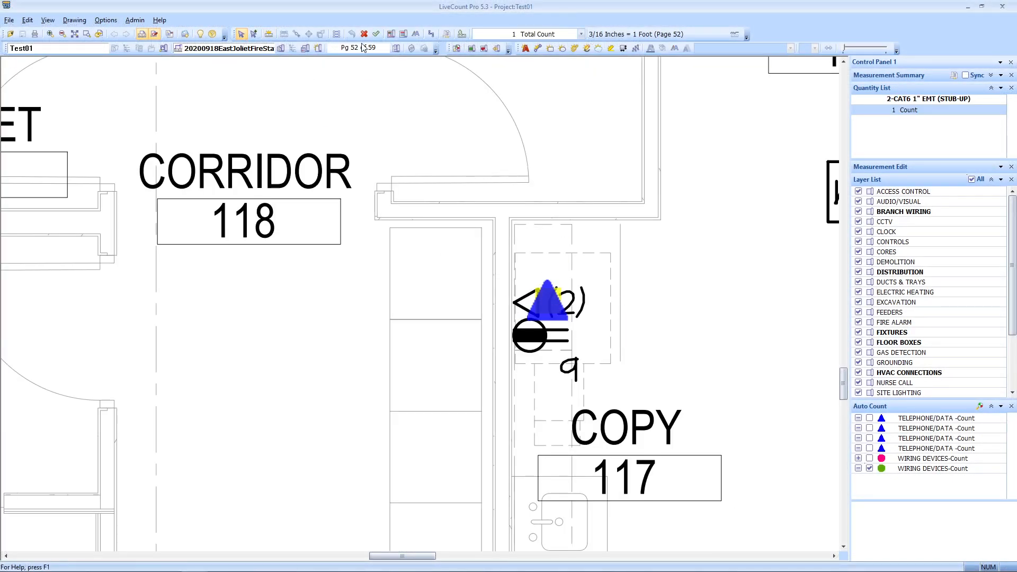
left_click(376, 34)
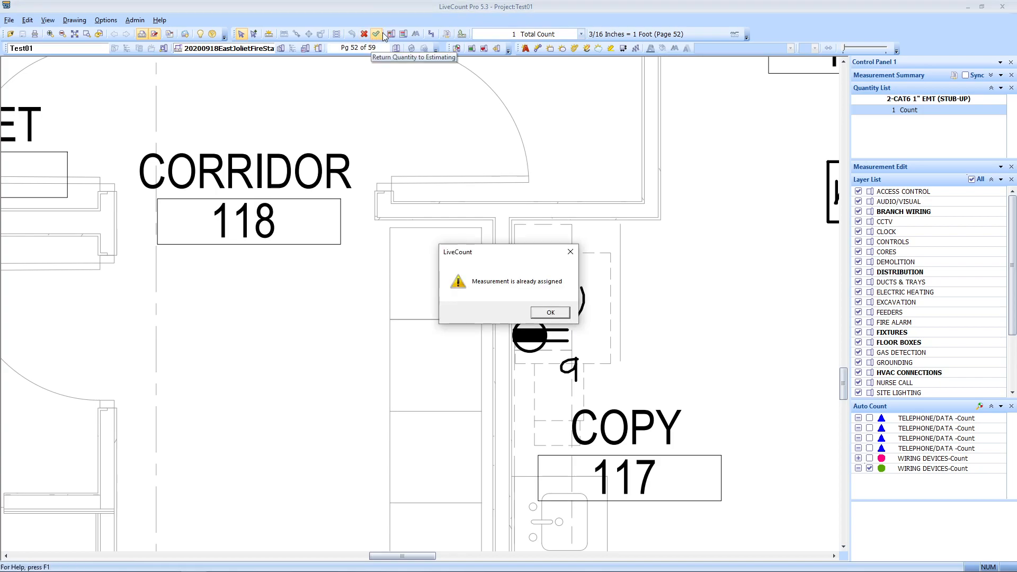
left_click(548, 313)
Step: Deselect the copy-room marker and page forward to page 55
scroll(549, 314, "down", 3)
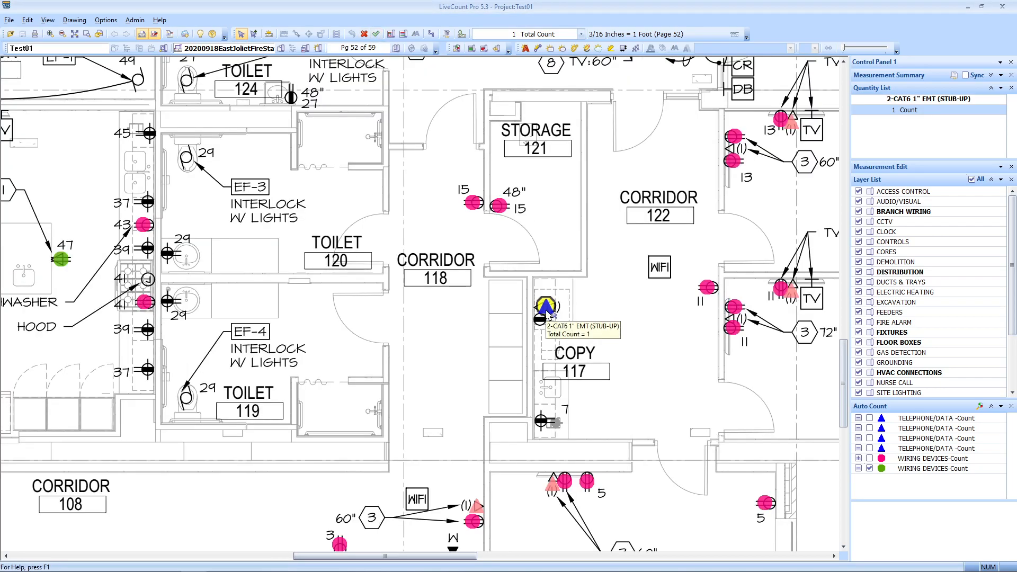
scroll(548, 314, "down", 4)
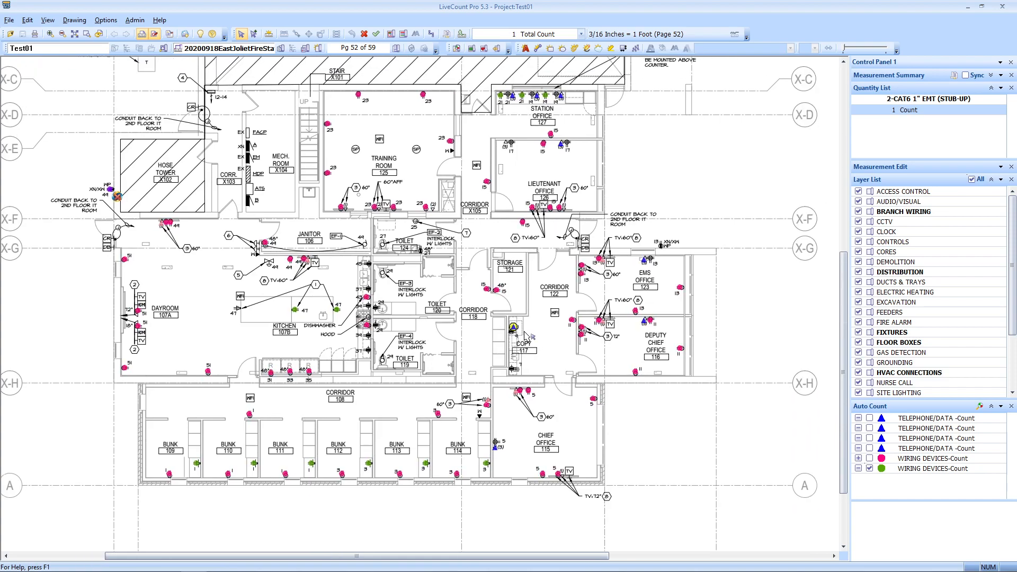
left_click(526, 336)
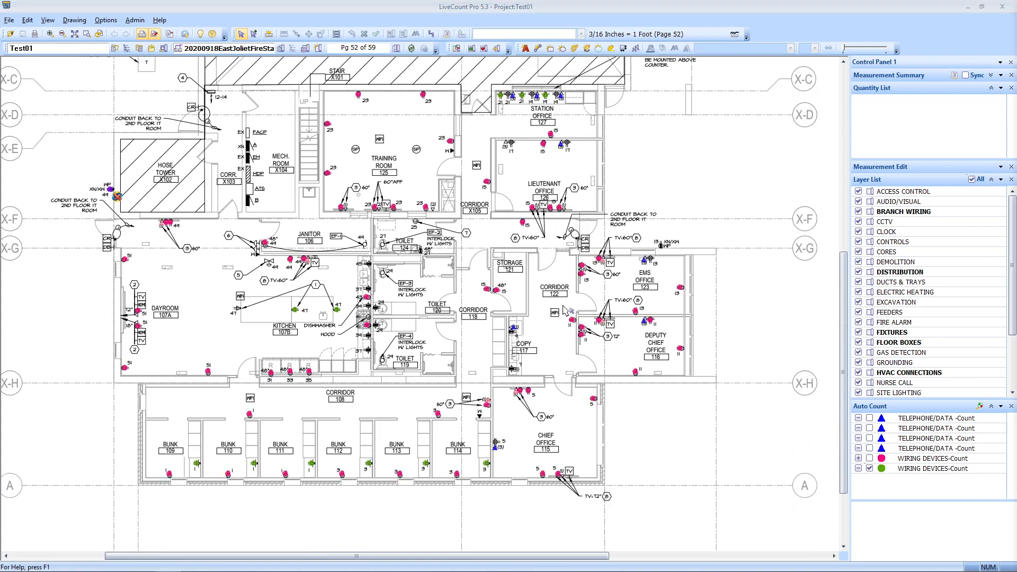
scroll(477, 432, "down", 3)
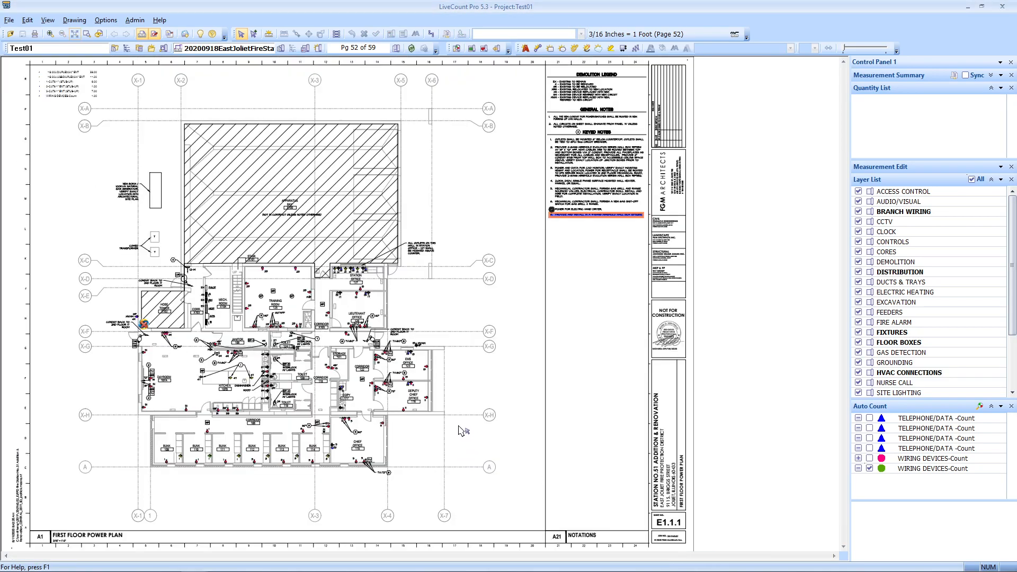
key("Page_Down")
key("Page_Down")
key("Page_Down")
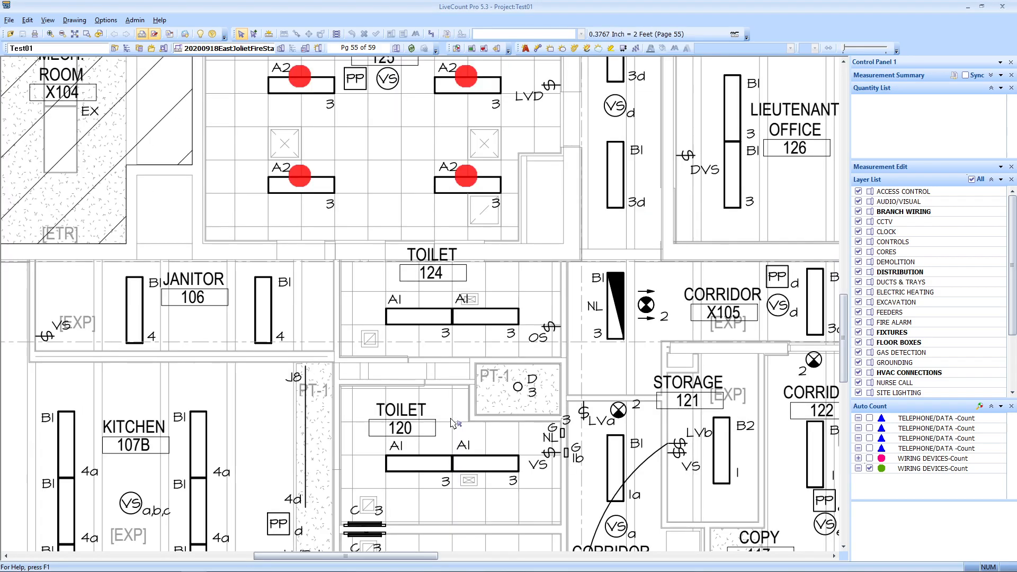
scroll(414, 364, "down", 3)
scroll(414, 364, "down", 2)
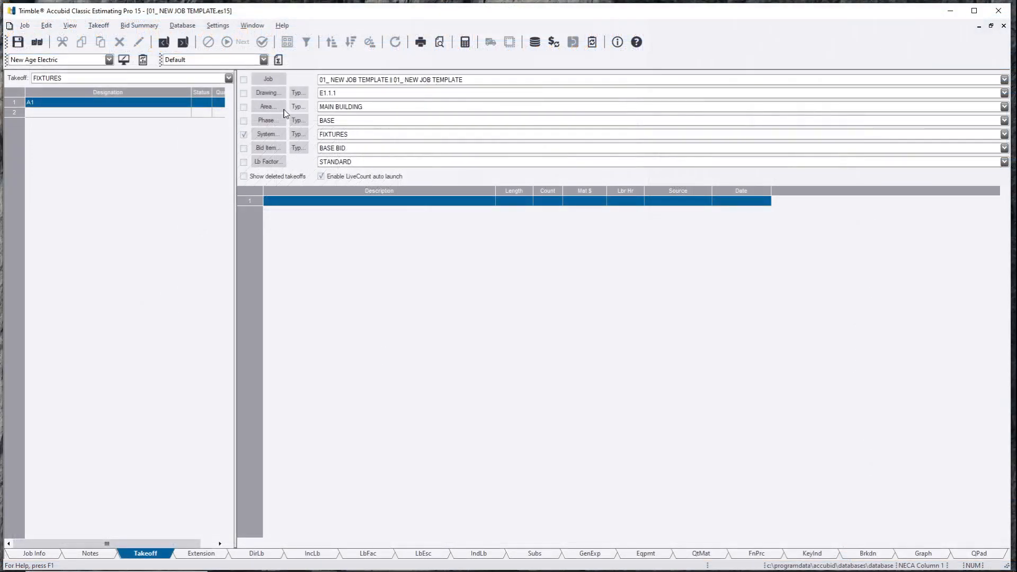
Step: Filter the FIXTURES takeoff to drawing E1.2.1 and open the A1 Designation Count
left_click(244, 94)
left_click(337, 93)
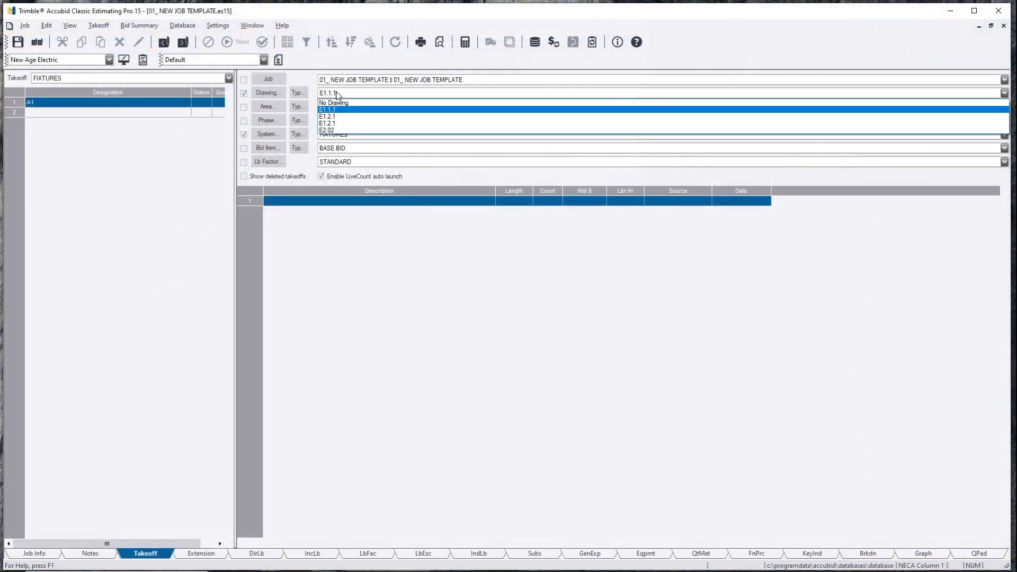
left_click(337, 117)
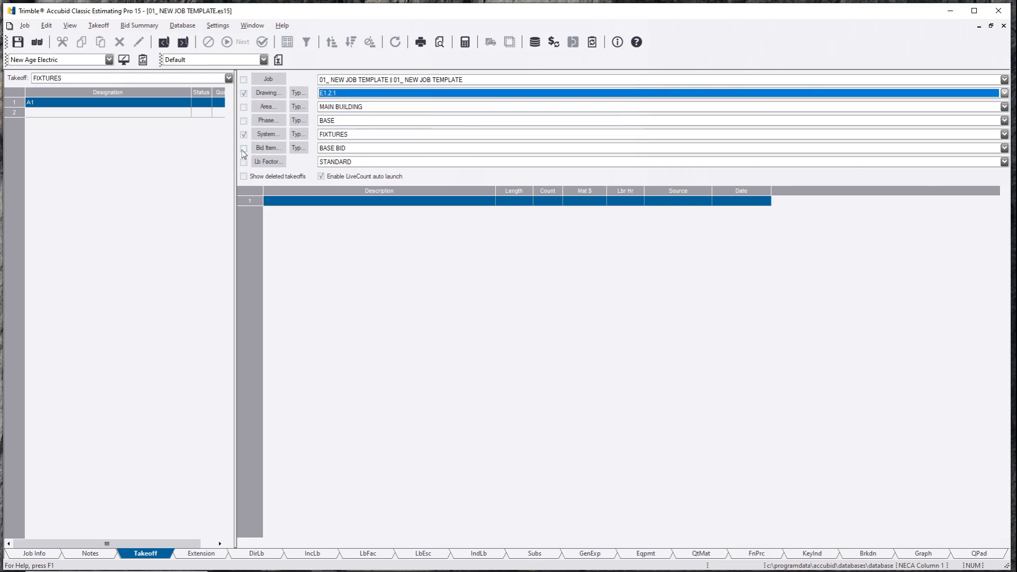
left_click(75, 240)
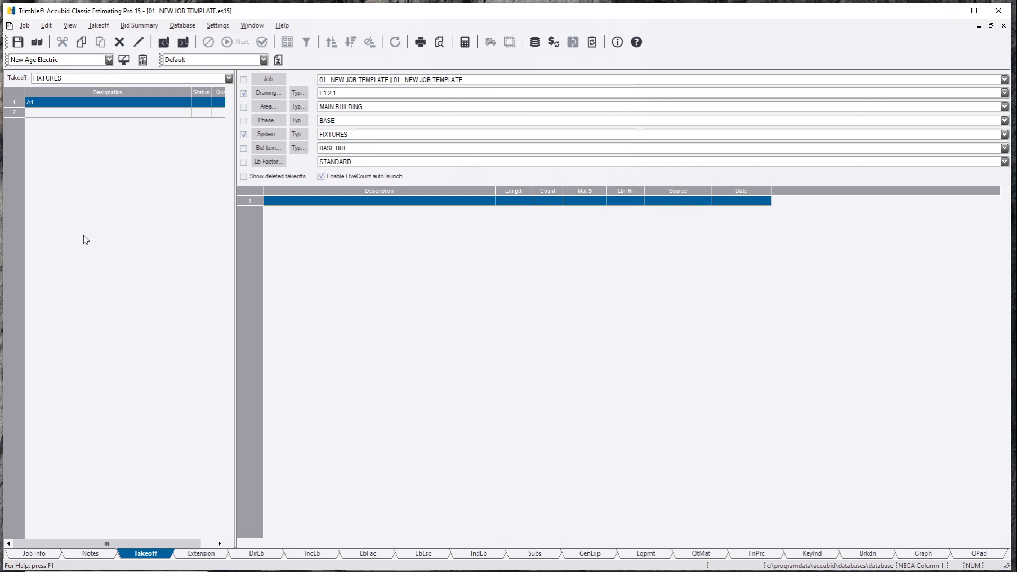
double_click(58, 103)
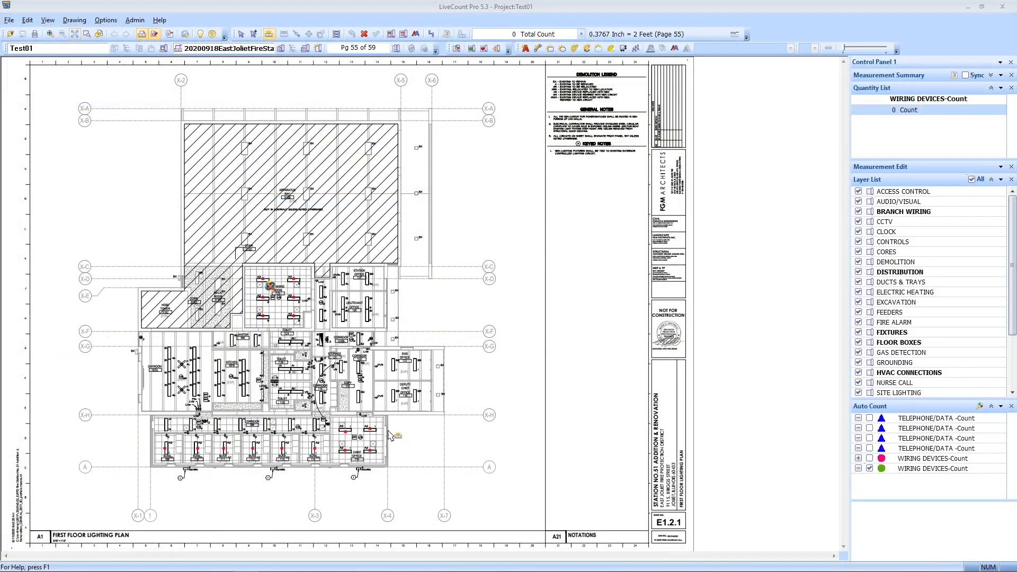
Step: Select the red fixture-marker count and return its quantity of 16 to the estimate
scroll(386, 424, "up", 4)
scroll(382, 101, "down", 1)
left_click(241, 34)
left_click(391, 418)
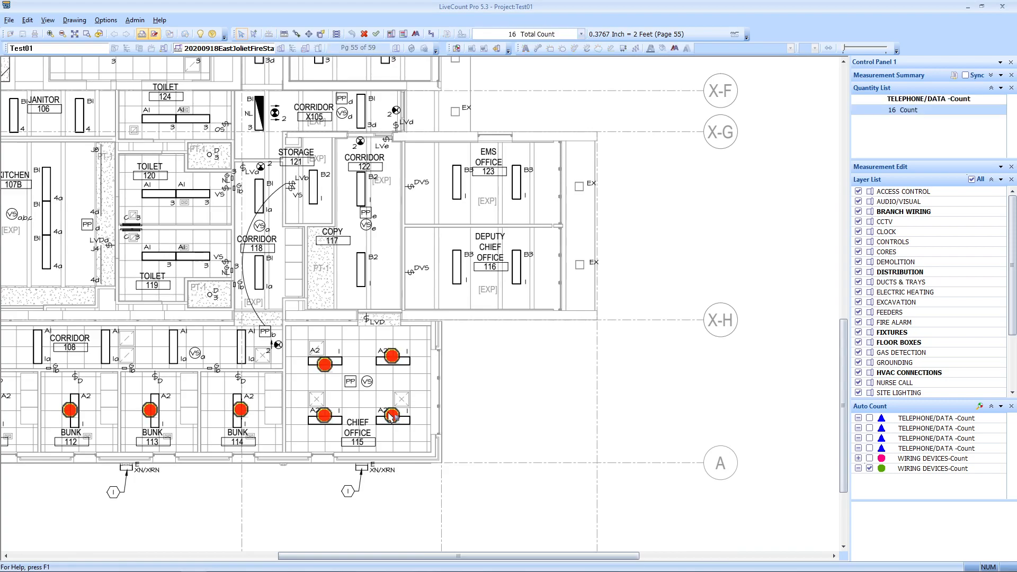
left_click(376, 34)
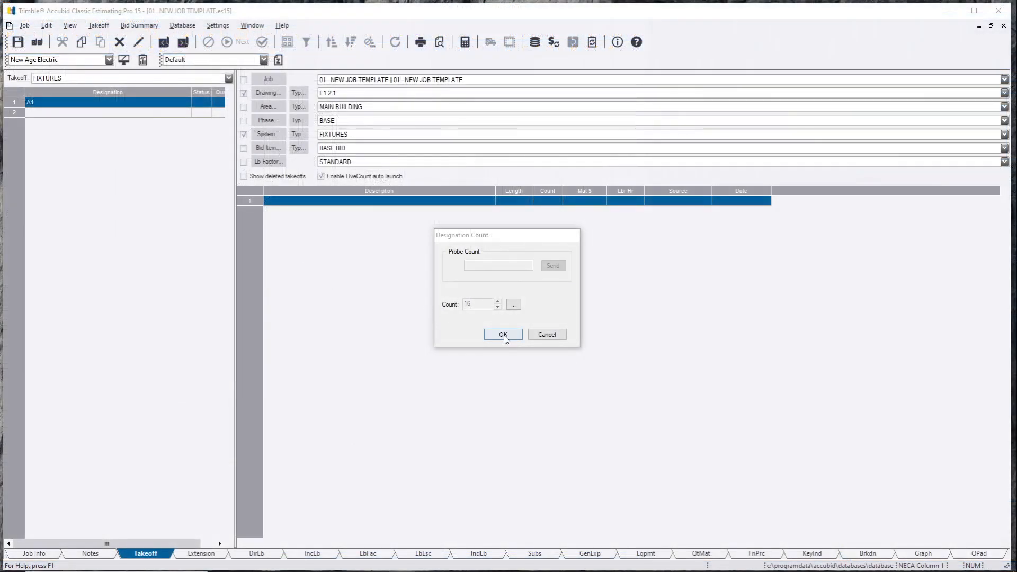
Step: Accept the count of 16 for A1 and switch to the Extension pricing view
left_click(503, 334)
left_click(305, 212)
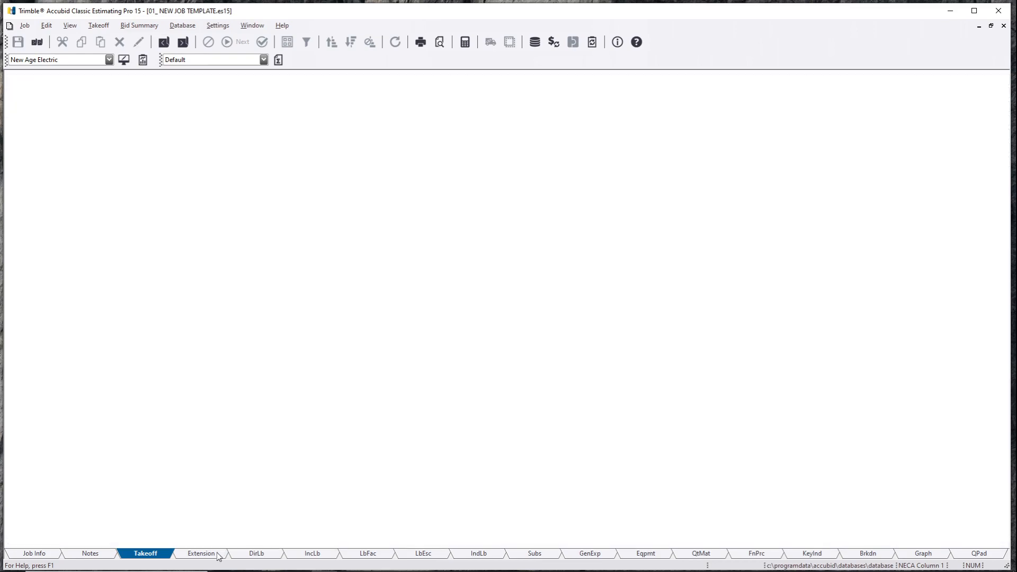
left_click(217, 554)
left_click(169, 216)
left_click(26, 85)
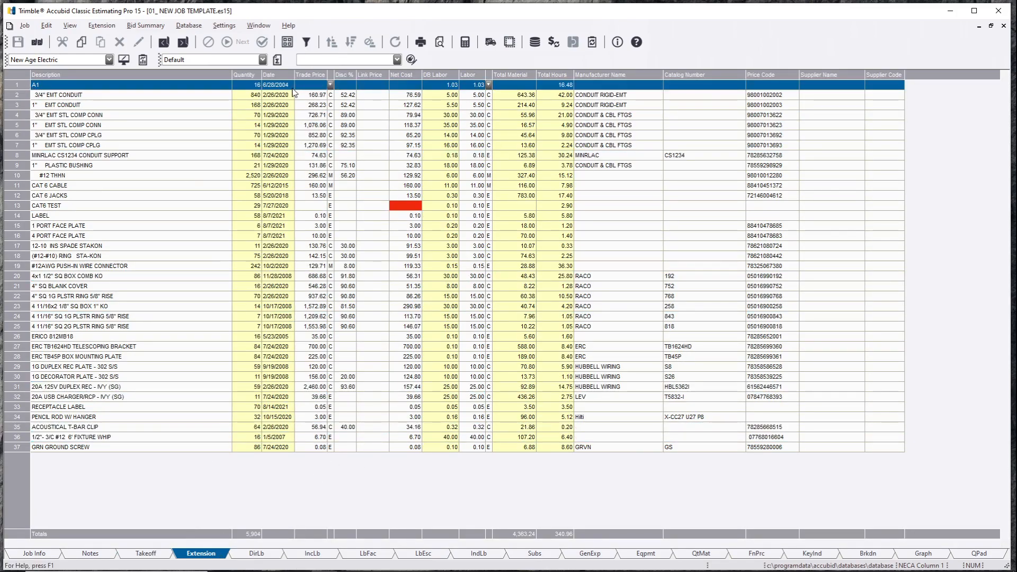
Step: Set A1's trade price to 300.00, correcting a mistyped 3000, for a 4,800.00 total
left_click(320, 85)
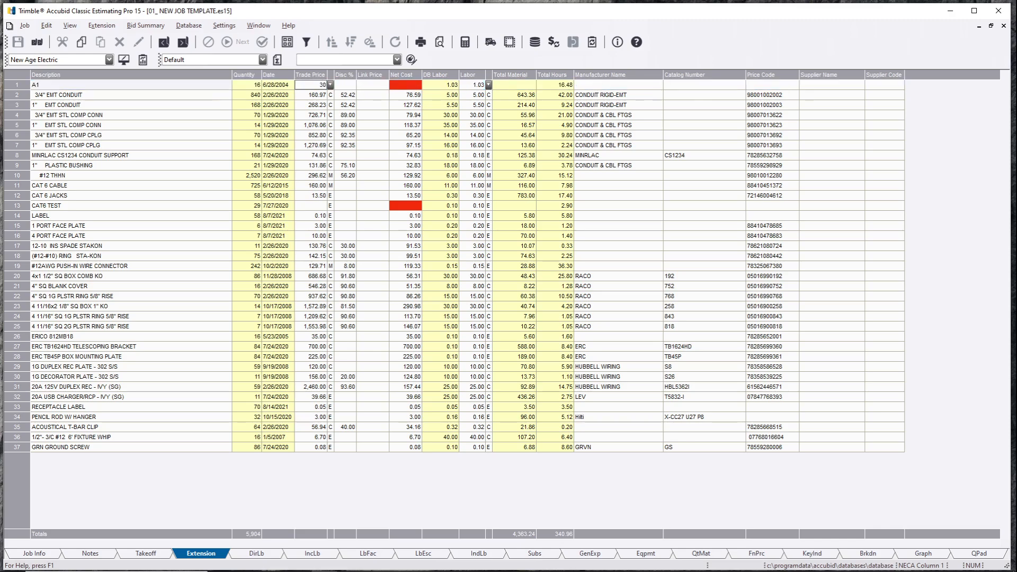
type("3000")
key("Return")
left_click(321, 85)
type("300")
key("Return")
left_click(223, 88)
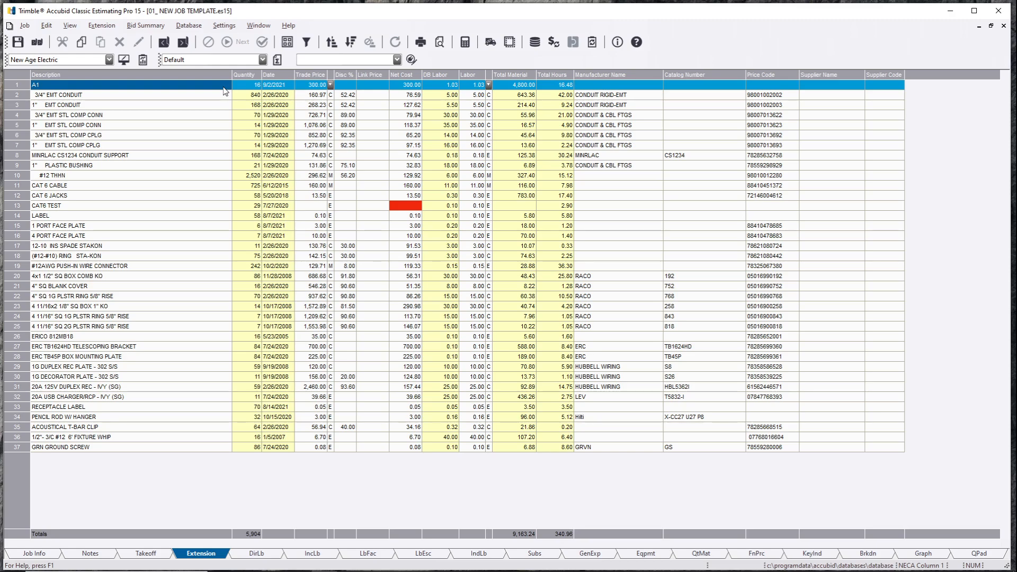
left_click(223, 87)
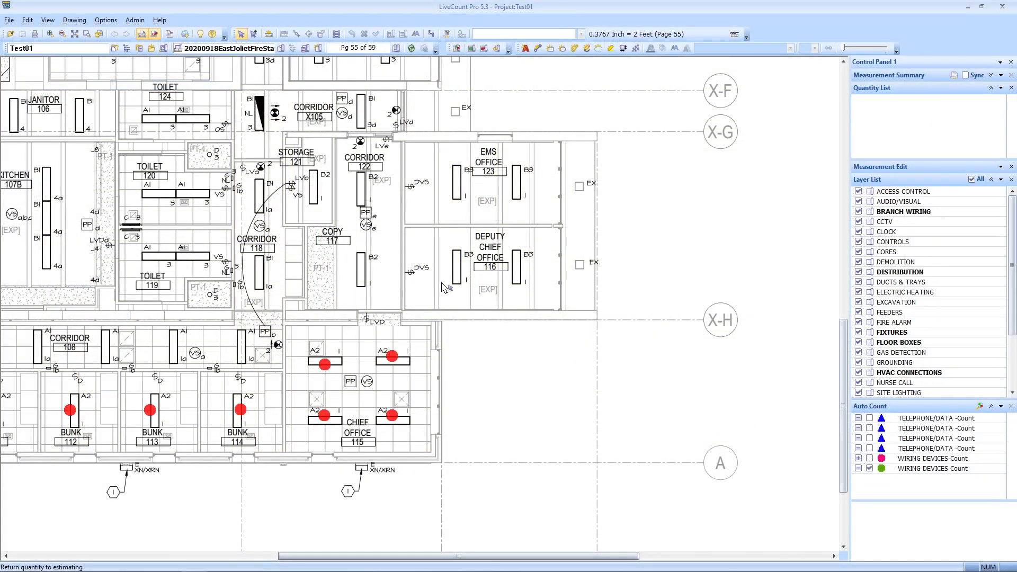
scroll(467, 272, "up", 1)
scroll(413, 259, "down", 1)
mouse_move(413, 259)
left_mouse_down()
mouse_move(538, 279)
mouse_move(549, 302)
left_mouse_up()
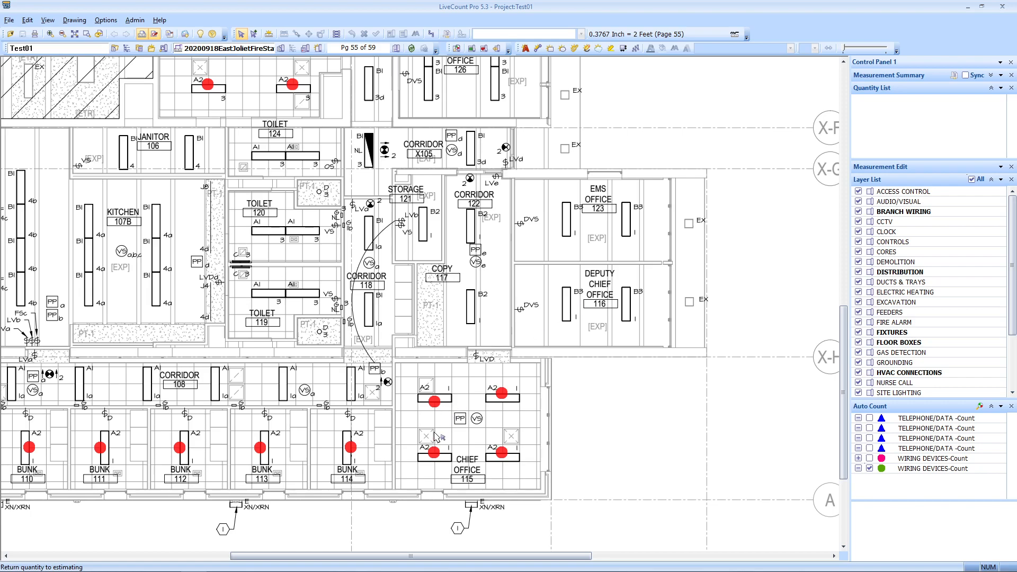
scroll(434, 440, "up", 5)
scroll(351, 392, "down", 2)
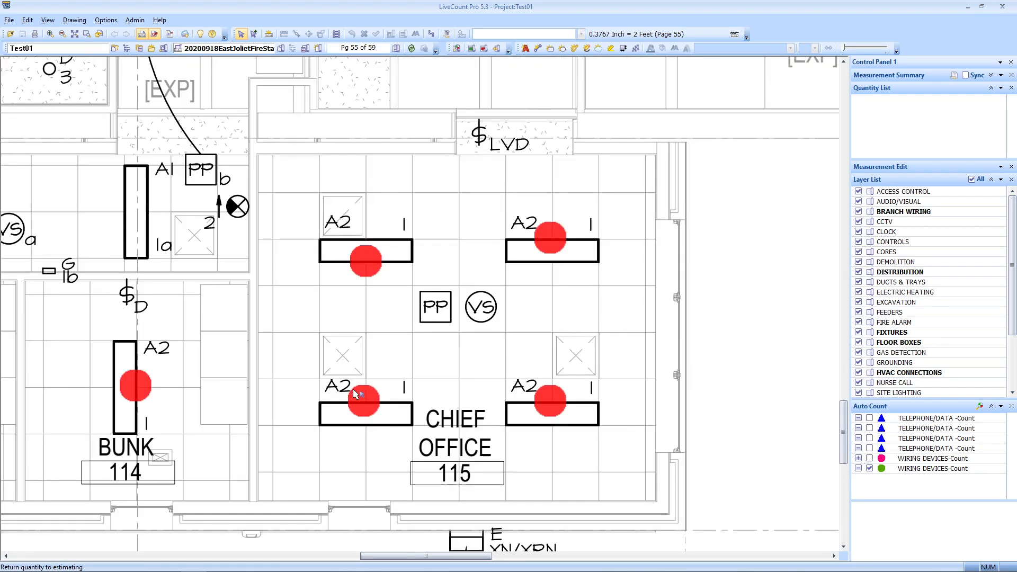
left_click_drag(352, 388, 536, 382)
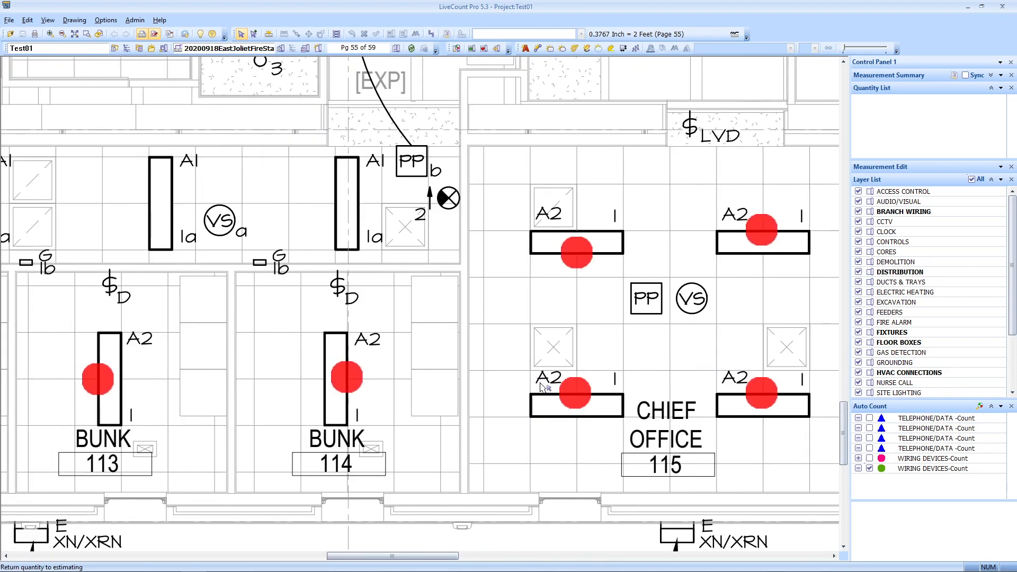
scroll(404, 404, "down", 1)
scroll(349, 396, "down", 2)
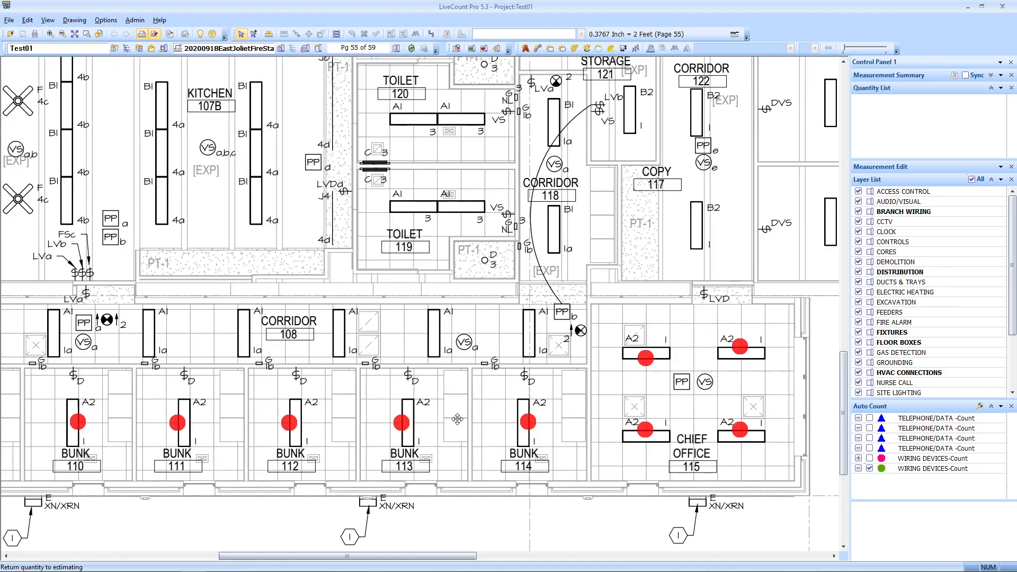
scroll(402, 408, "down", 1)
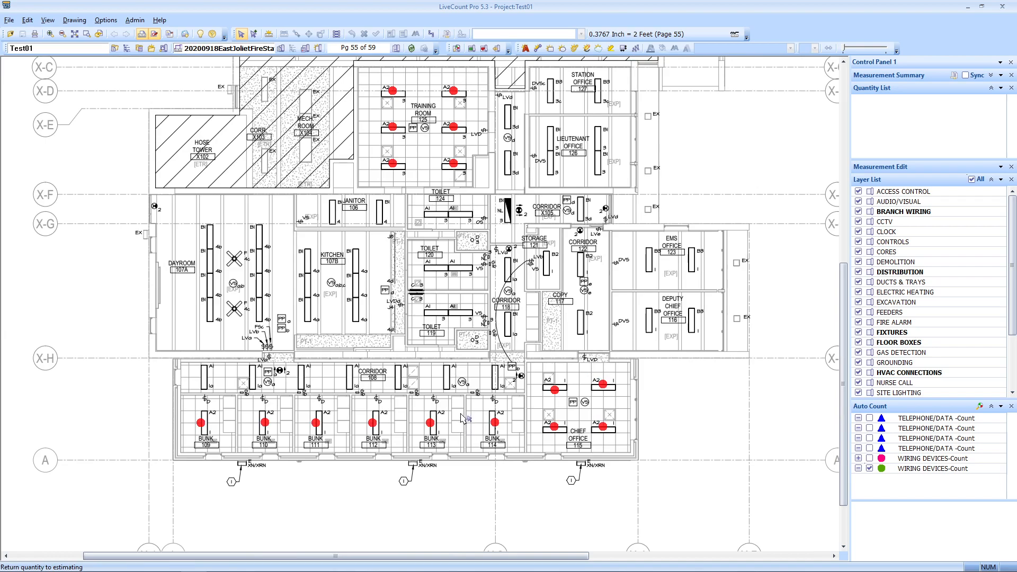
left_click_drag(506, 297, 506, 318)
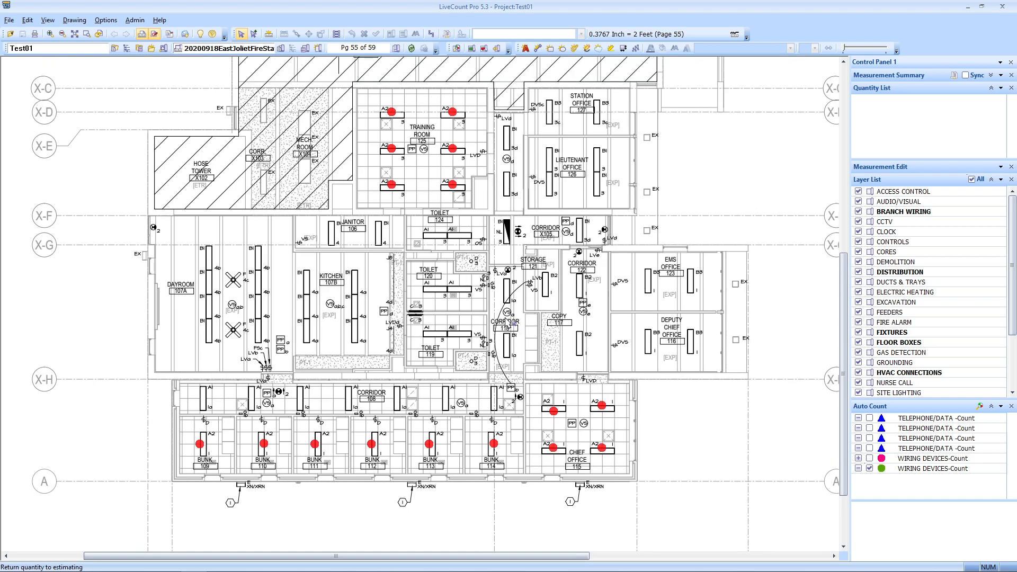